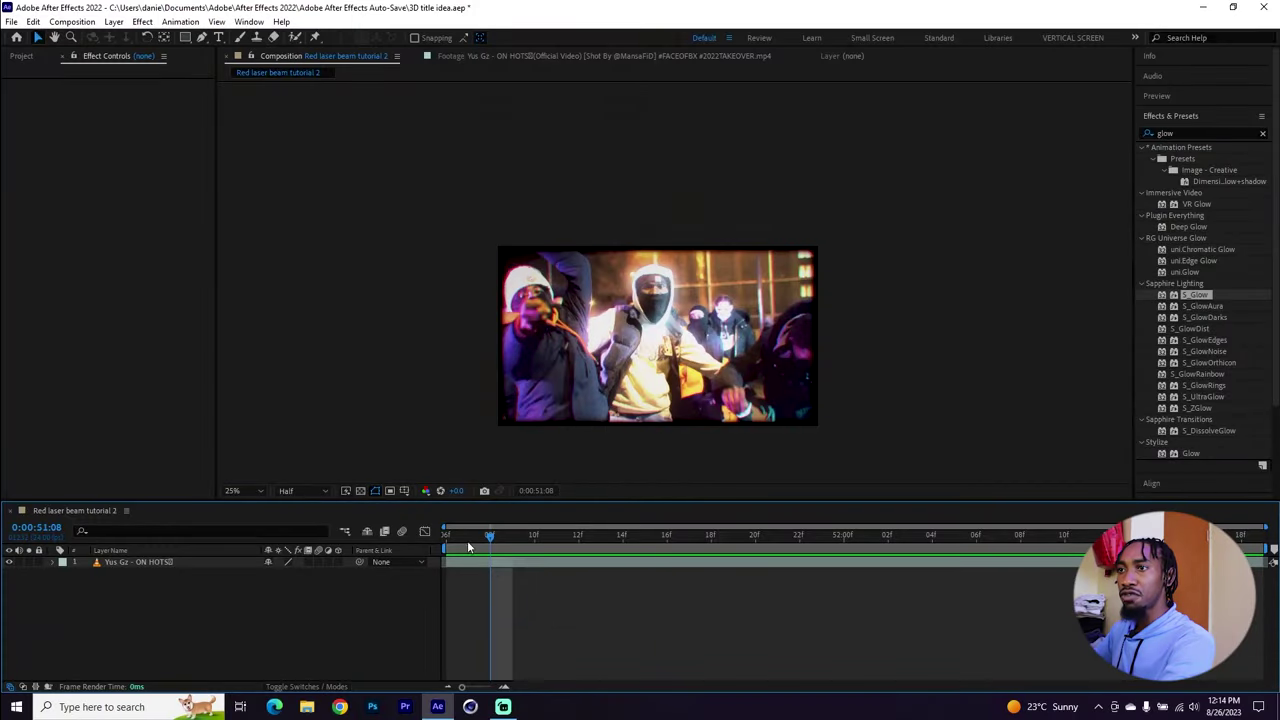
# Duplicate the footage layer and trim the copy so it starts at 0:00:51:09, where the shot with the raised gun begins.
pyautogui.moveTo(468, 546); pyautogui.dragTo(446, 537)
pyautogui.press('space')
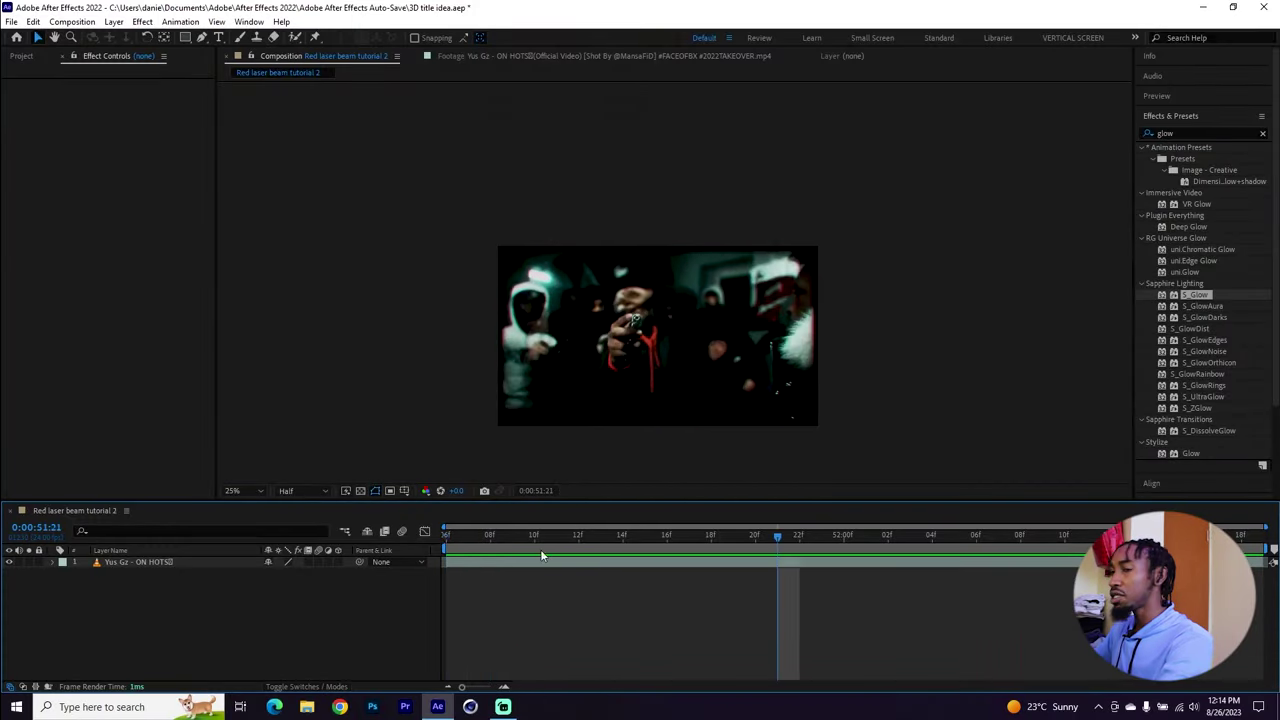
pyautogui.moveTo(470, 547); pyautogui.dragTo(509, 546)
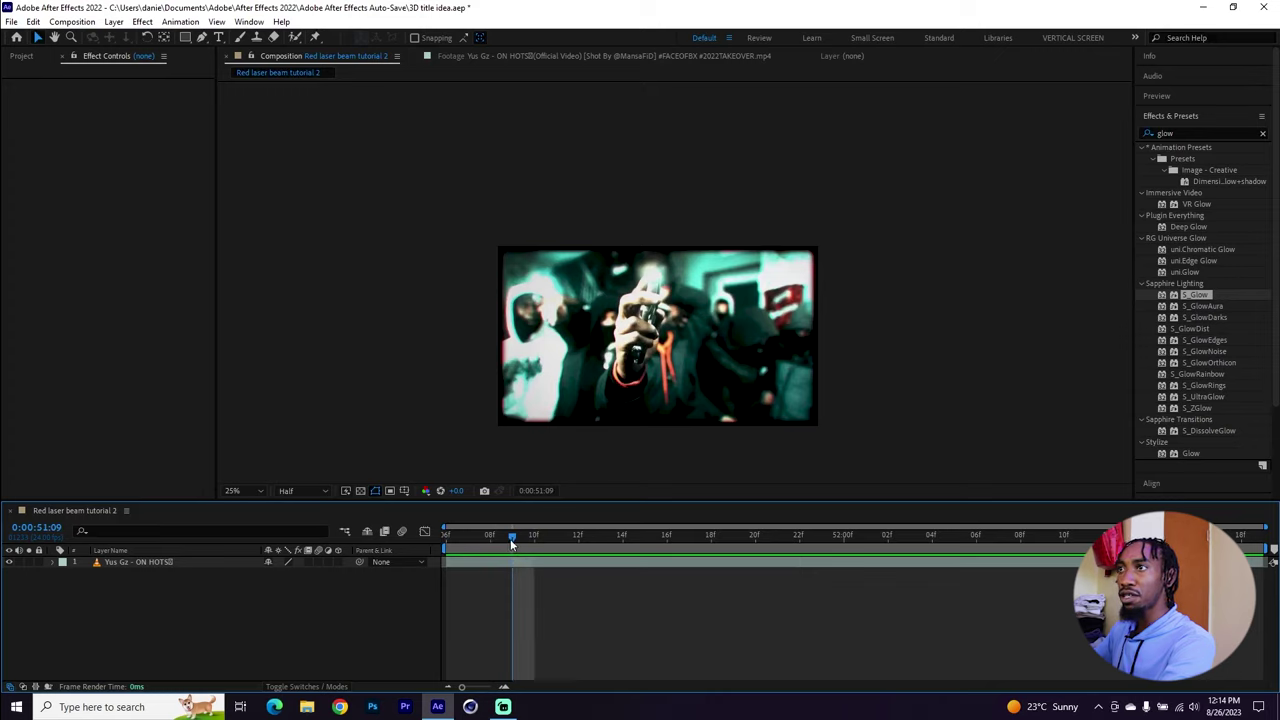
pyautogui.moveTo(500, 538)
pyautogui.mouseDown()
pyautogui.moveTo(489, 540)
pyautogui.moveTo(512, 542)
pyautogui.mouseUp()
pyautogui.click(533, 564)
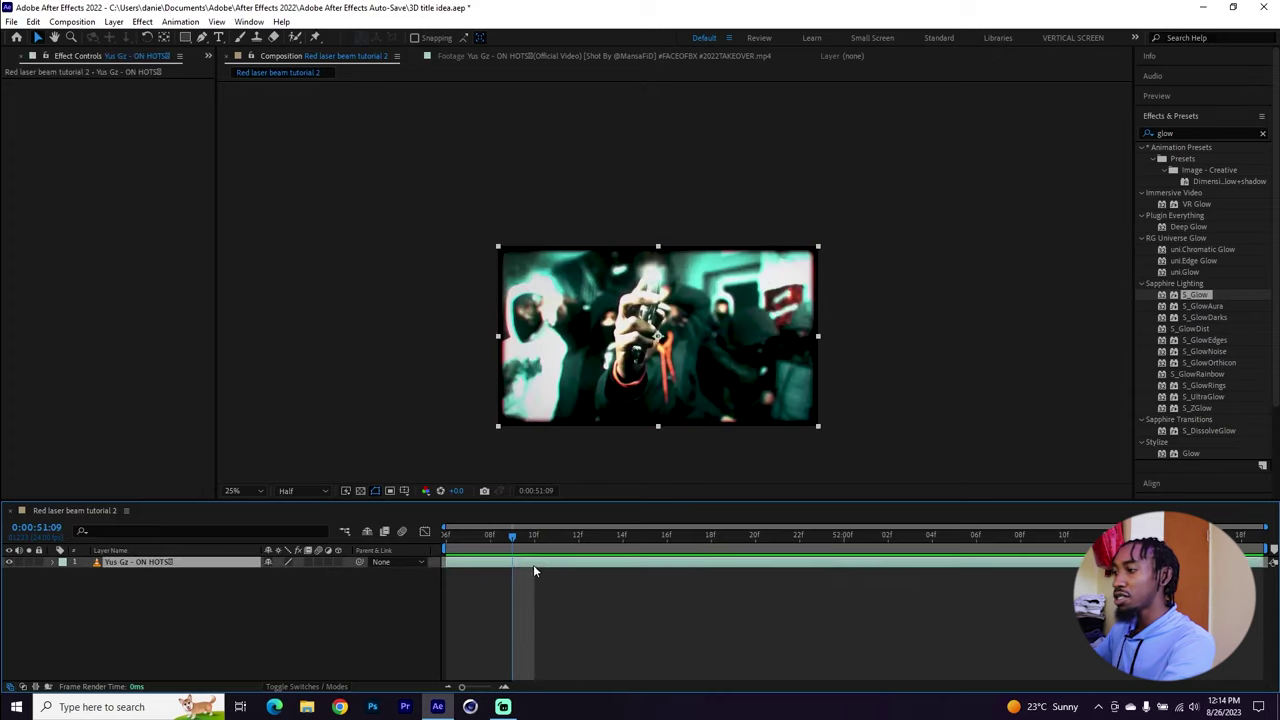
pyautogui.hotkey('ctrl', 'd')
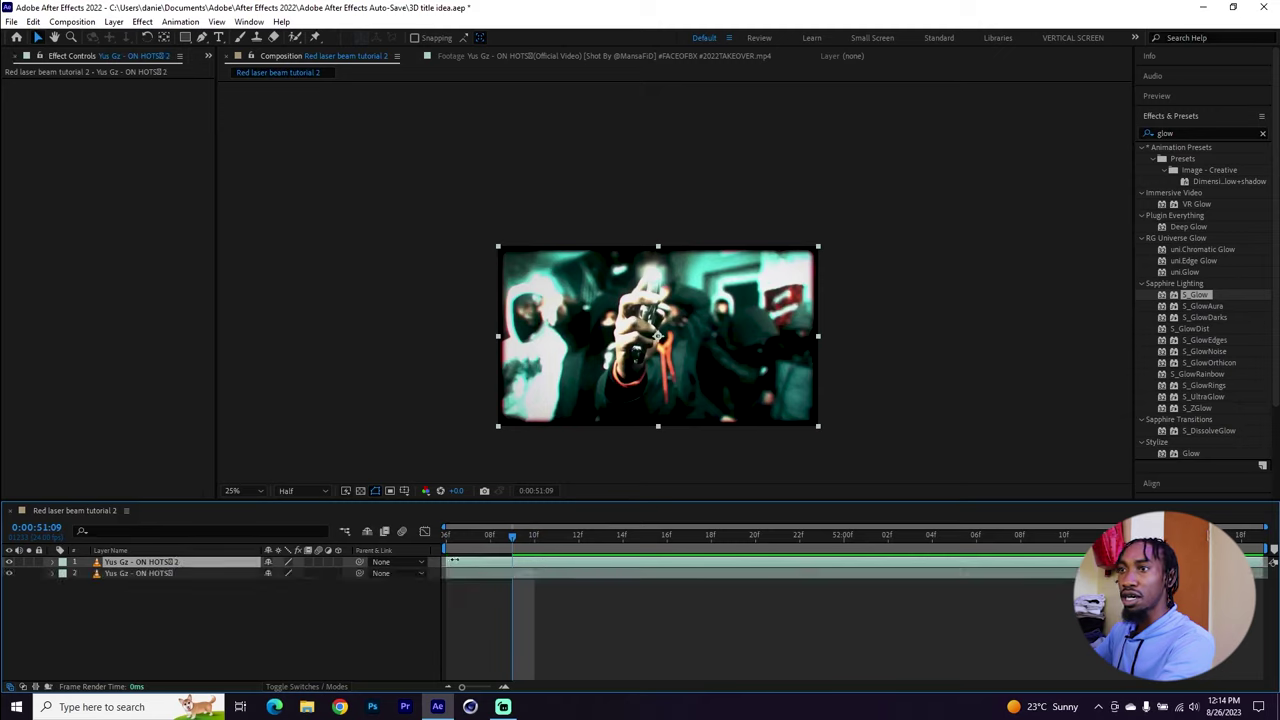
pyautogui.moveTo(454, 561); pyautogui.dragTo(526, 540)
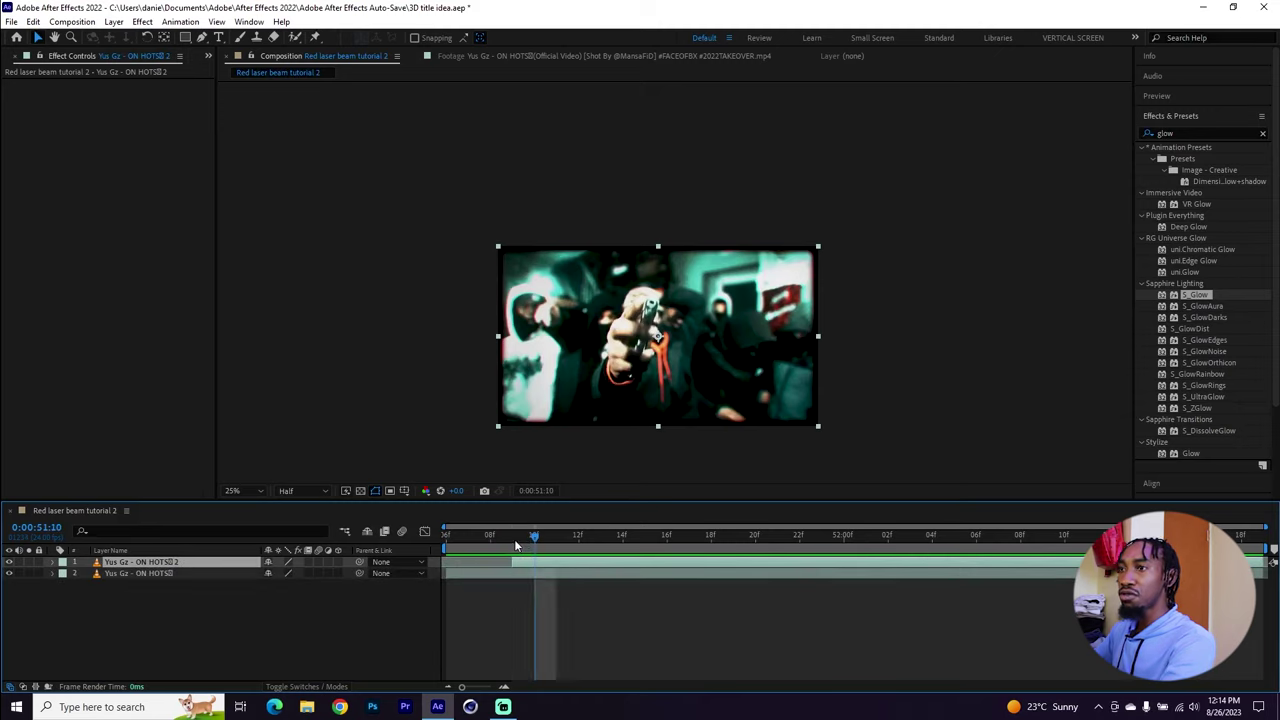
pyautogui.click(514, 539)
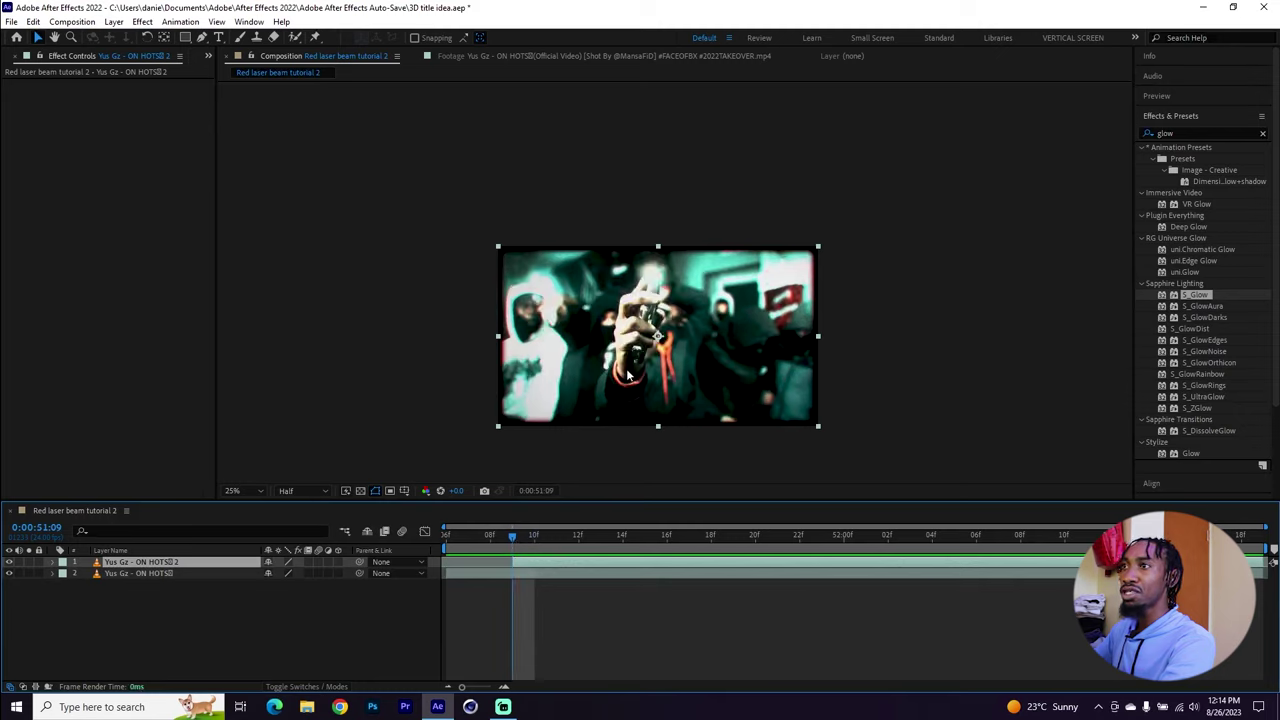
# Draw a small rectangular mask on the duplicate layer at 0:00:51:09 and move it onto the tip of the gun.
pyautogui.click(600, 538)
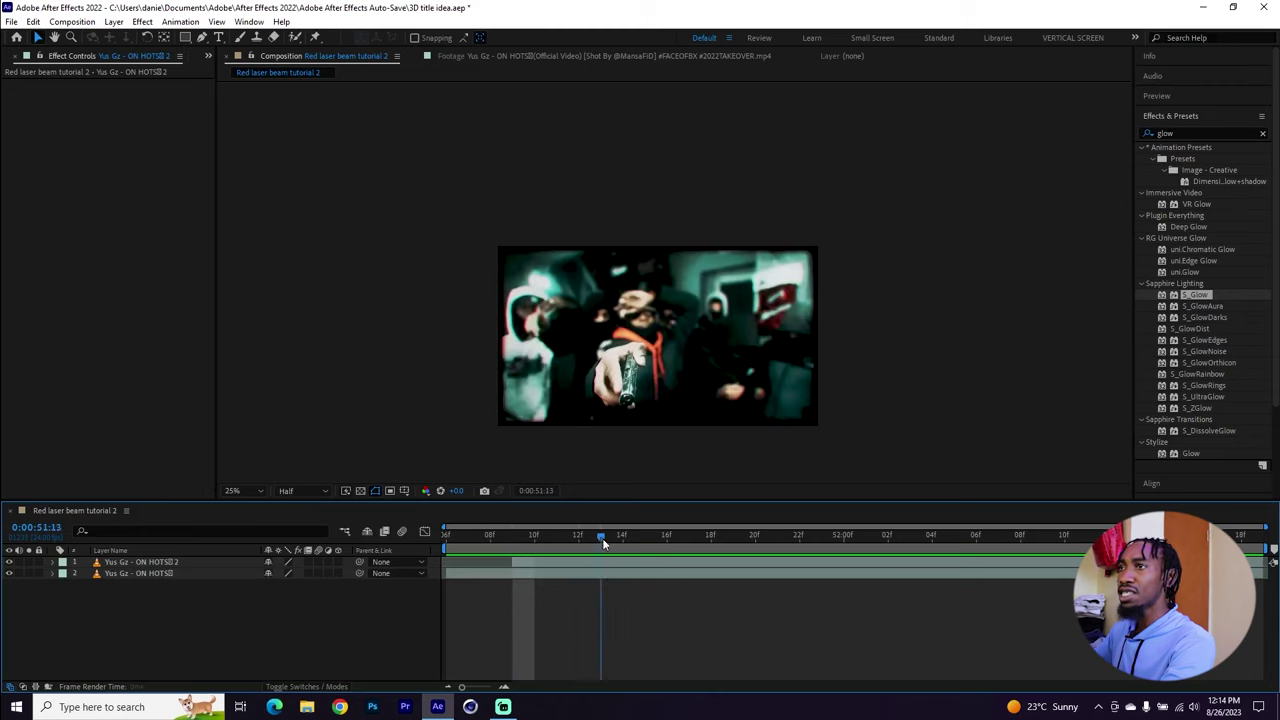
pyautogui.moveTo(602, 540); pyautogui.dragTo(514, 542)
pyautogui.click(543, 563)
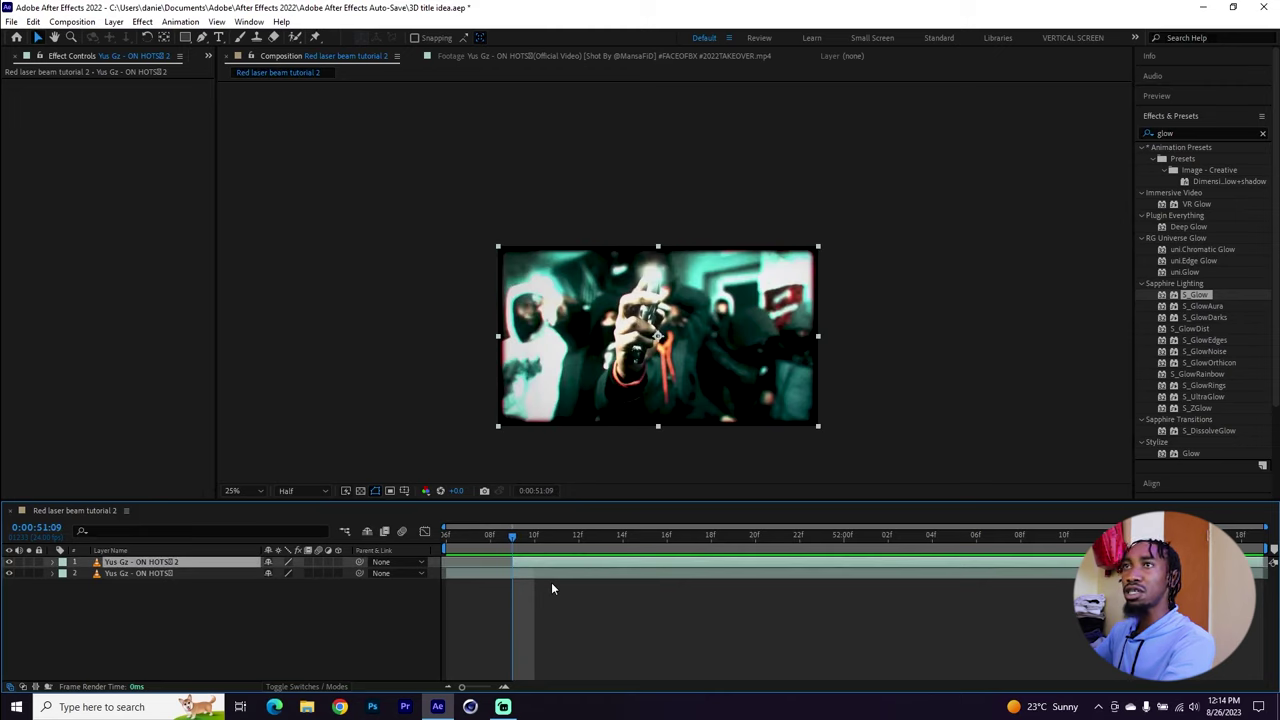
pyautogui.click(185, 37)
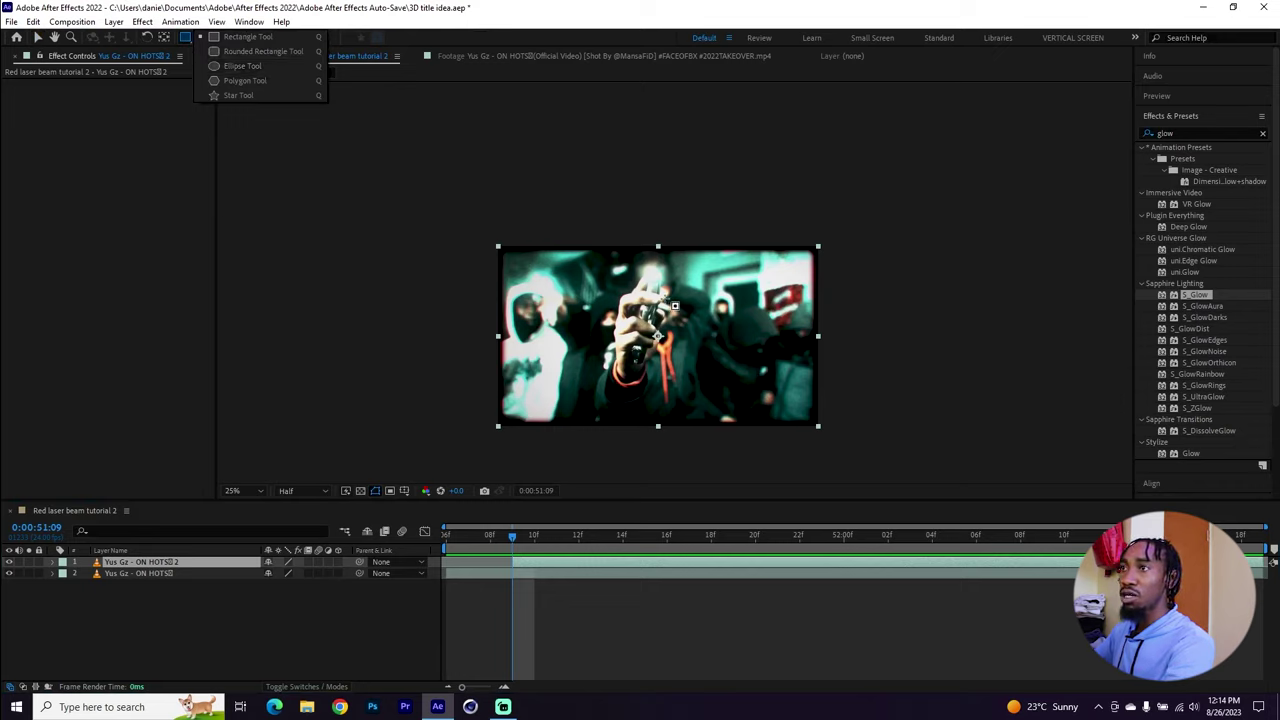
pyautogui.scroll(2, 668, 314)
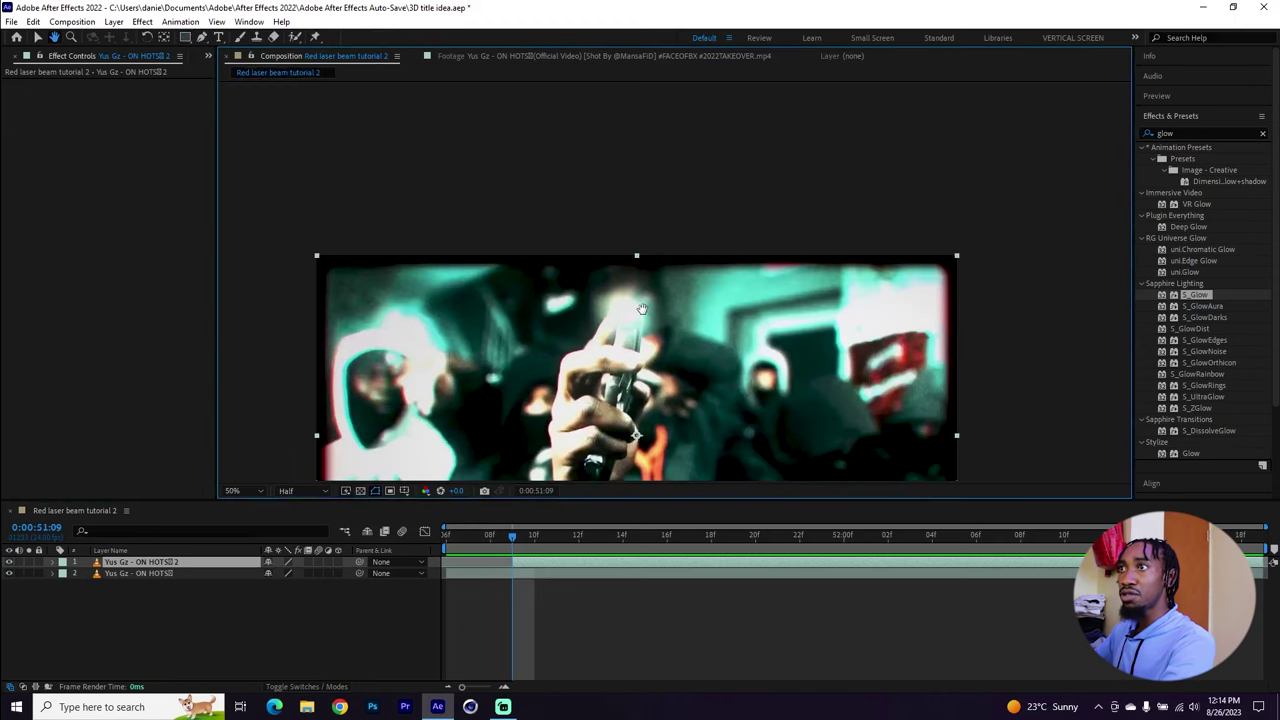
pyautogui.moveTo(616, 300); pyautogui.dragTo(638, 318)
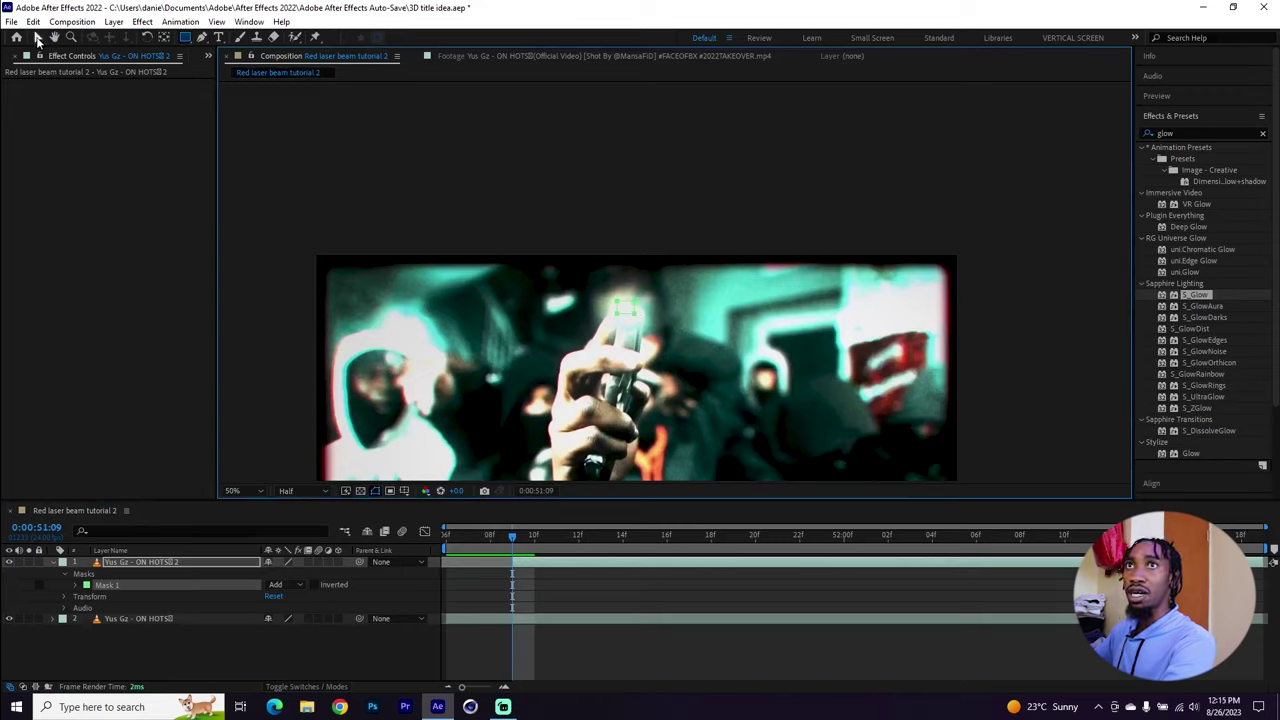
pyautogui.click(36, 37)
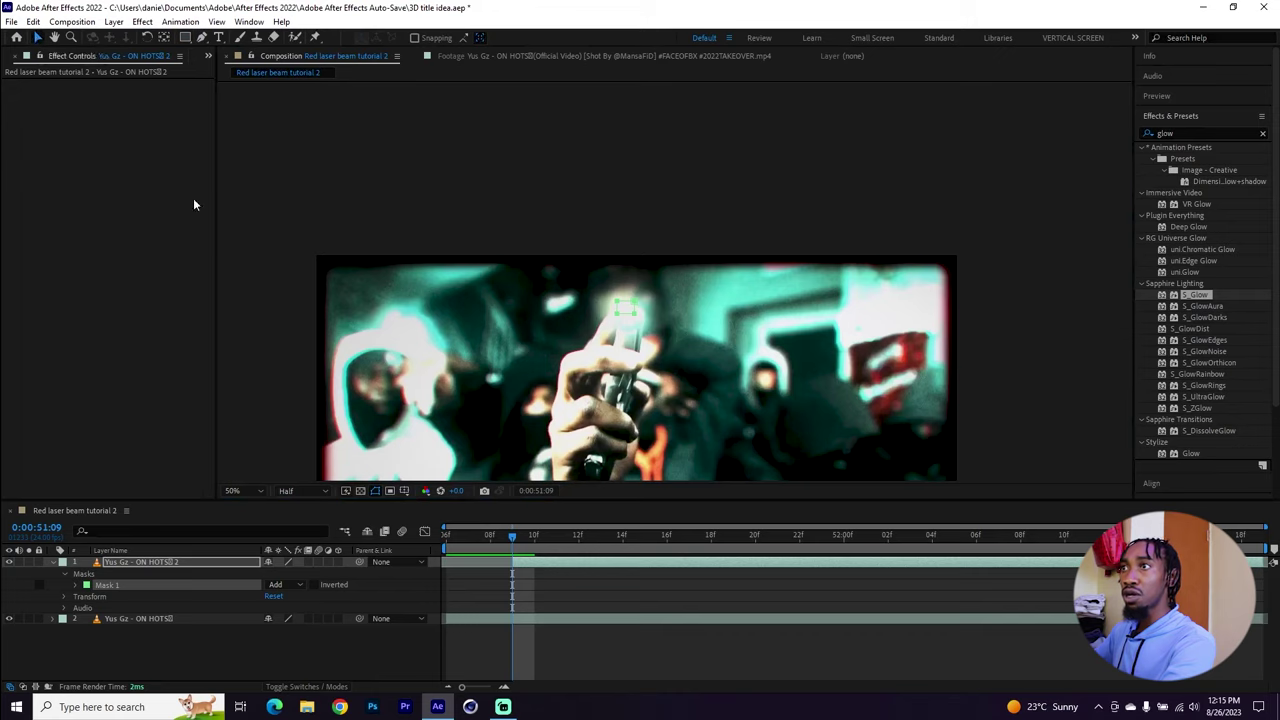
pyautogui.click(633, 305)
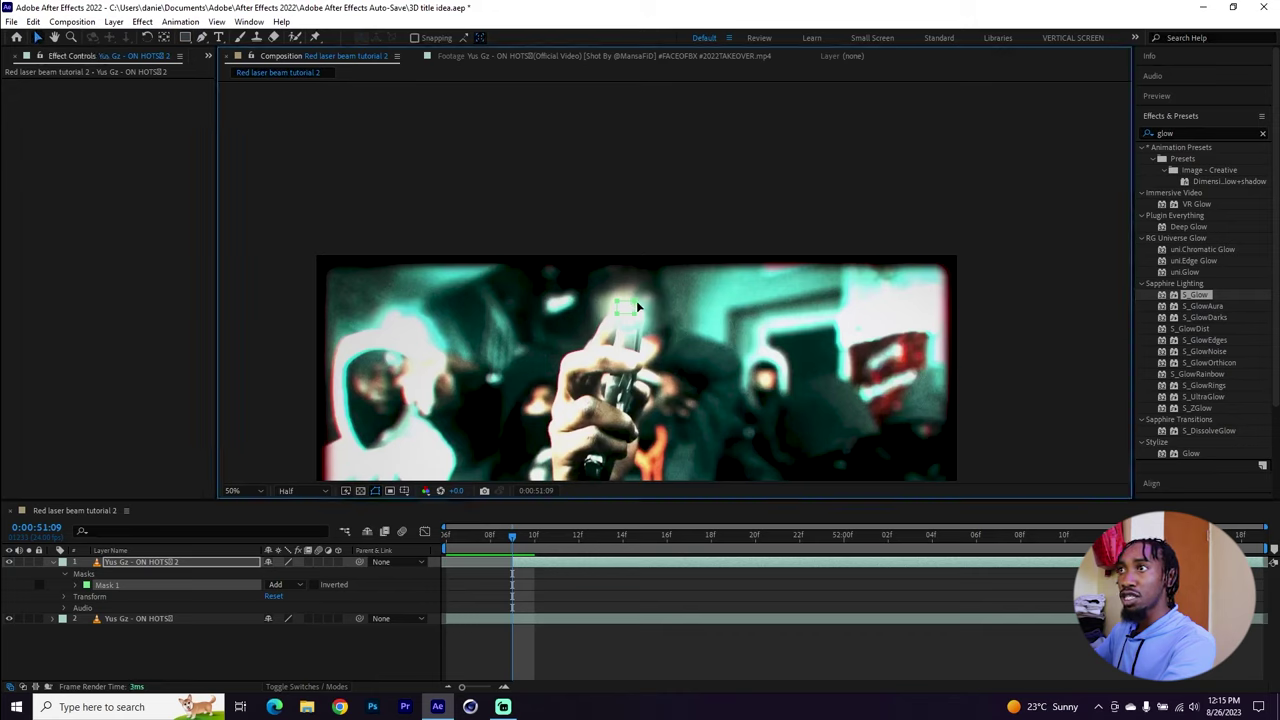
# Hide the original footage layer and set the duplicate's Mask 1 mode to None.
pyautogui.click(82, 585)
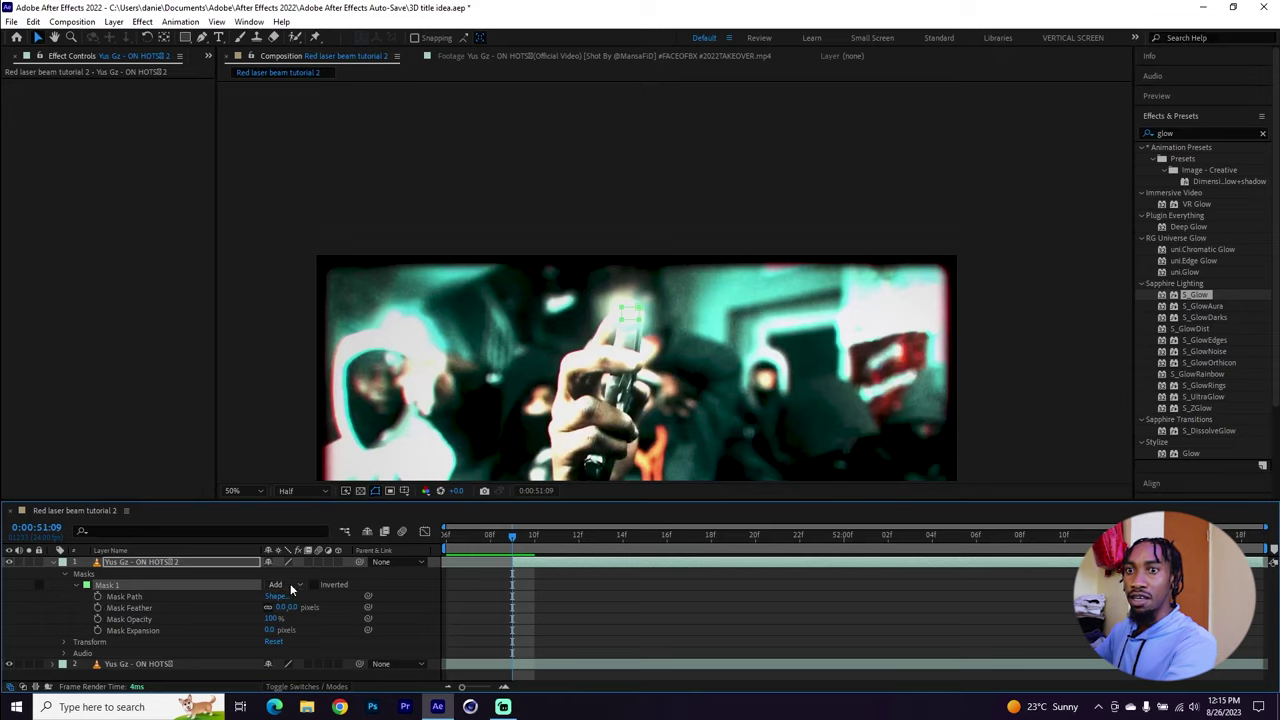
pyautogui.click(9, 664)
pyautogui.click(140, 664)
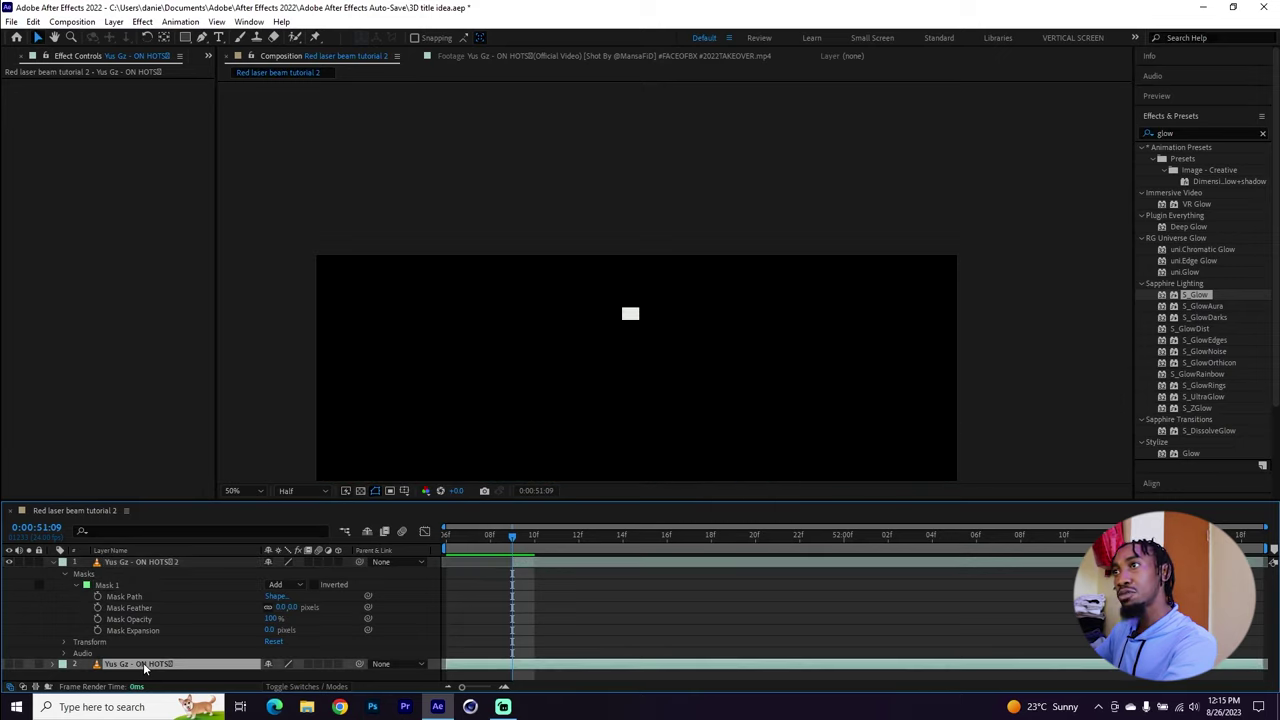
pyautogui.click(191, 563)
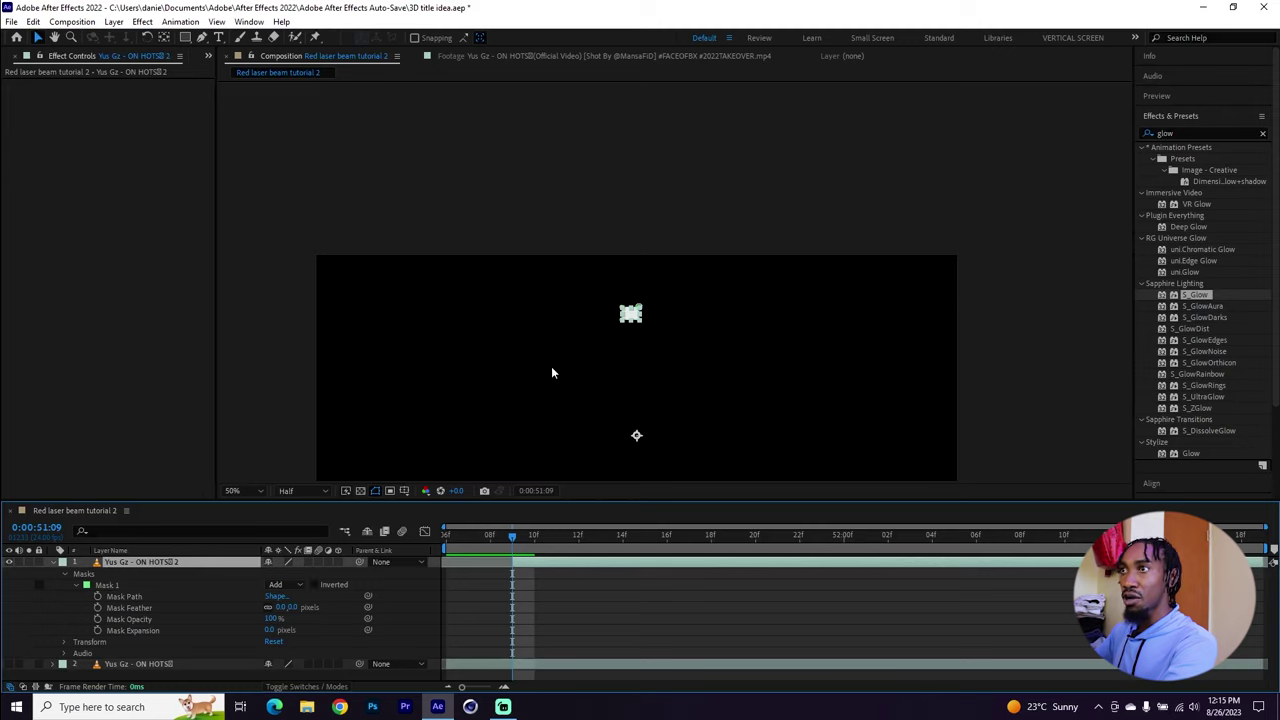
pyautogui.click(290, 584)
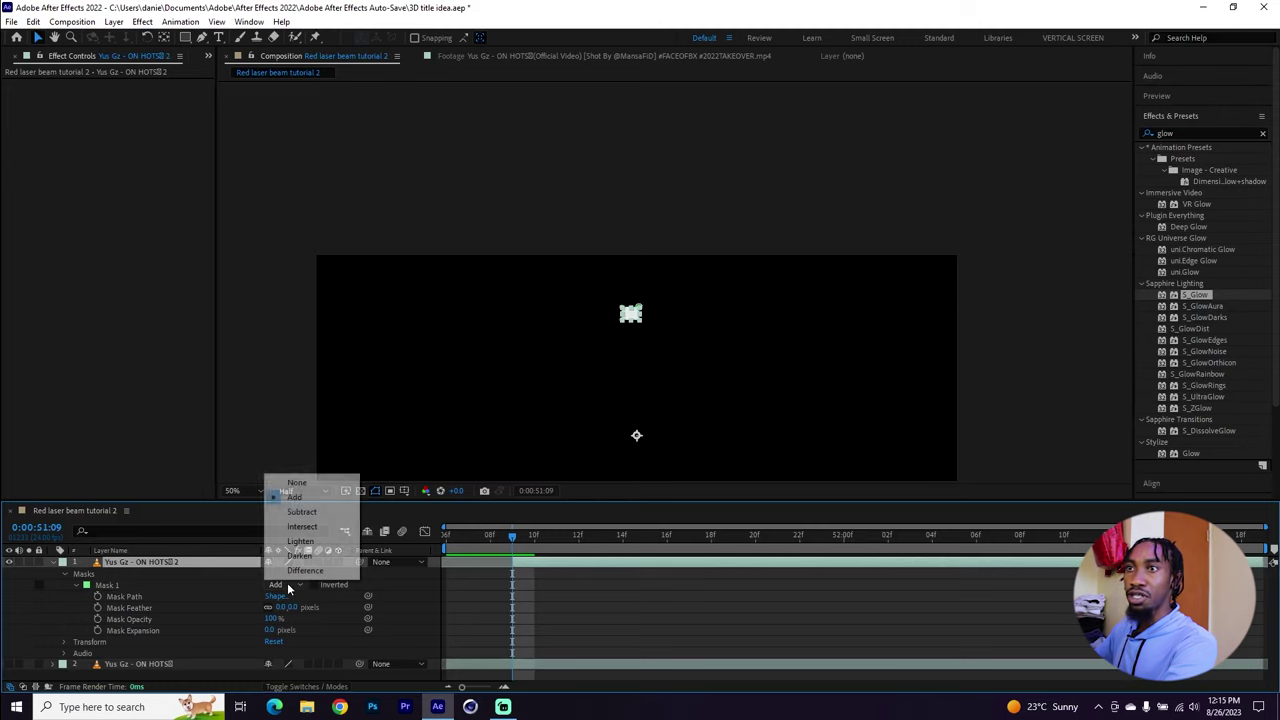
pyautogui.click(310, 483)
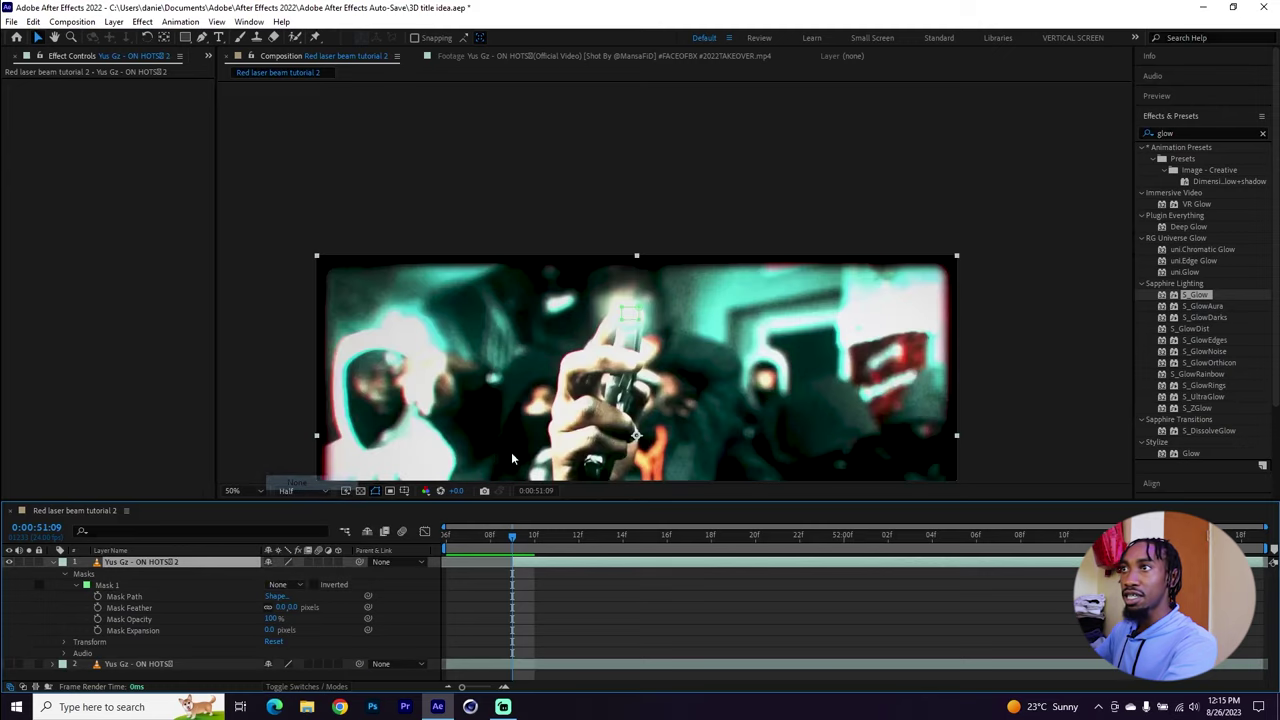
# Keyframe Mask Path at 0:00:51:09, then move the mask onto the gun's muzzle at 0:00:51:10.
pyautogui.click(97, 596)
pyautogui.moveTo(515, 546); pyautogui.dragTo(534, 551)
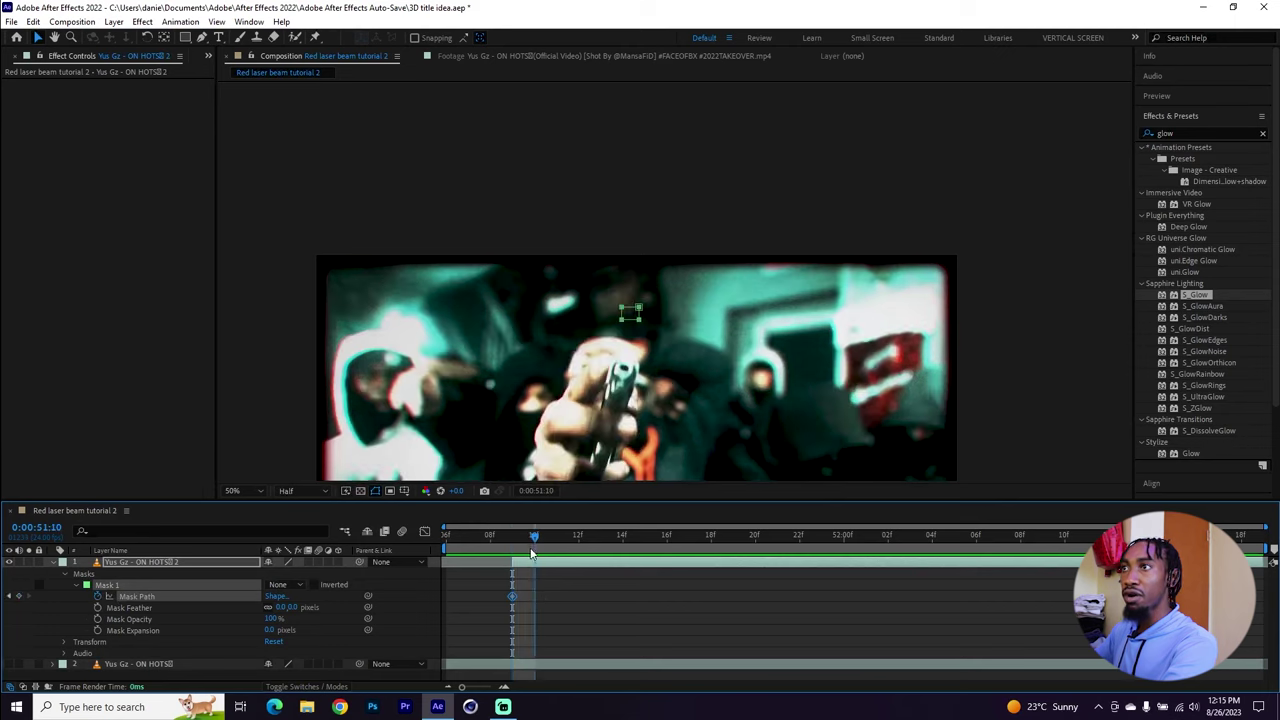
pyautogui.moveTo(719, 341); pyautogui.dragTo(705, 288)
pyautogui.press('v')
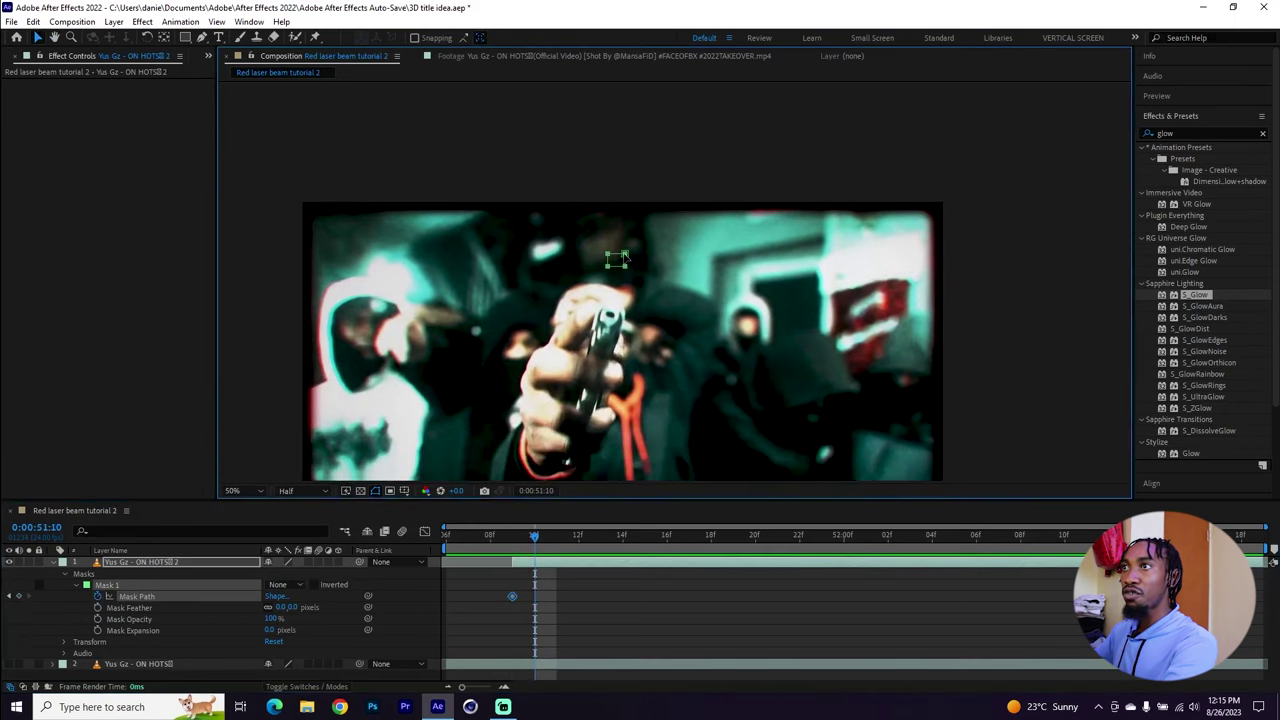
pyautogui.moveTo(620, 258); pyautogui.dragTo(620, 312)
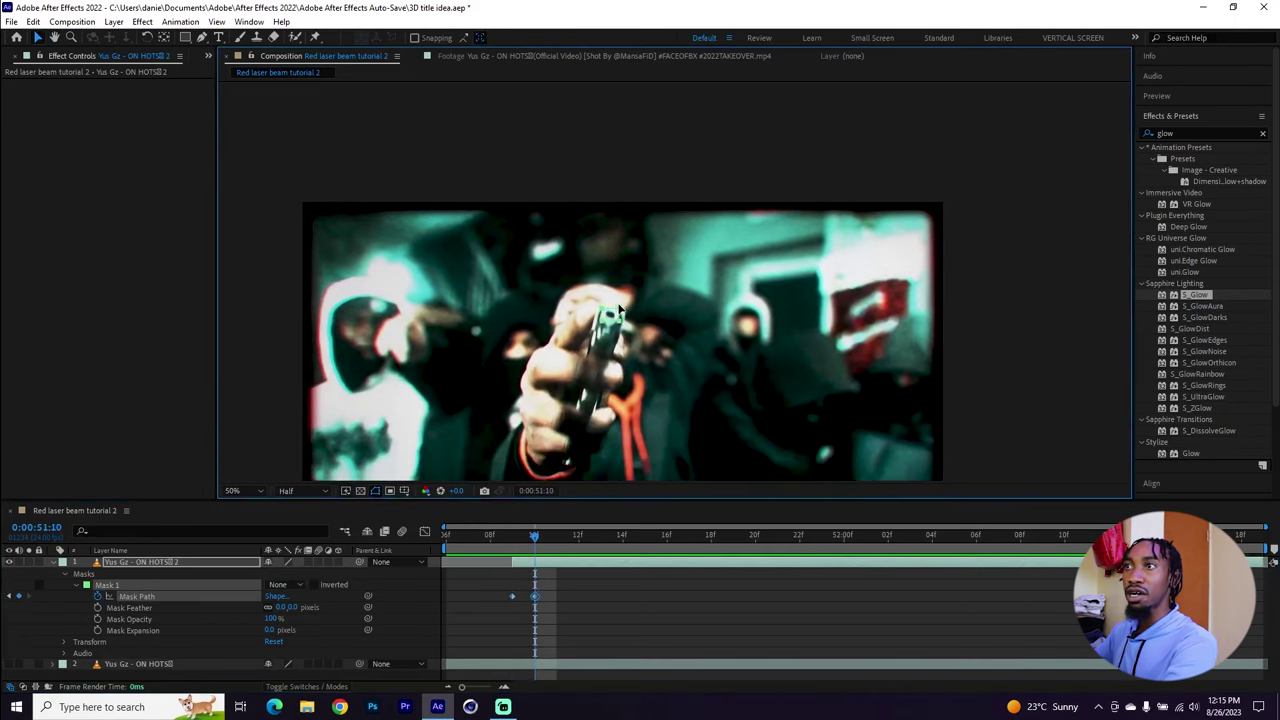
# Keep repositioning the mask over the gun's muzzle frame by frame from 0:00:51:11 to 0:00:52:18.
pyautogui.click(558, 554)
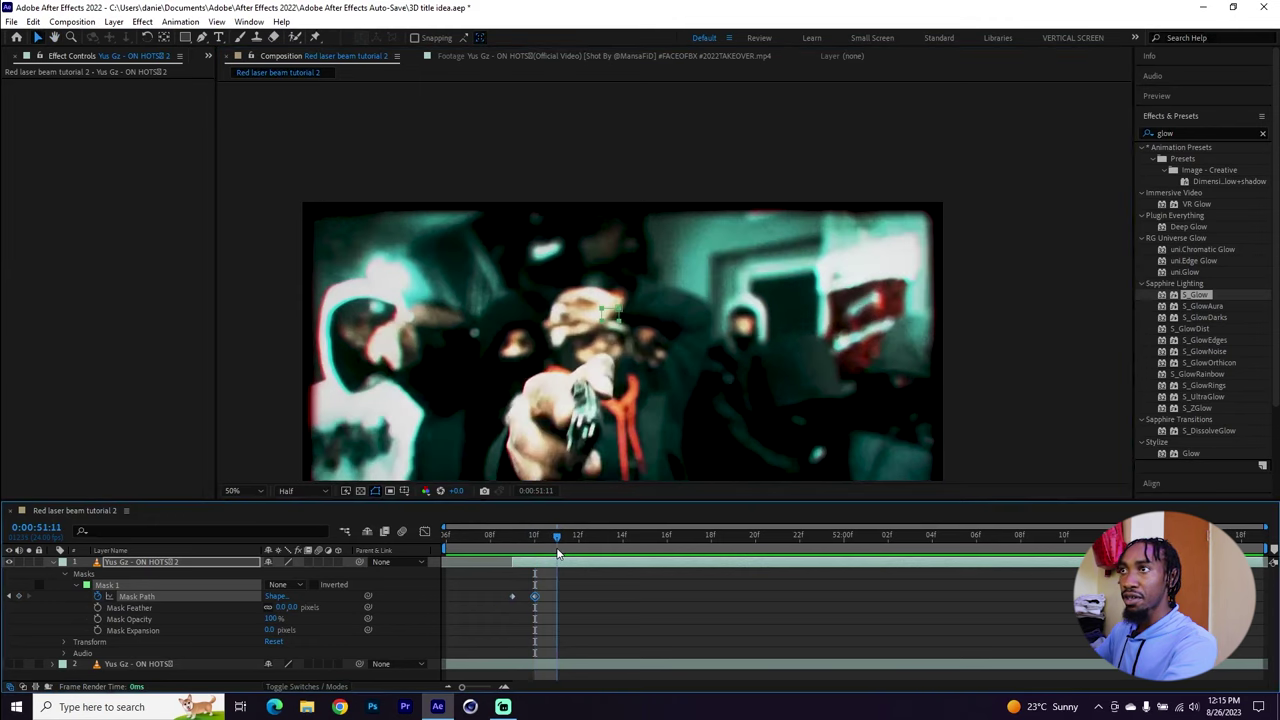
pyautogui.moveTo(616, 313); pyautogui.dragTo(597, 428)
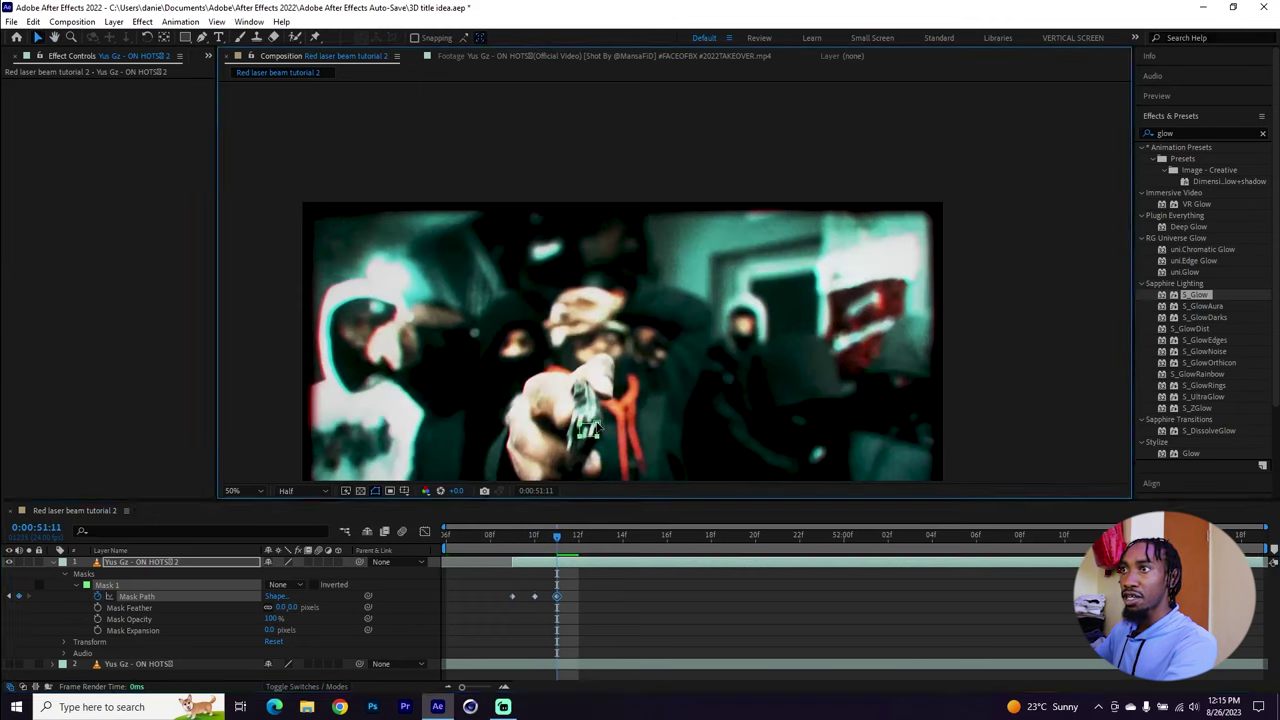
pyautogui.scroll(-3, 690, 404)
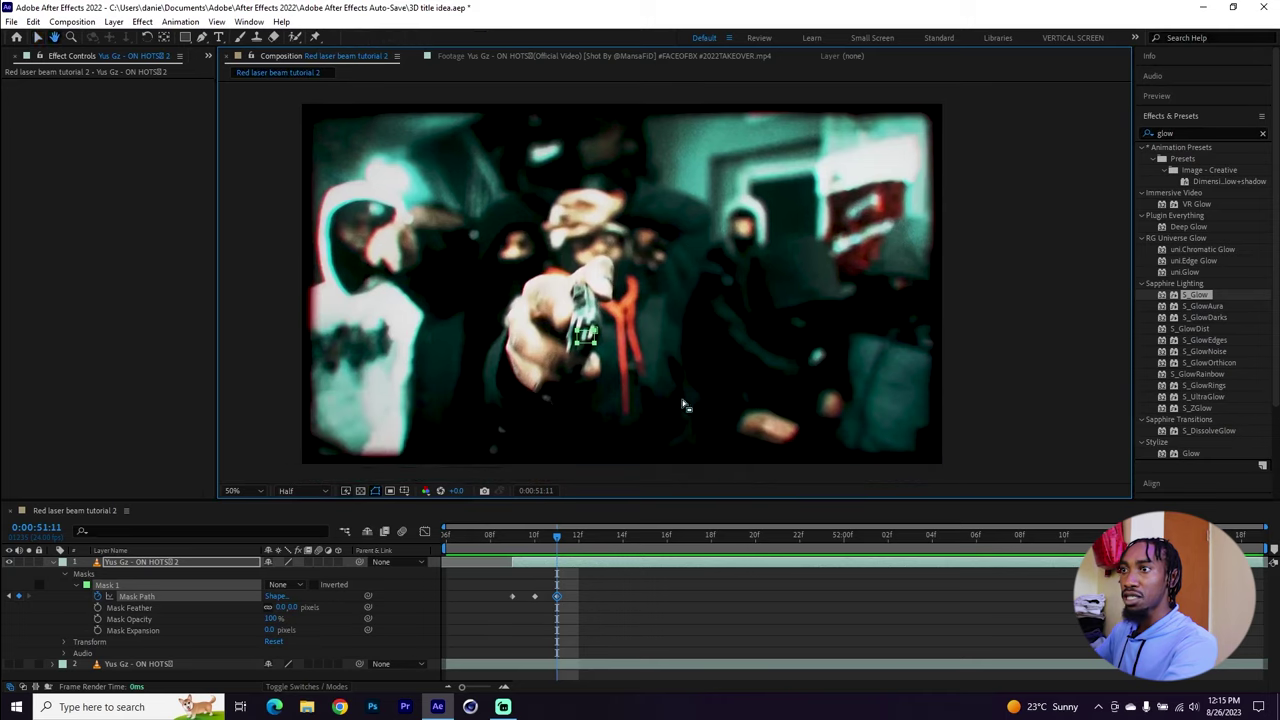
pyautogui.press('pagedown')
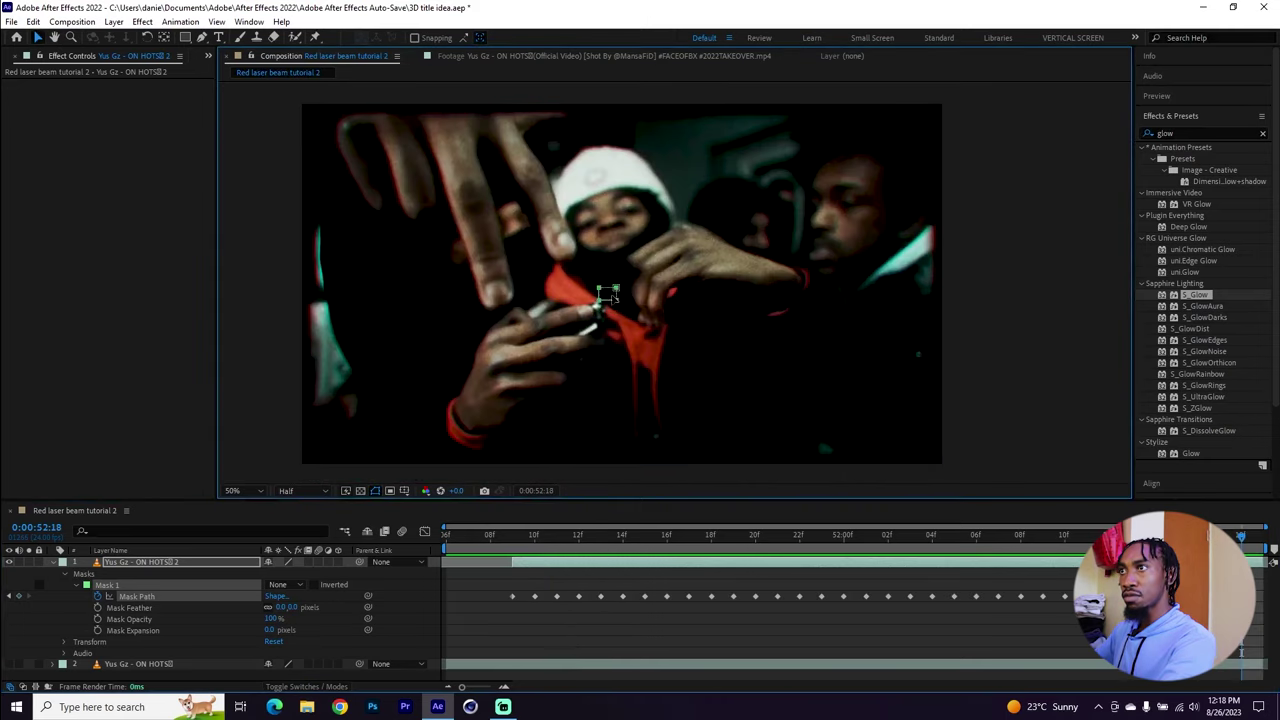
pyautogui.moveTo(614, 298); pyautogui.dragTo(609, 306)
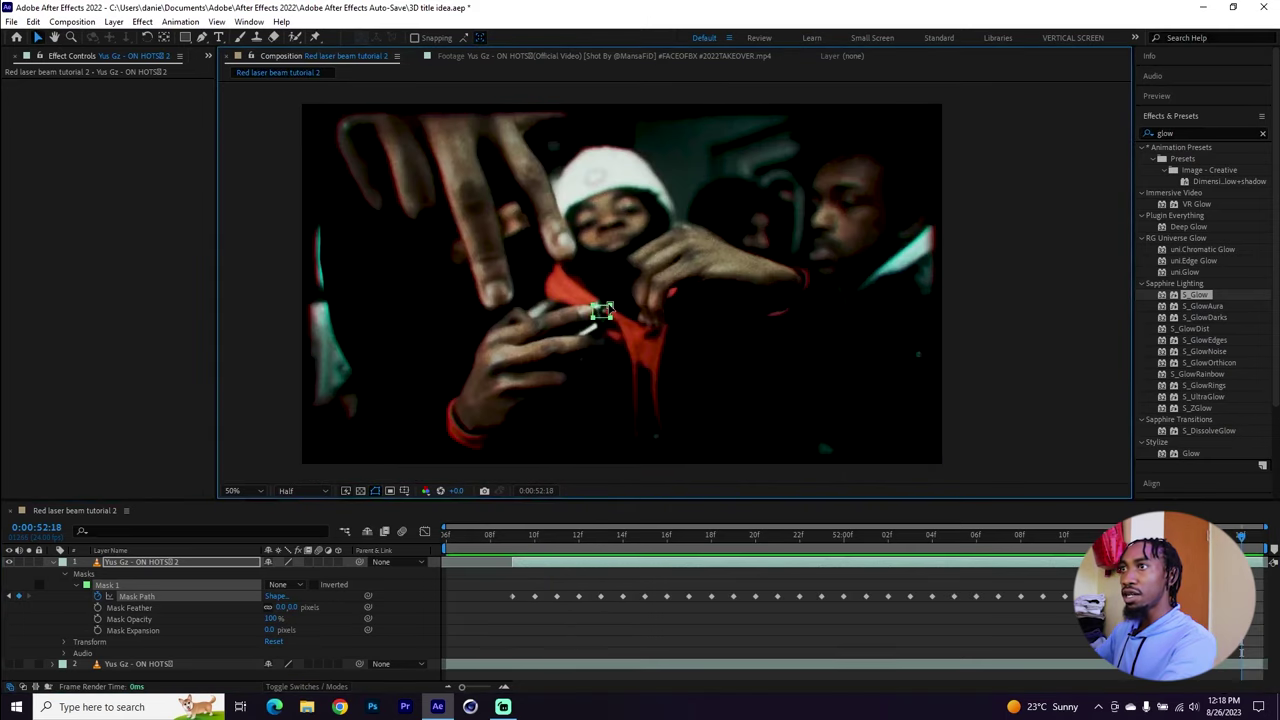
# Apply Easy Ease to all the Mask Path keyframes.
pyautogui.moveTo(494, 582); pyautogui.dragTo(1262, 602)
pyautogui.rightClick(1241, 597)
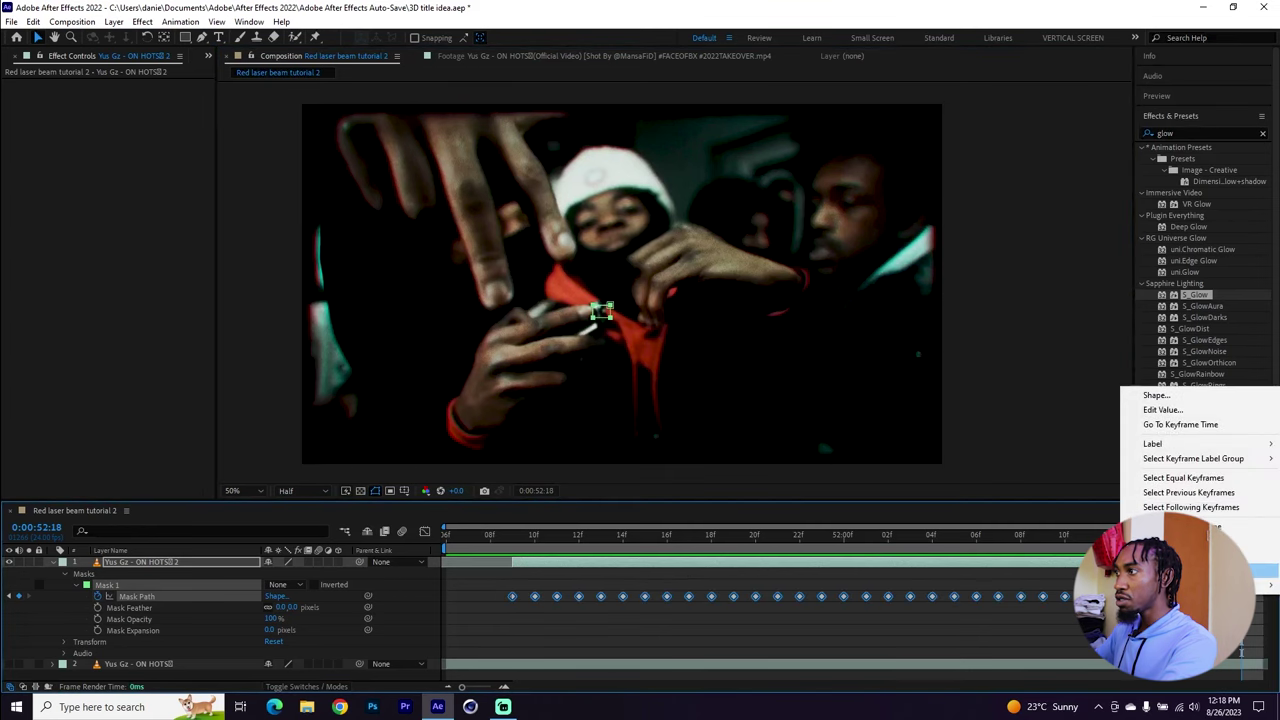
pyautogui.moveTo(1200, 585)
pyautogui.click(940, 497)
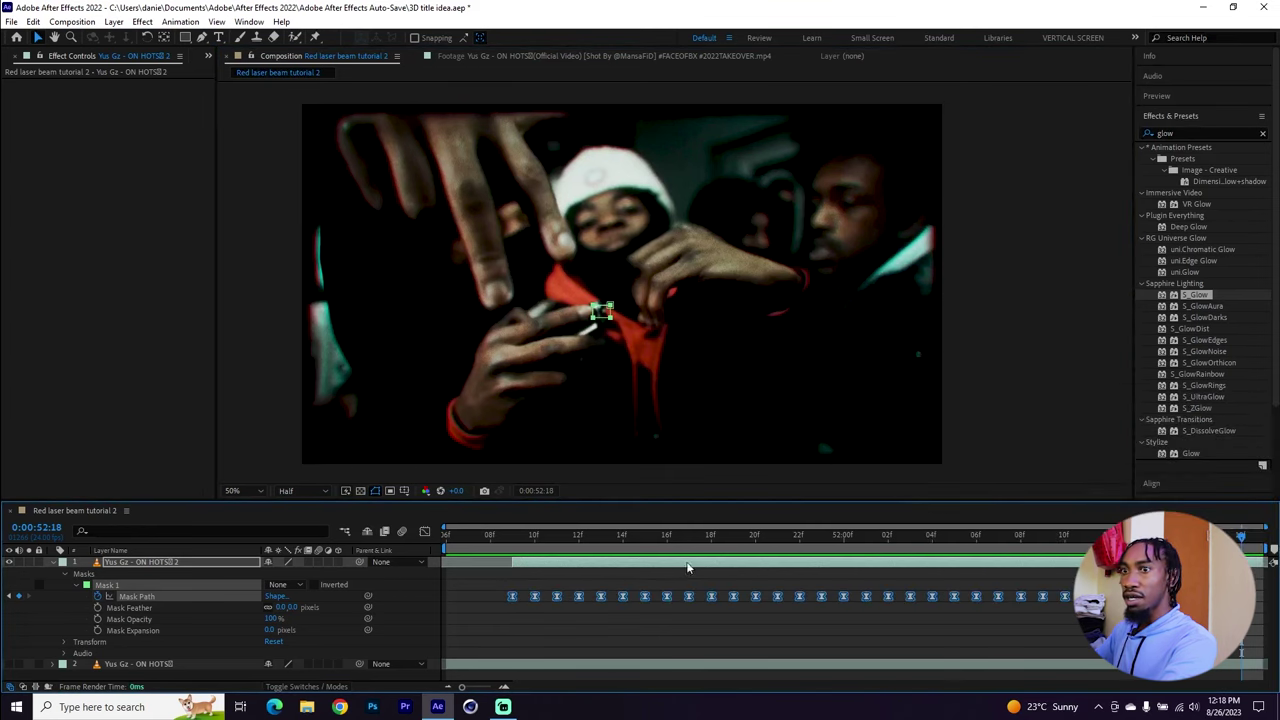
# Set Mask 1's mode to Add and preview the tracked mask from 0:00:51:09.
pyautogui.click(513, 536)
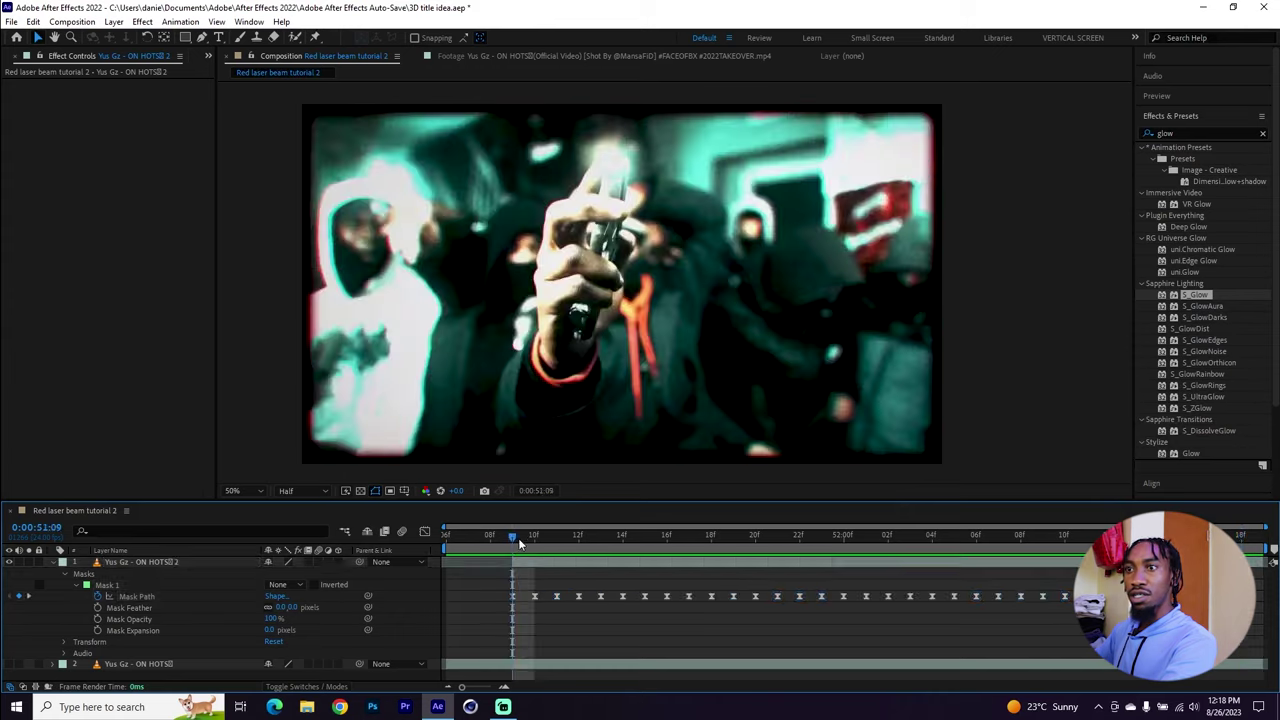
pyautogui.click(278, 585)
pyautogui.click(308, 497)
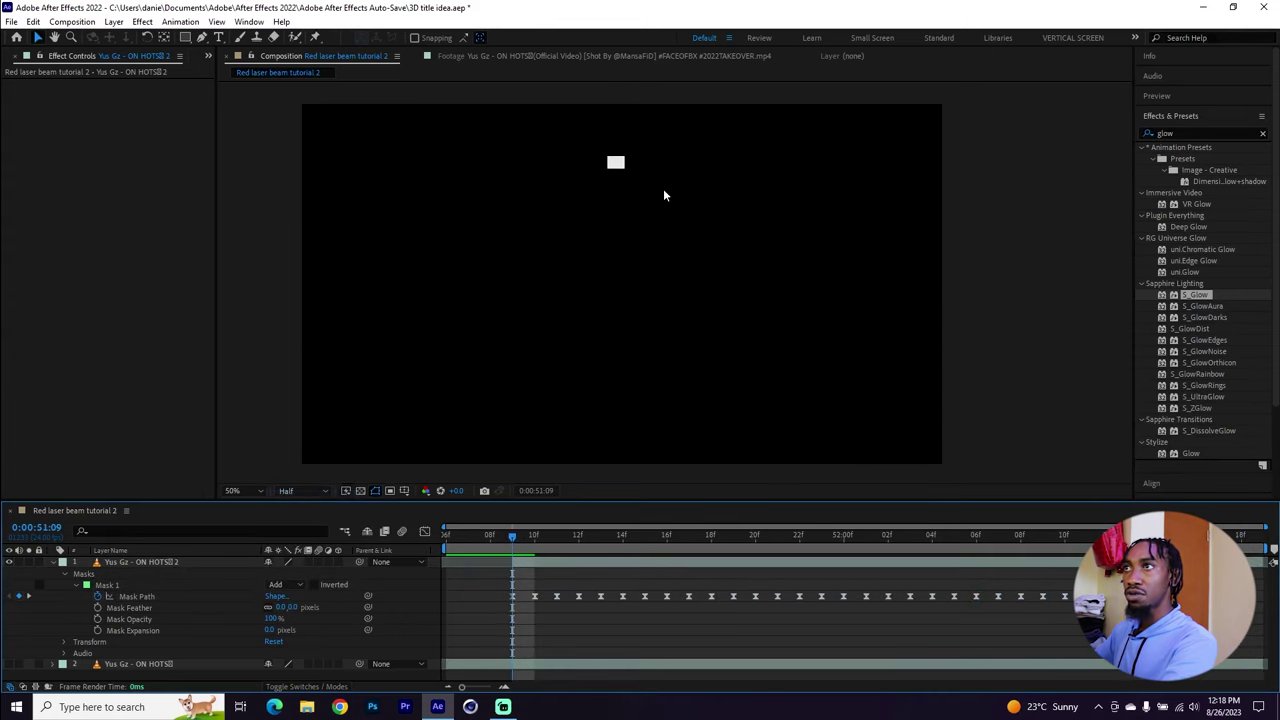
pyautogui.press('space')
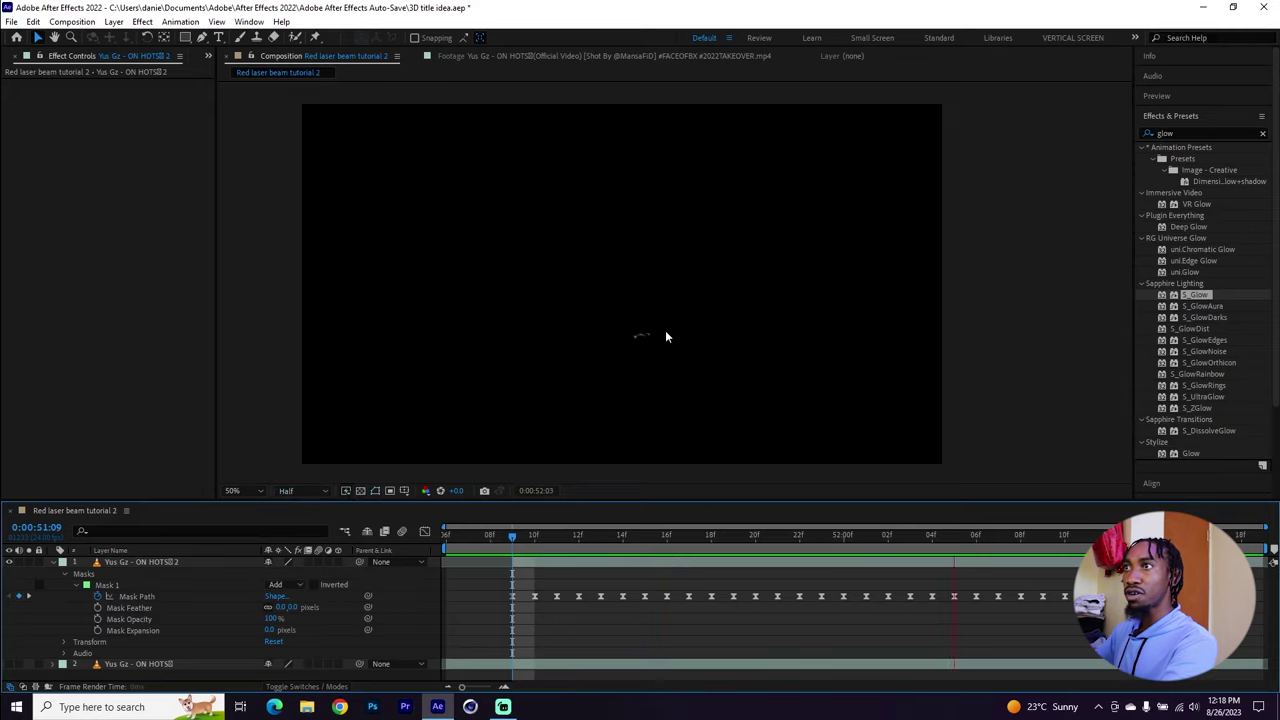
pyautogui.press(',')
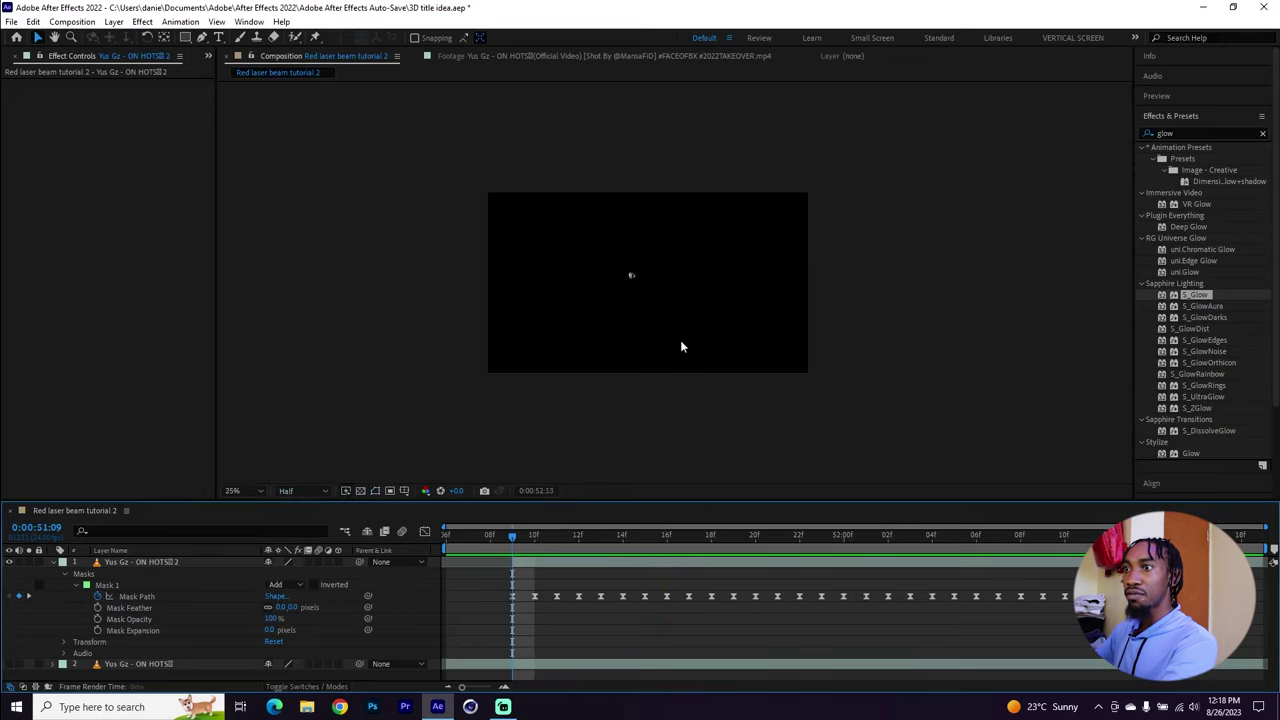
pyautogui.press('space')
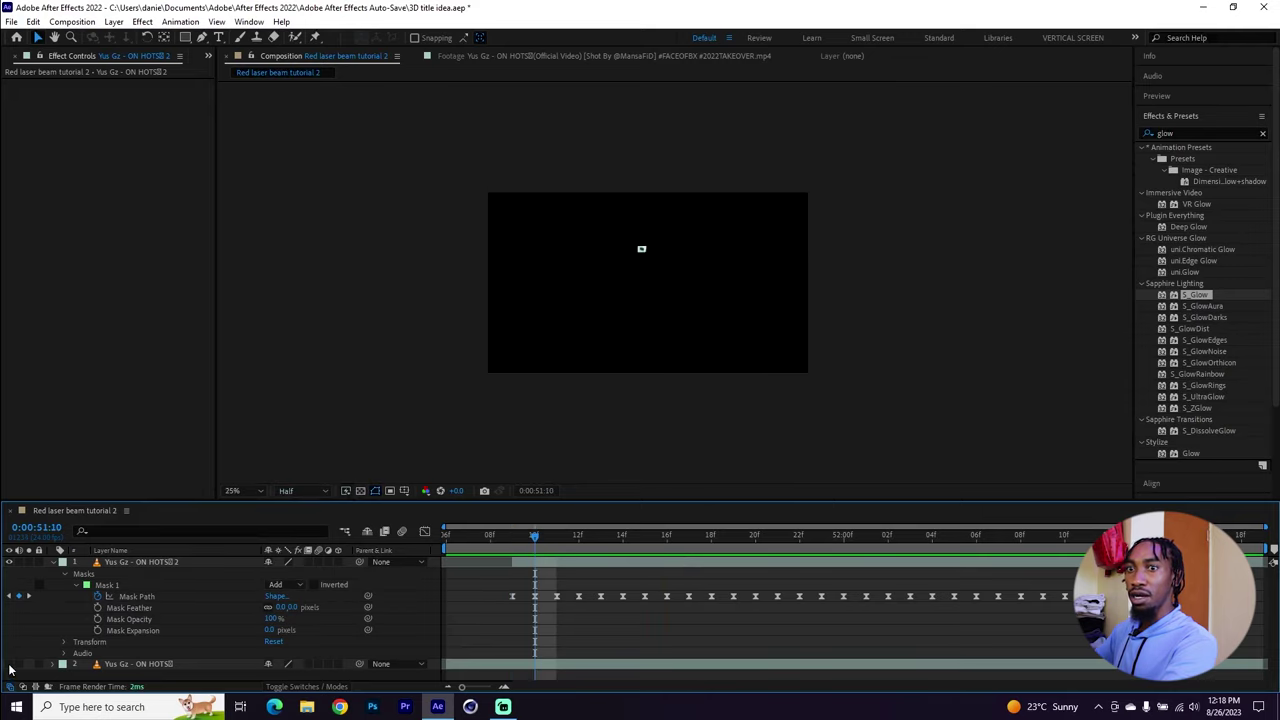
# Apply the Fill effect to the masked duplicate layer so the muzzle shape is filled with solid colour.
pyautogui.click(126, 666)
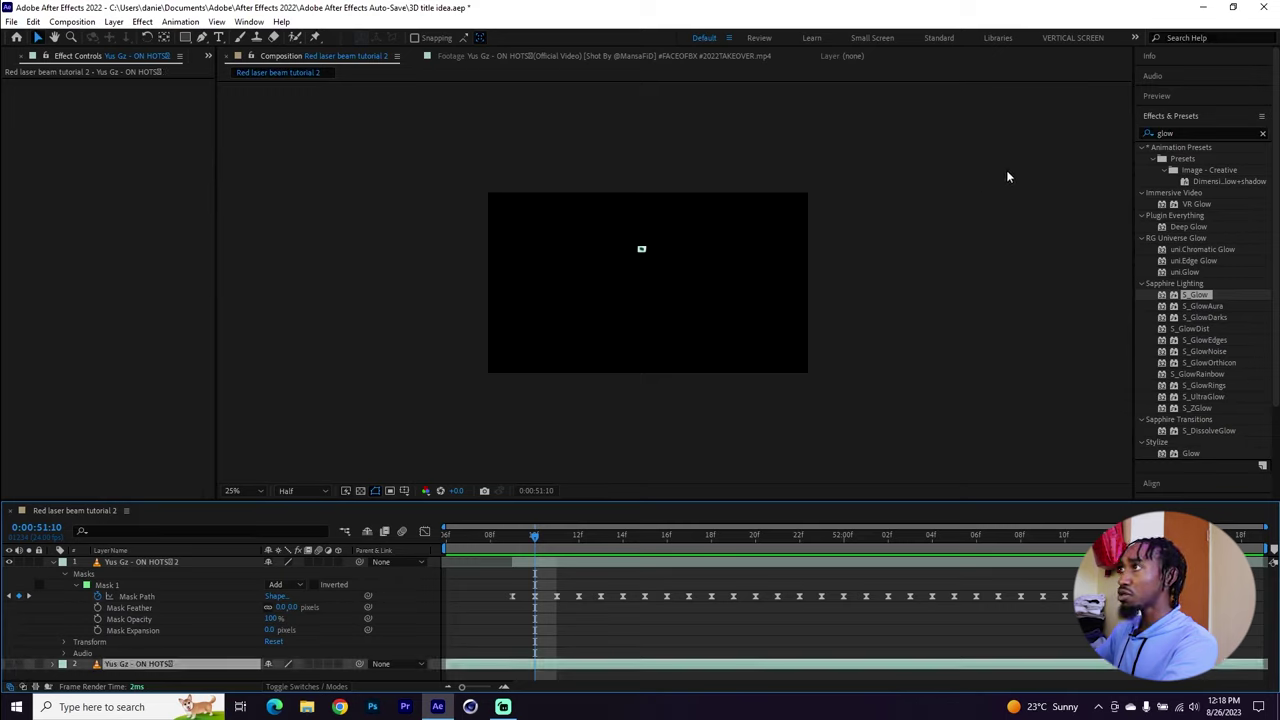
pyautogui.click(1187, 133)
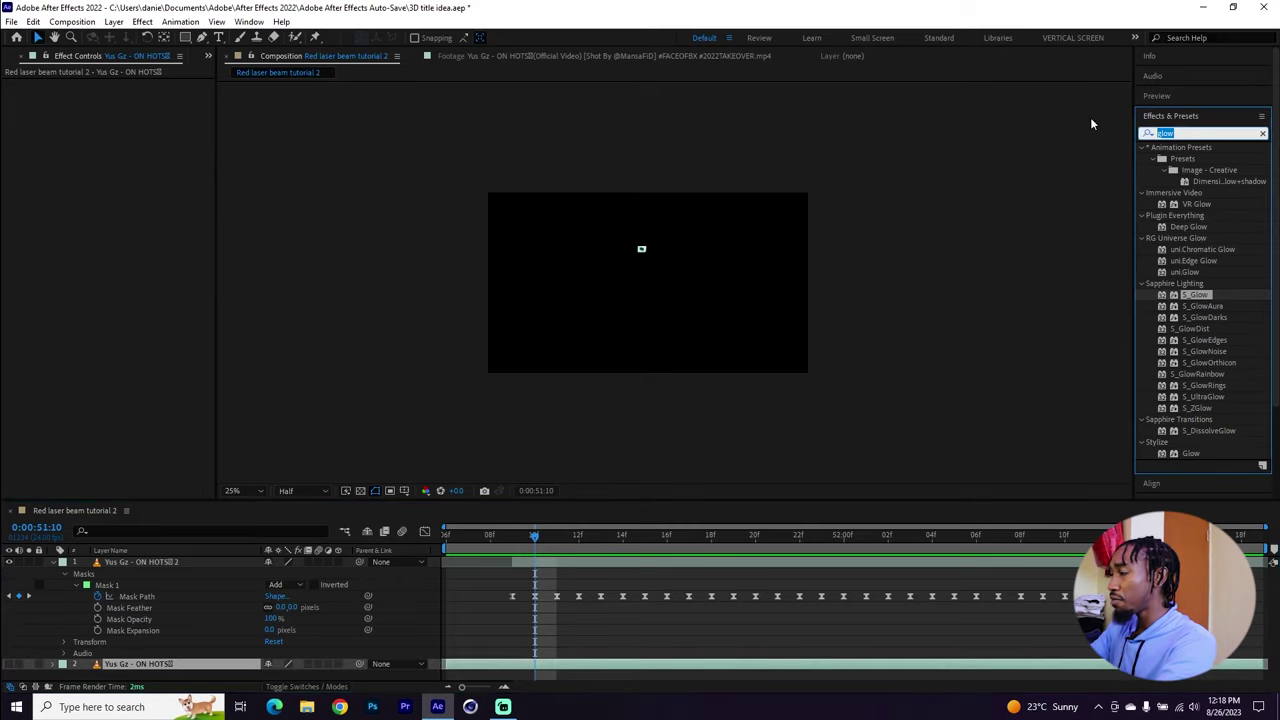
pyautogui.write('fill')
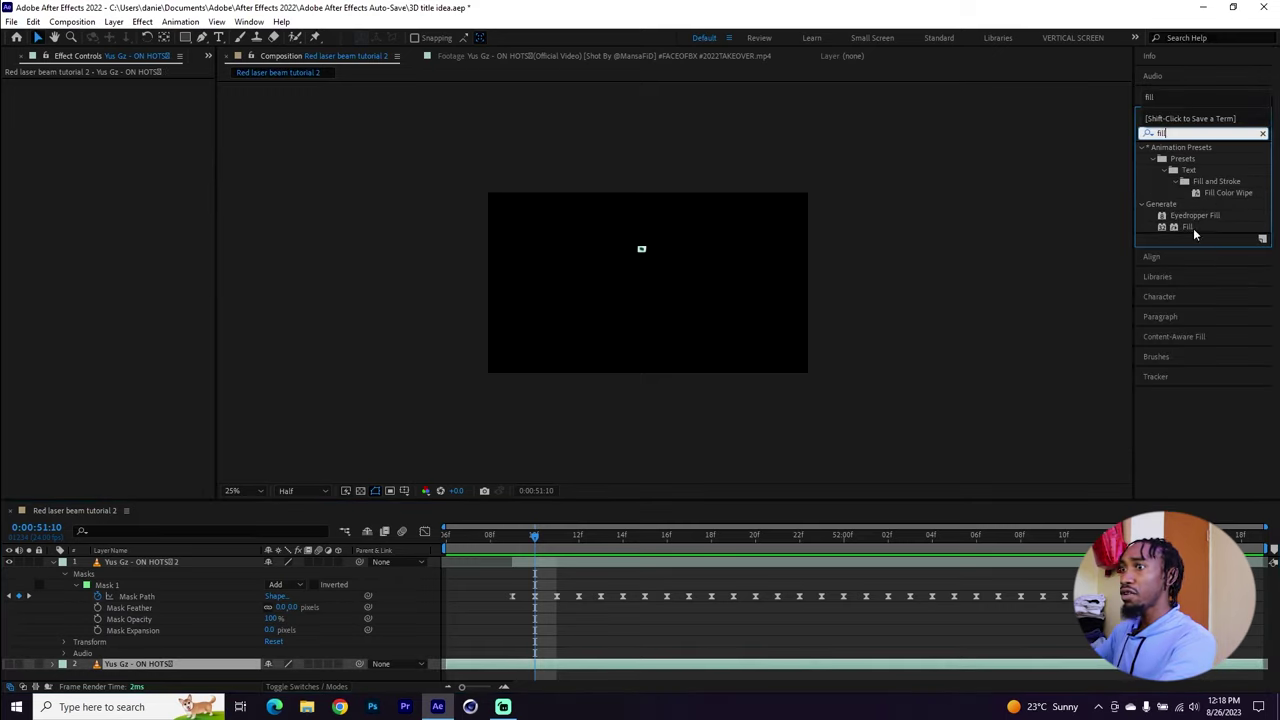
pyautogui.moveTo(1188, 227); pyautogui.dragTo(585, 562)
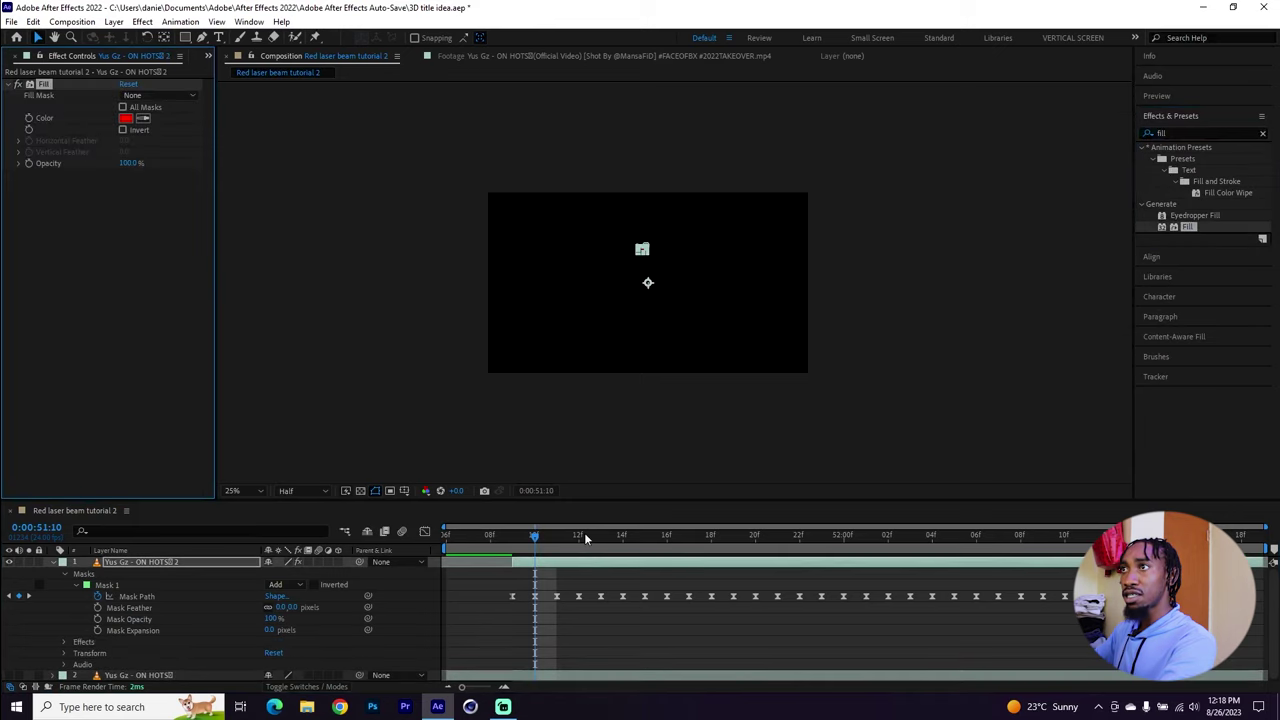
pyautogui.click(622, 405)
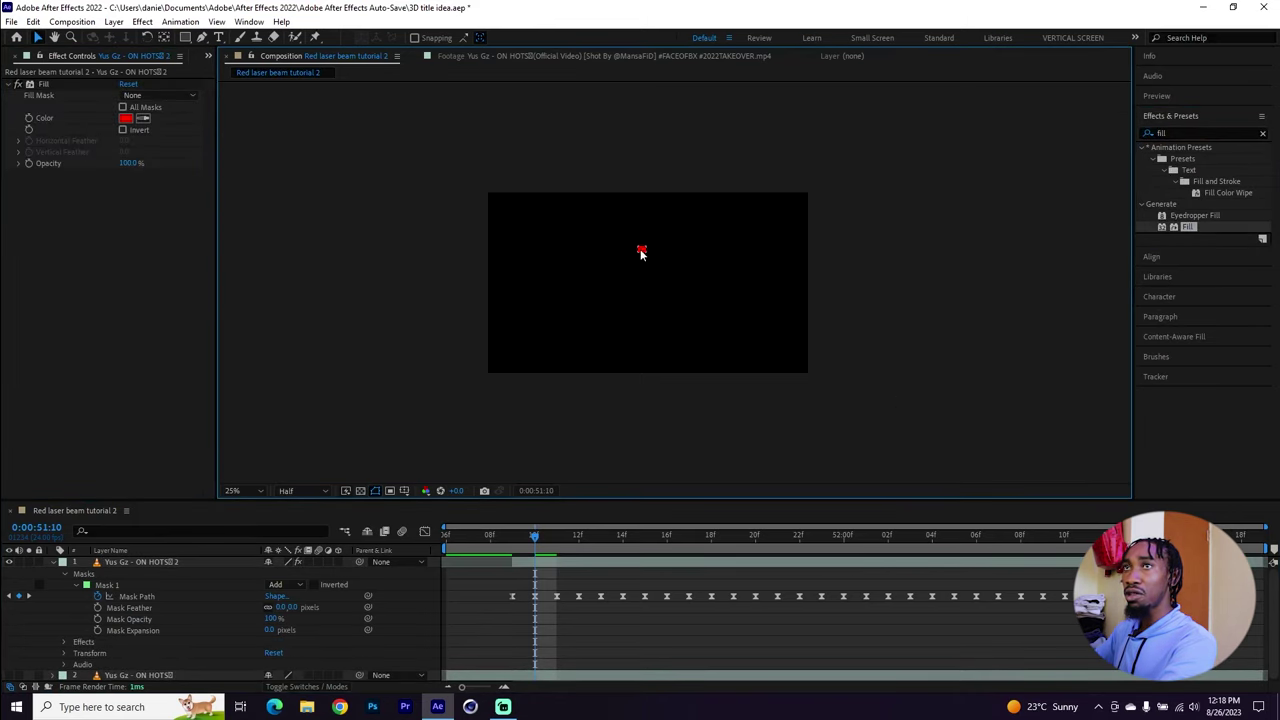
# Change the Fill colour from pure red to a slightly less saturated bright red.
pyautogui.click(125, 118)
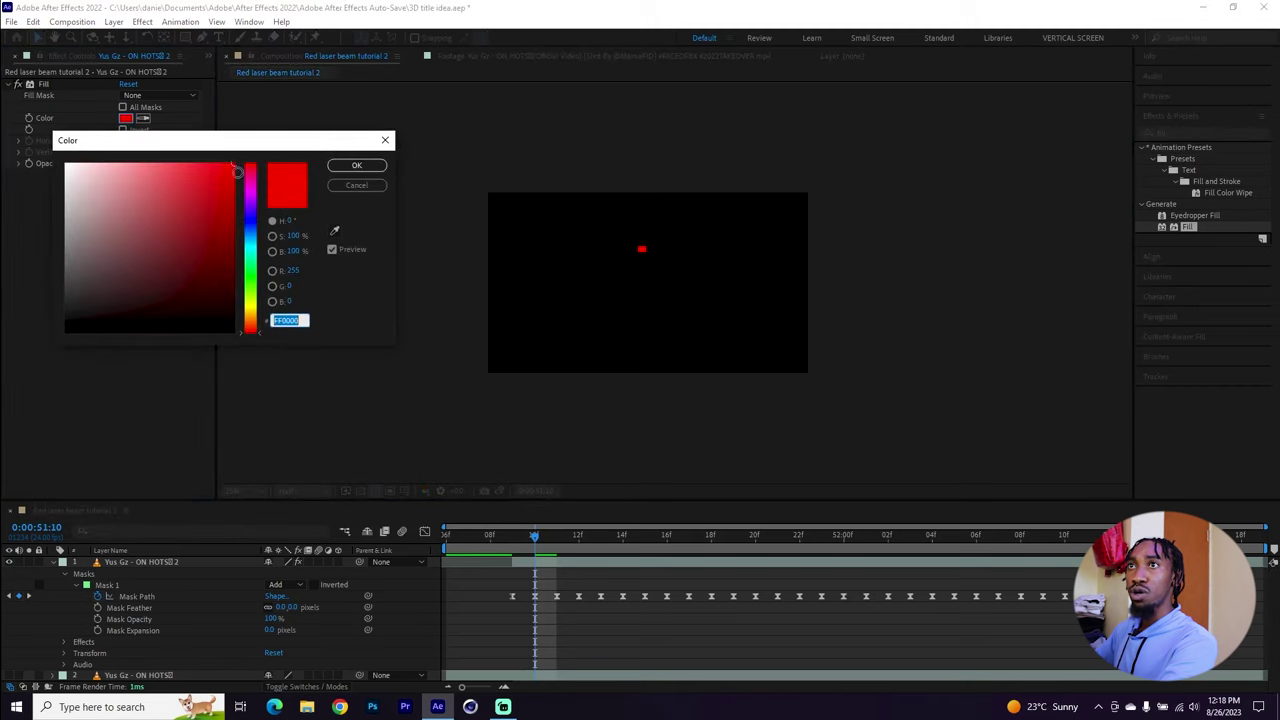
pyautogui.moveTo(237, 172)
pyautogui.mouseDown()
pyautogui.moveTo(241, 186)
pyautogui.moveTo(222, 164)
pyautogui.mouseUp()
pyautogui.click(356, 166)
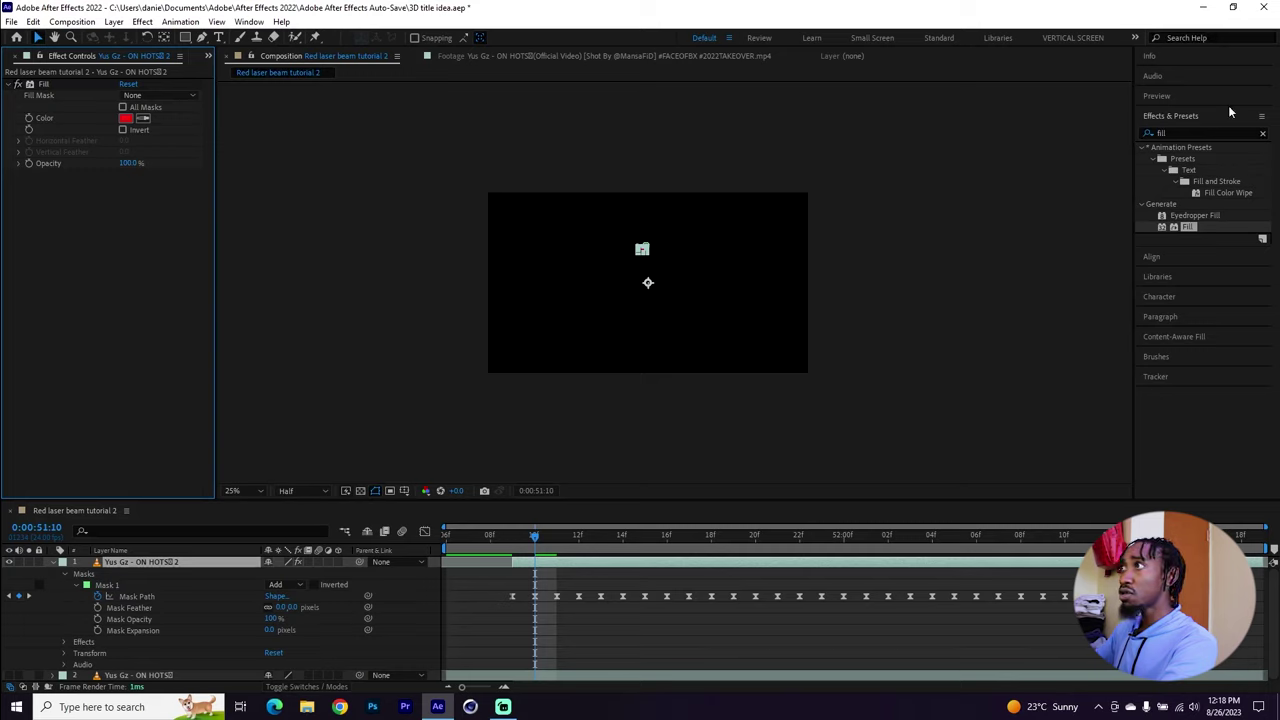
# Find the Sapphire S_Rays effect and apply it to the masked duplicate layer.
pyautogui.click(1192, 133)
pyautogui.click(1148, 130)
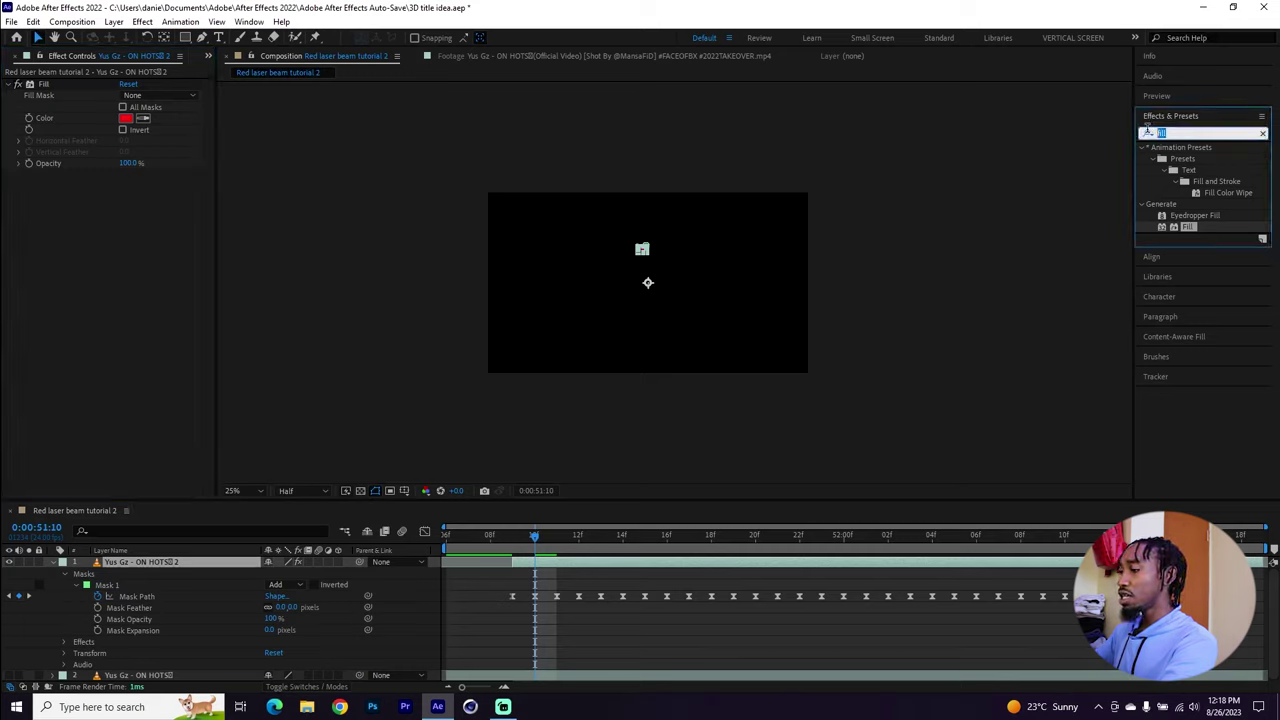
pyautogui.write('rays')
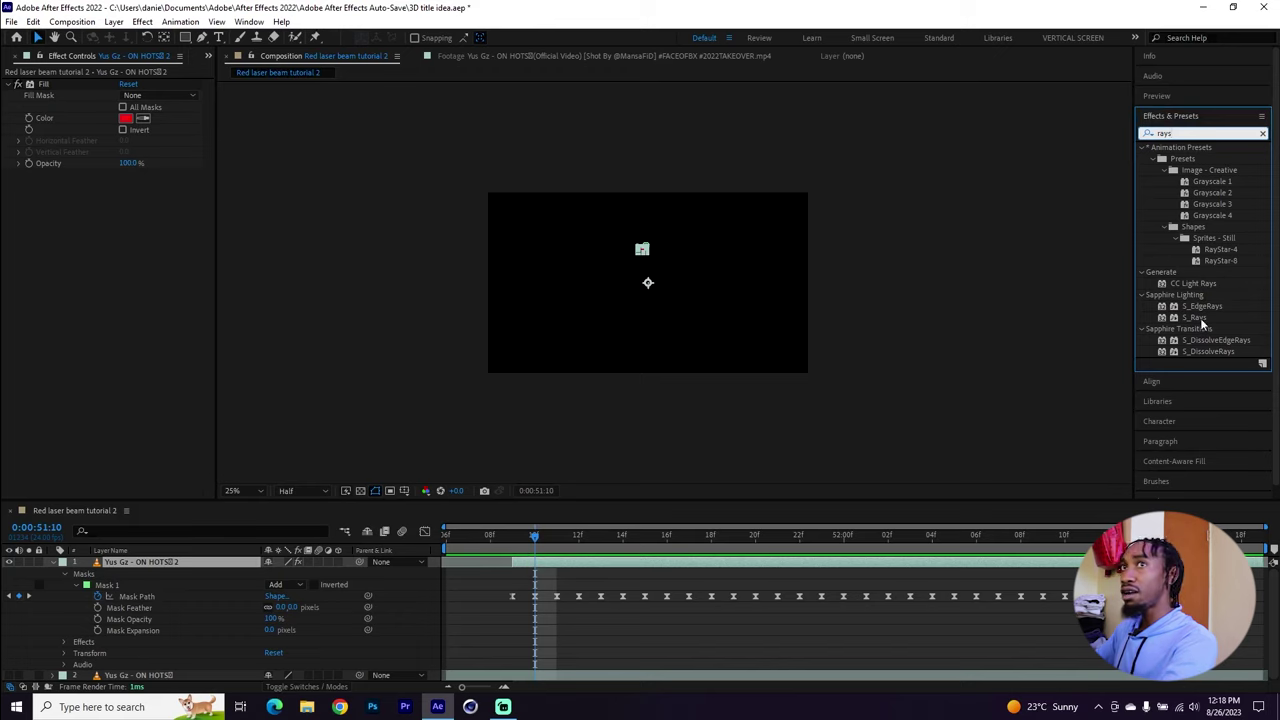
pyautogui.moveTo(1197, 317); pyautogui.dragTo(73, 182)
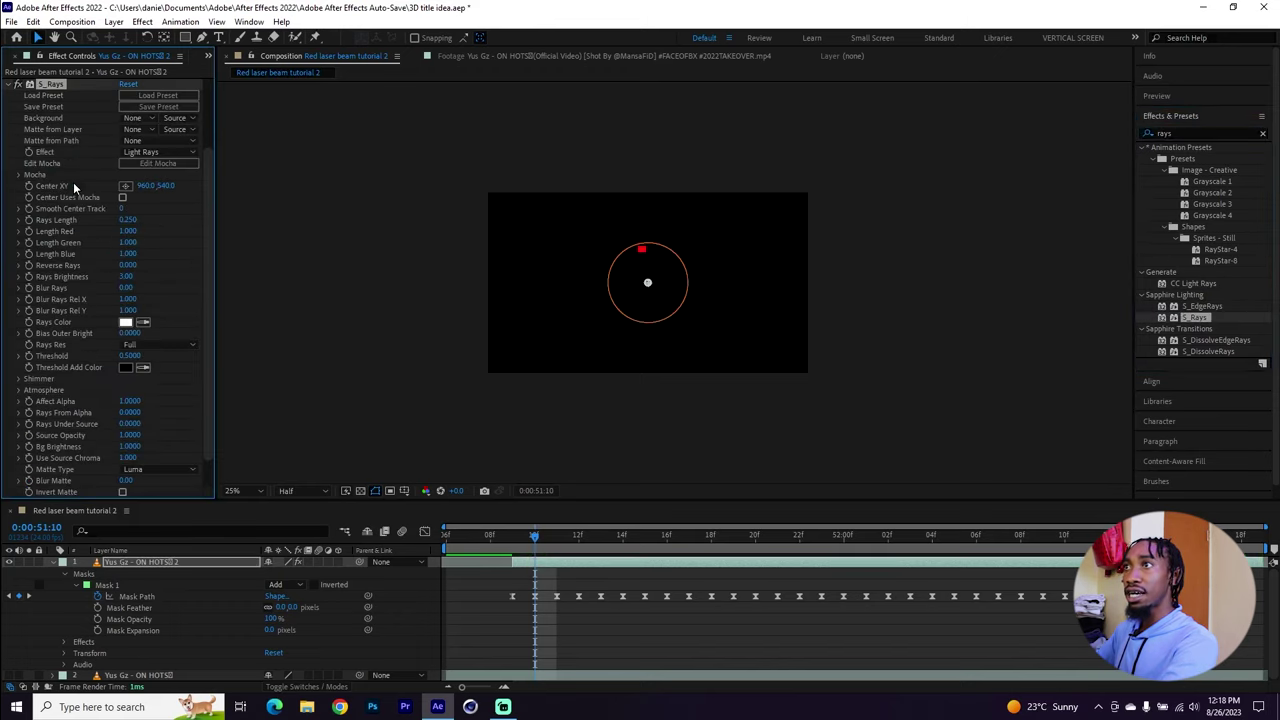
# At 0:00:51:09, raise the S_Rays Rays Brightness to 14.63 and Bias Outer Bright to 0.4626.
pyautogui.click(62, 562)
pyautogui.click(513, 540)
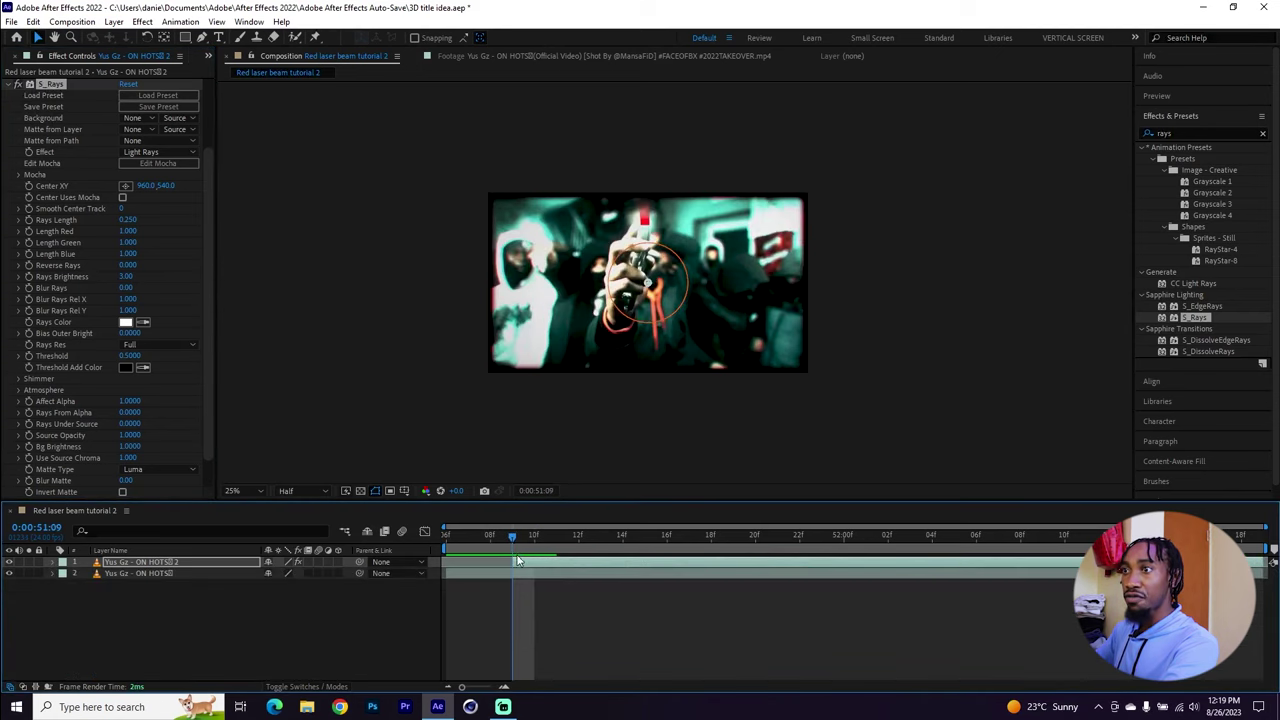
pyautogui.click(18, 277)
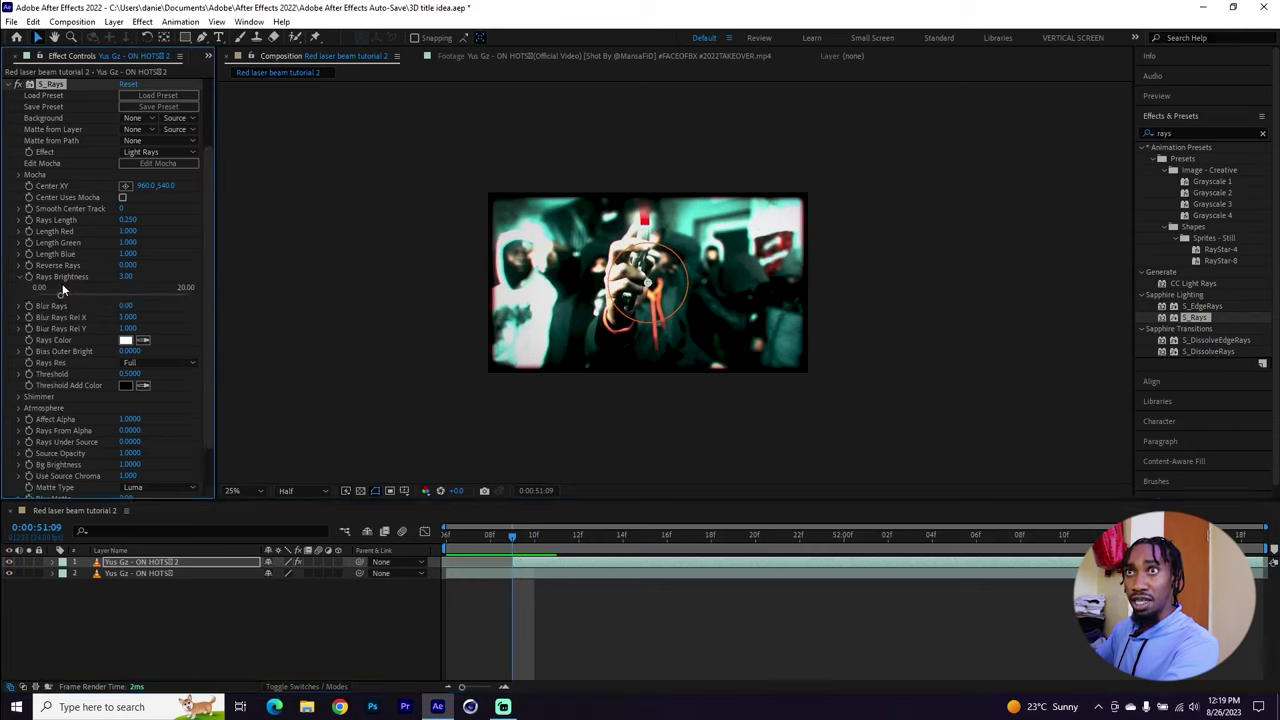
pyautogui.moveTo(67, 297); pyautogui.dragTo(141, 296)
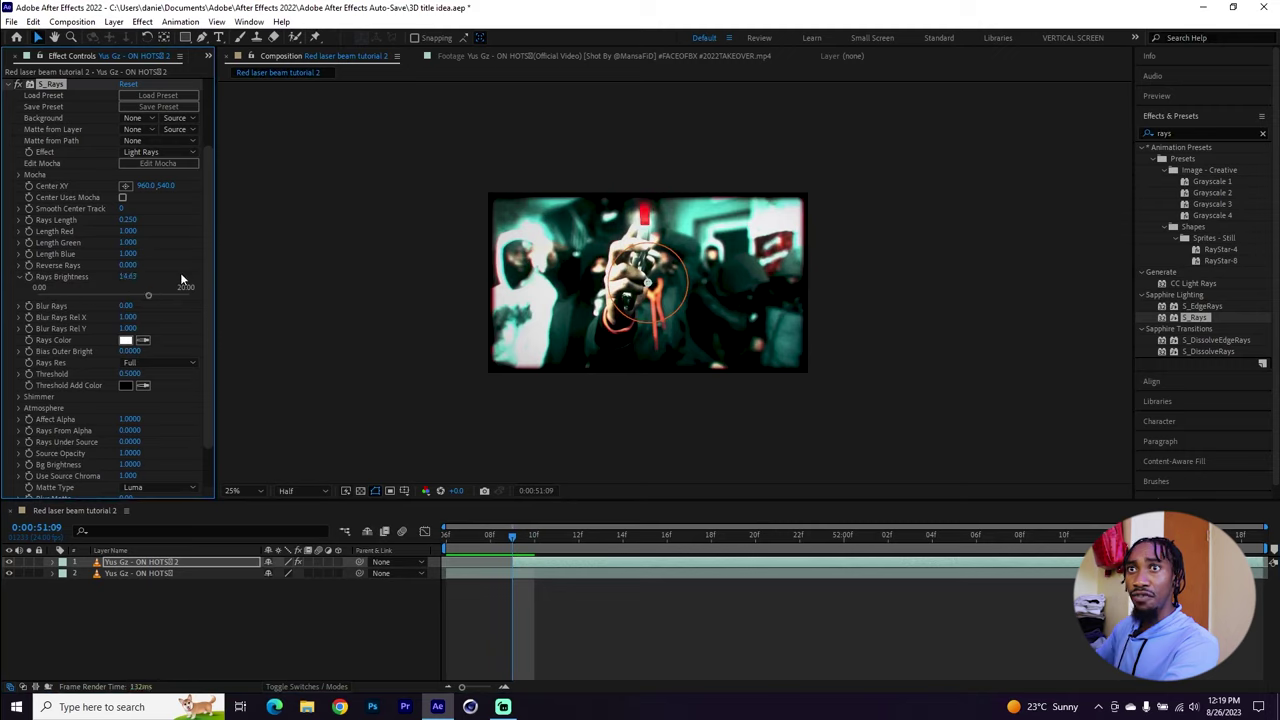
pyautogui.click(20, 353)
pyautogui.moveTo(39, 371); pyautogui.dragTo(107, 370)
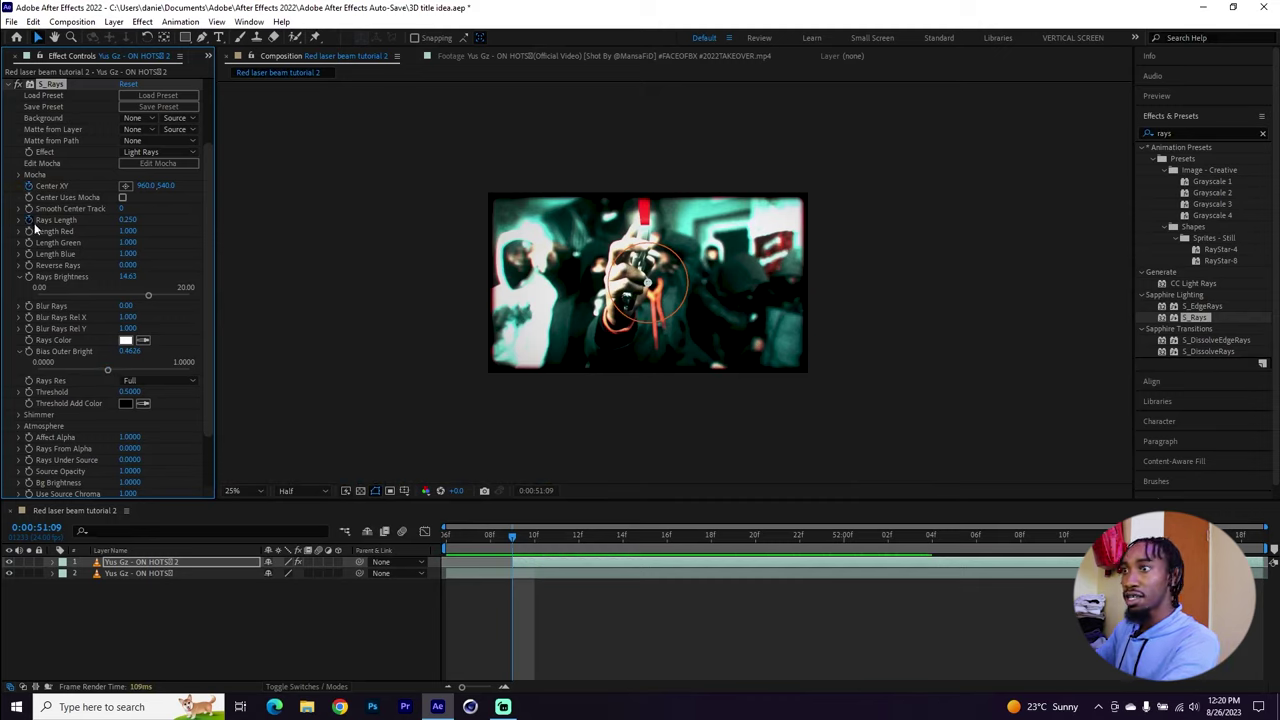
# At 0:00:51:09, keyframe Rays Length at 0.850 and Center XY at 912, 452, with the preview resolution set to Quarter.
pyautogui.press('u')
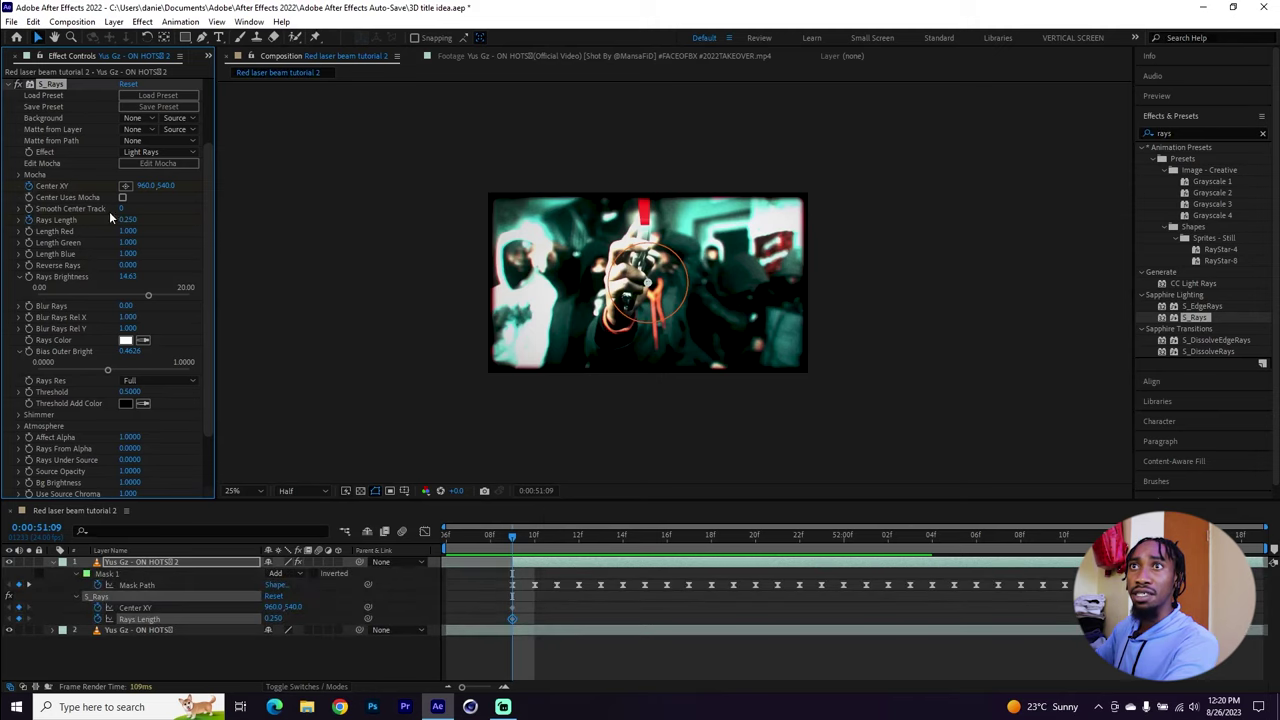
pyautogui.moveTo(127, 219); pyautogui.dragTo(167, 222)
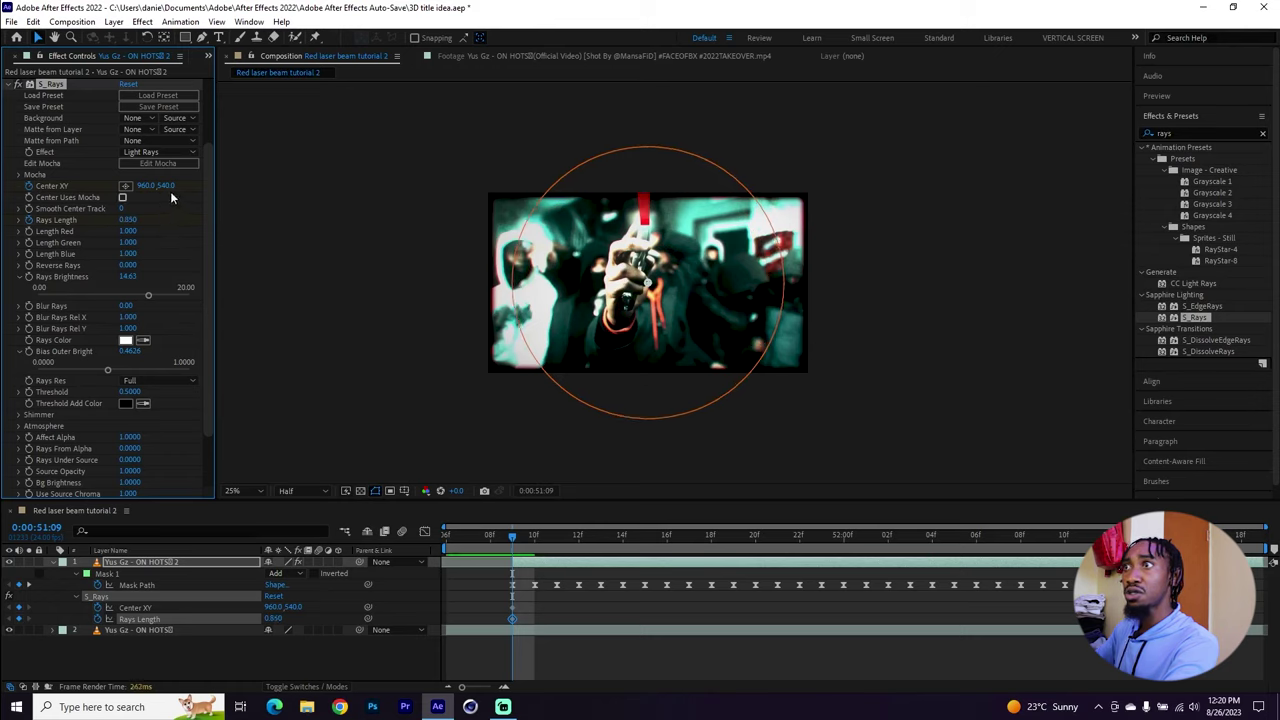
pyautogui.moveTo(650, 285)
pyautogui.mouseDown()
pyautogui.moveTo(648, 313)
pyautogui.moveTo(640, 272)
pyautogui.mouseUp()
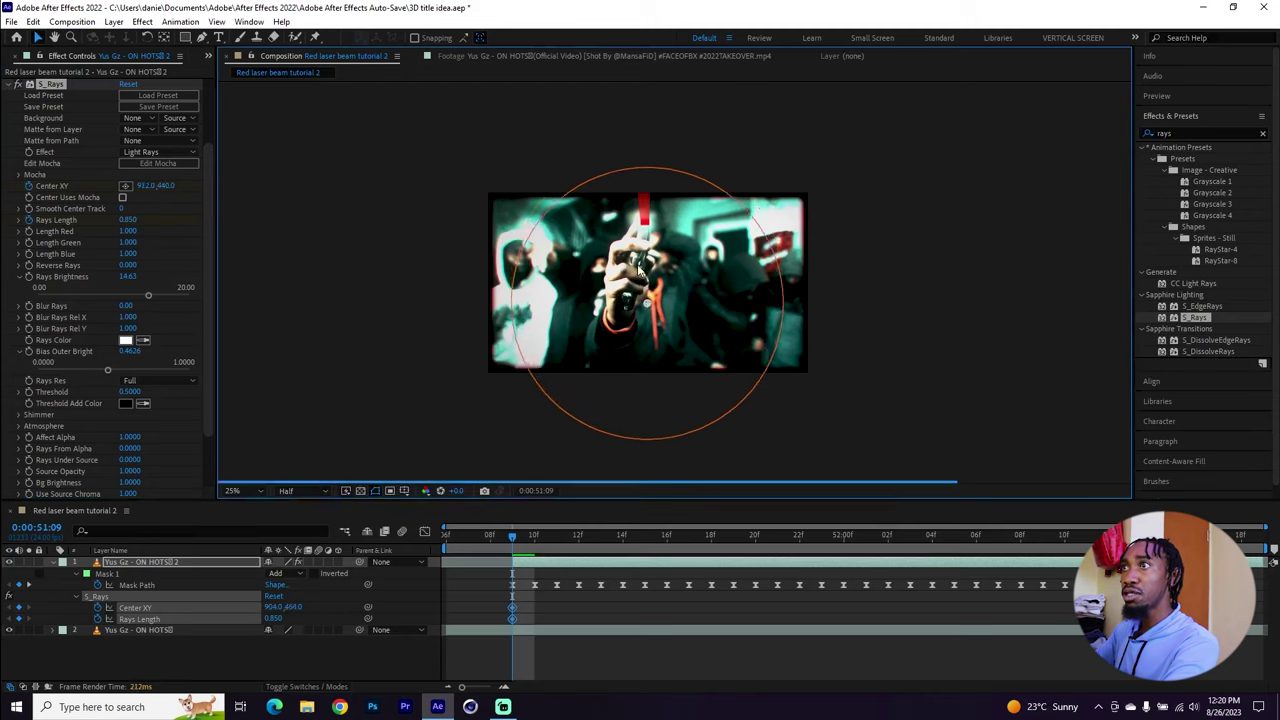
pyautogui.click(312, 489)
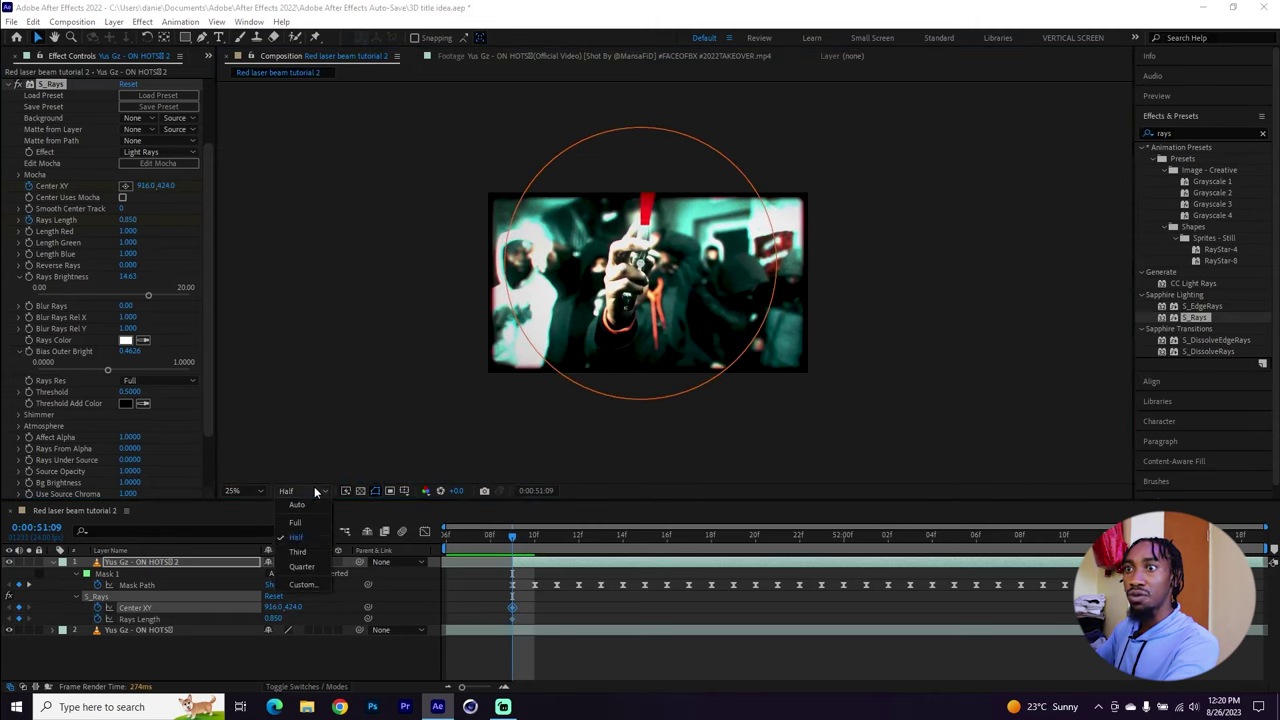
pyautogui.click(302, 567)
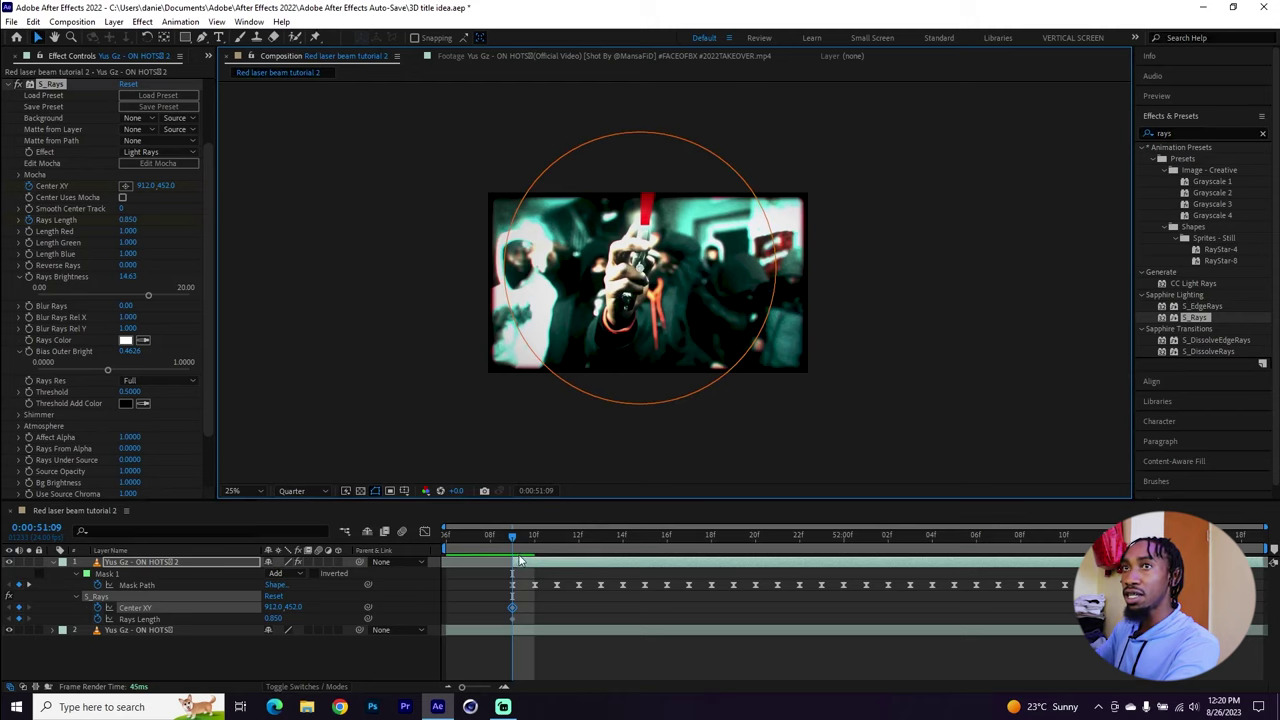
# At 0:00:51:11, keyframe the S_Rays Center XY at 876, 420 and Rays Length at 0.650.
pyautogui.moveTo(521, 549); pyautogui.dragTo(553, 547)
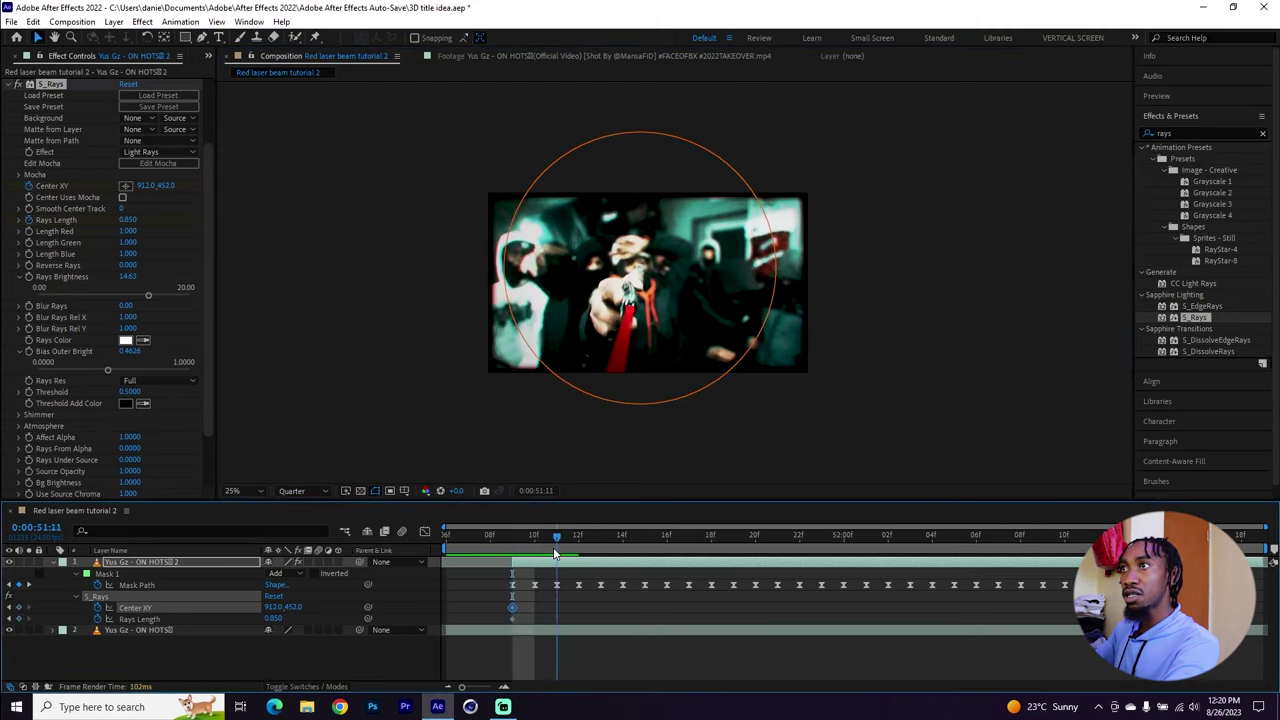
pyautogui.moveTo(639, 270); pyautogui.dragTo(633, 261)
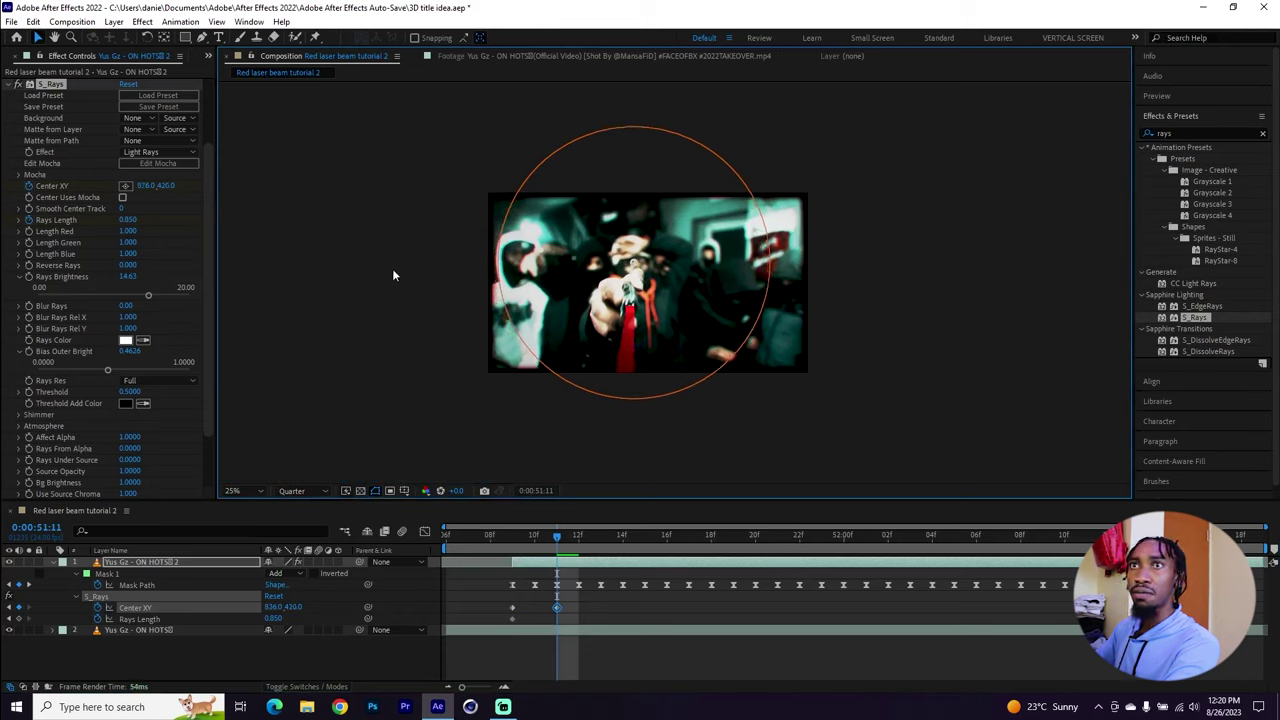
pyautogui.moveTo(131, 222); pyautogui.dragTo(118, 220)
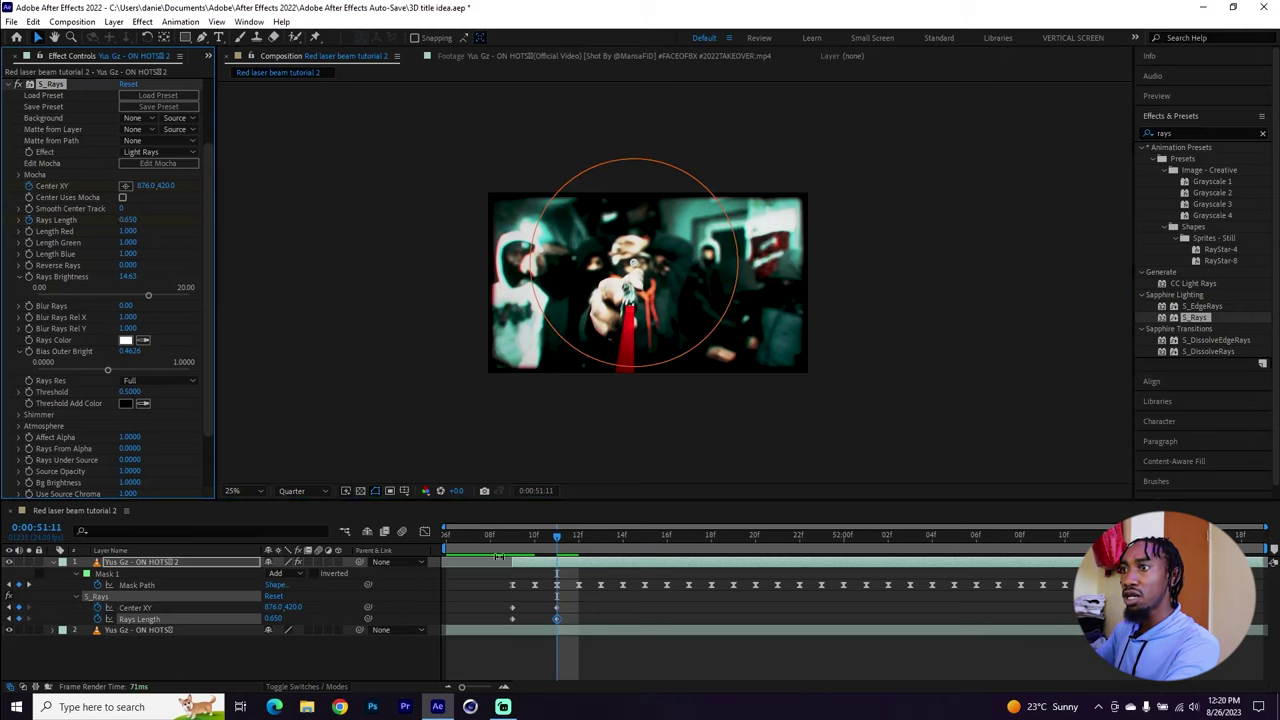
# At 0:00:51:13, keyframe the S_Rays Center XY at 700, 384 and Rays Length at 0.540, and show the layers' blending mode settings.
pyautogui.moveTo(568, 547); pyautogui.dragTo(595, 551)
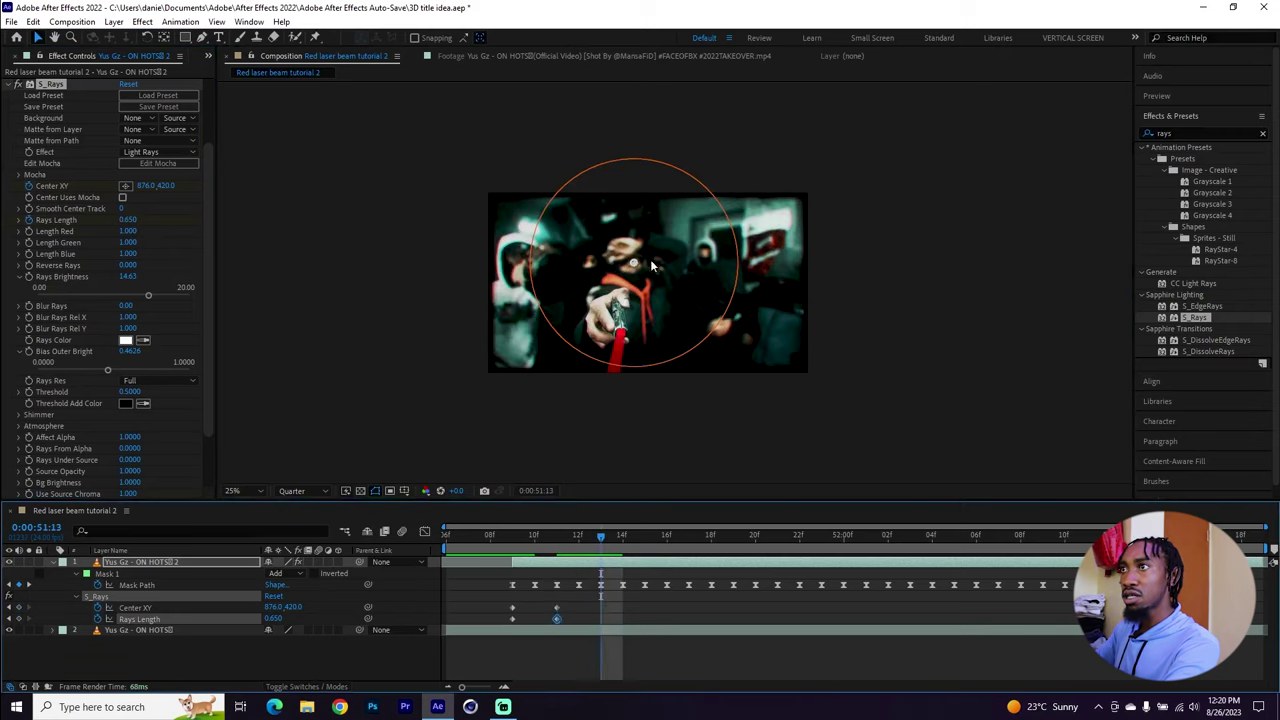
pyautogui.moveTo(634, 267); pyautogui.dragTo(605, 257)
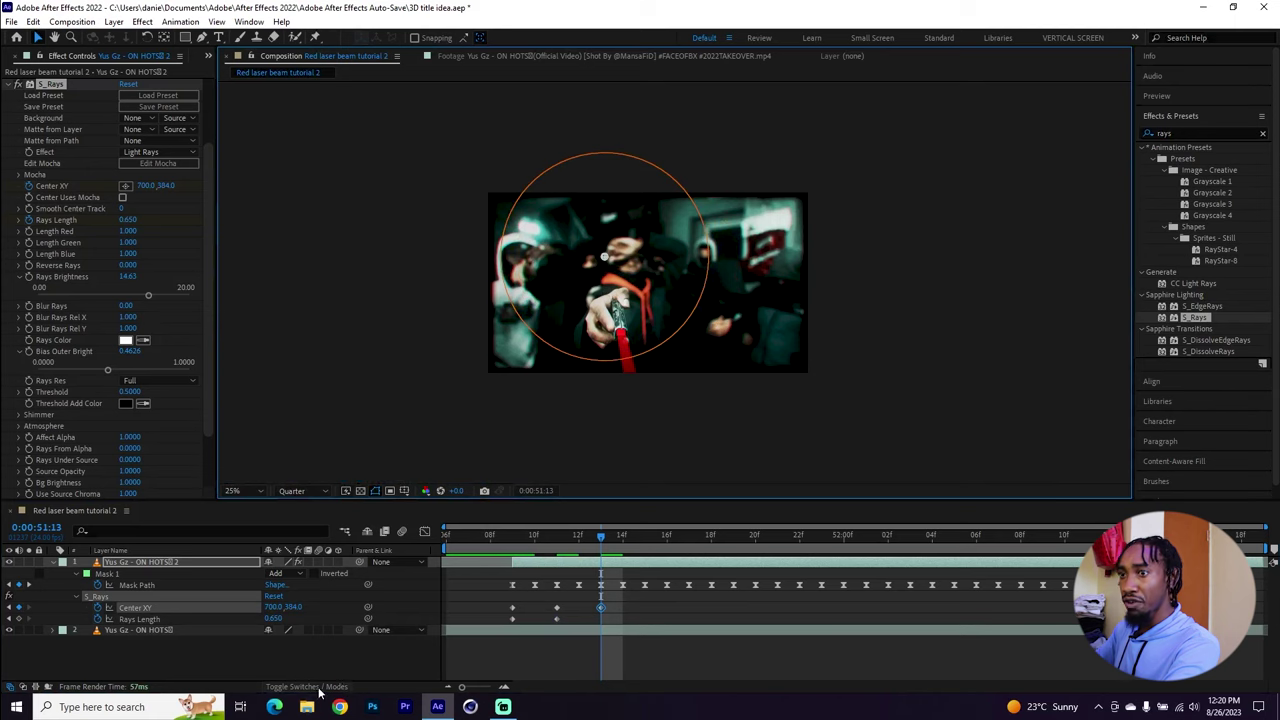
pyautogui.click(310, 686)
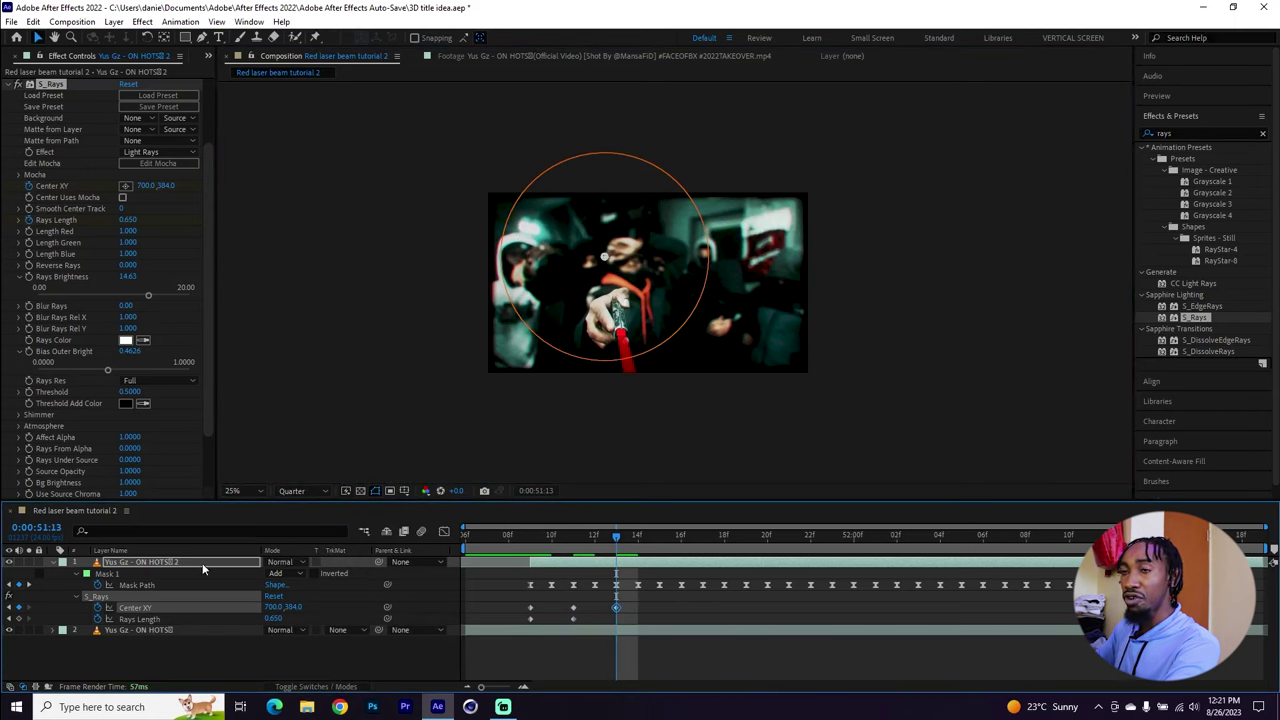
pyautogui.click(233, 562)
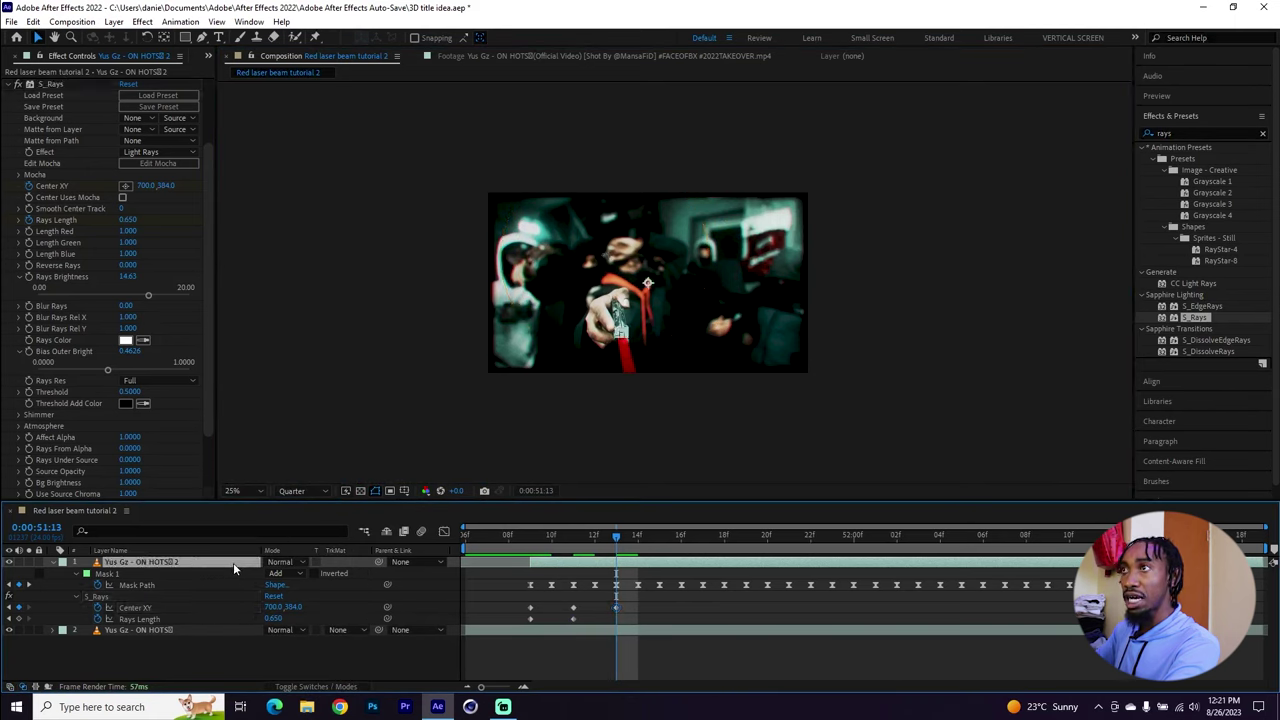
pyautogui.click(636, 545)
pyautogui.moveTo(636, 547); pyautogui.dragTo(617, 547)
pyautogui.moveTo(274, 618)
pyautogui.mouseDown()
pyautogui.moveTo(254, 620)
pyautogui.moveTo(280, 626)
pyautogui.mouseUp()
# Keyframe the rays' Center XY at 0:00:51:15, at 604, 48 on 0:00:51:17, and at 884, 48 on 0:00:51:19.
pyautogui.moveTo(641, 541); pyautogui.dragTo(657, 541)
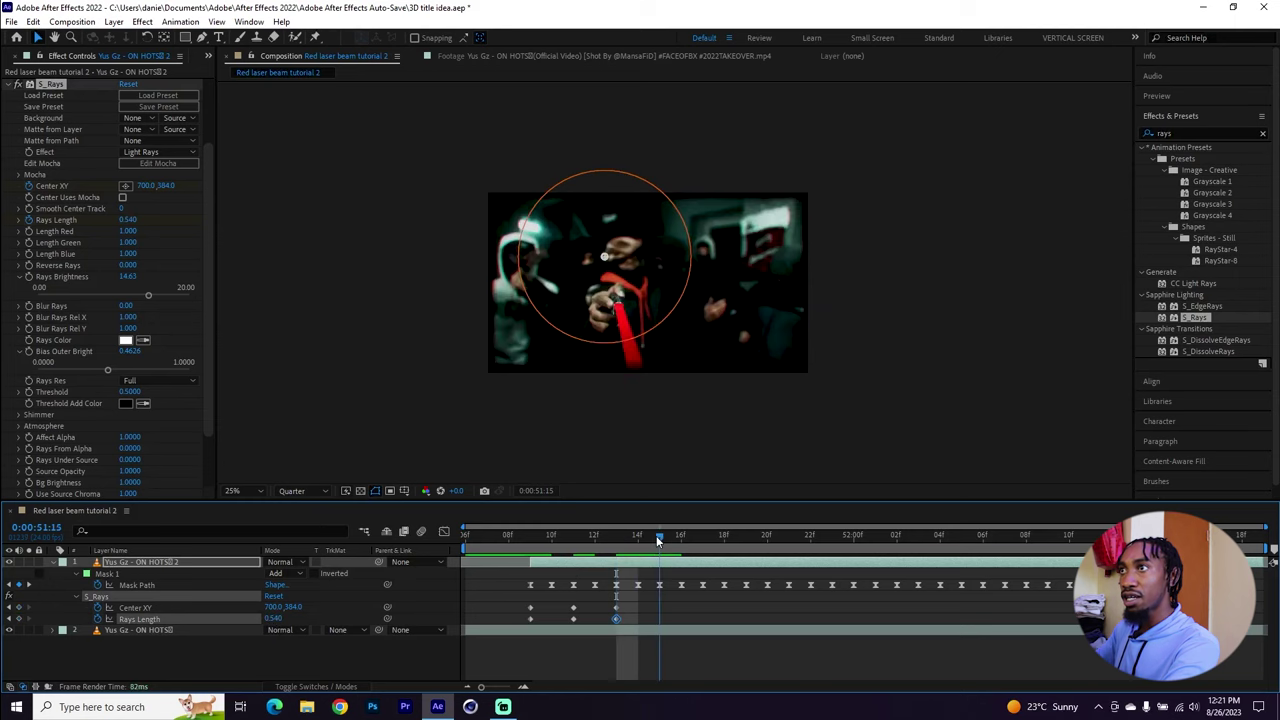
pyautogui.click(598, 254)
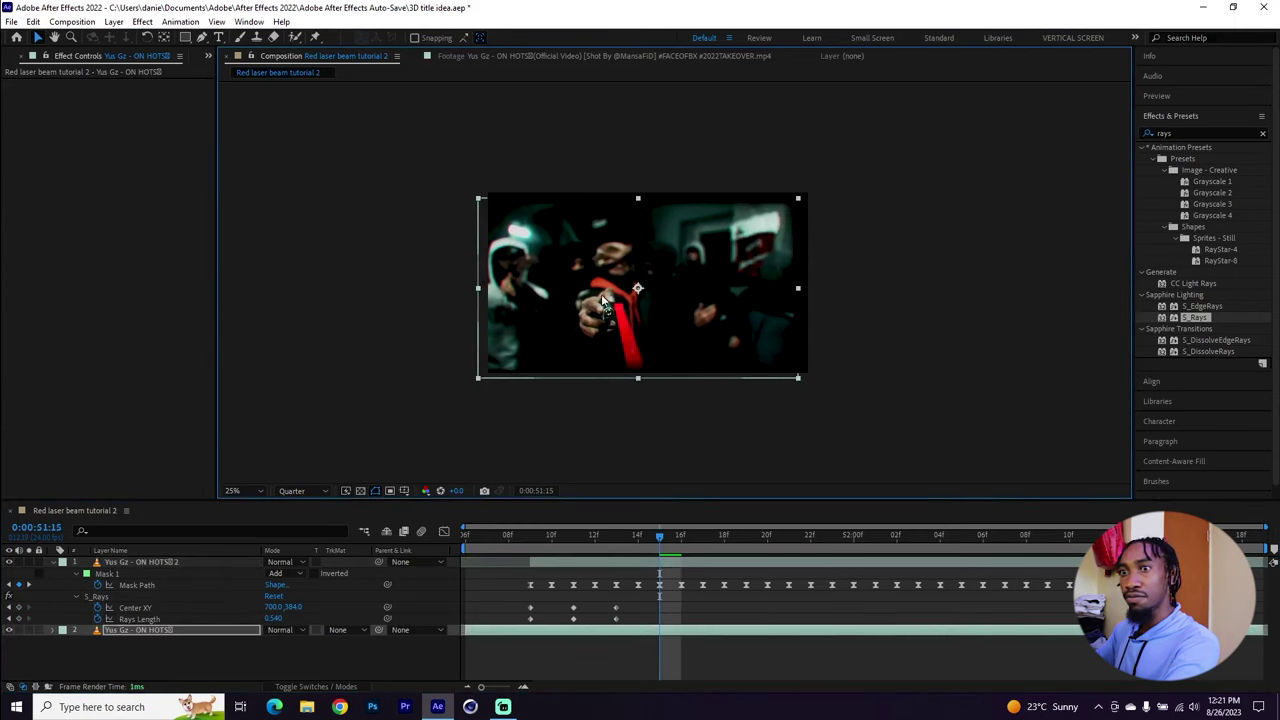
pyautogui.click(543, 342)
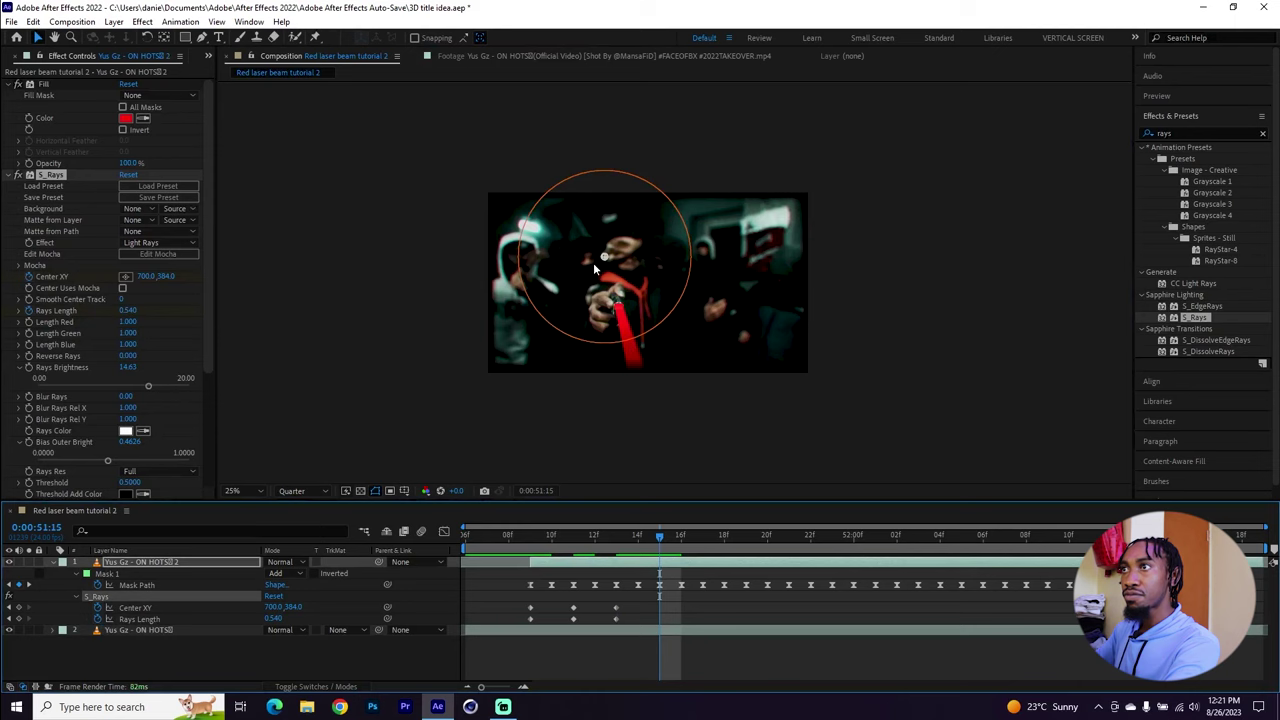
pyautogui.moveTo(603, 259); pyautogui.dragTo(586, 198)
pyautogui.press('pagedown')
pyautogui.press('pagedown')
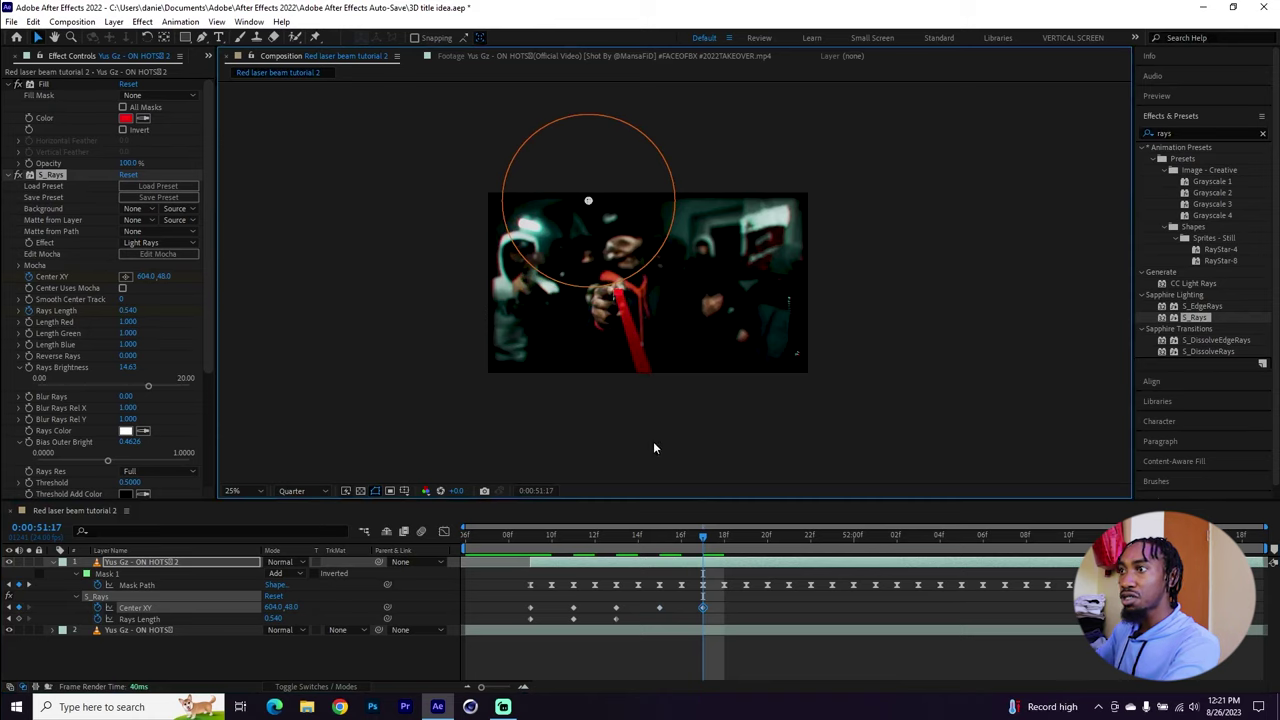
pyautogui.click(748, 552)
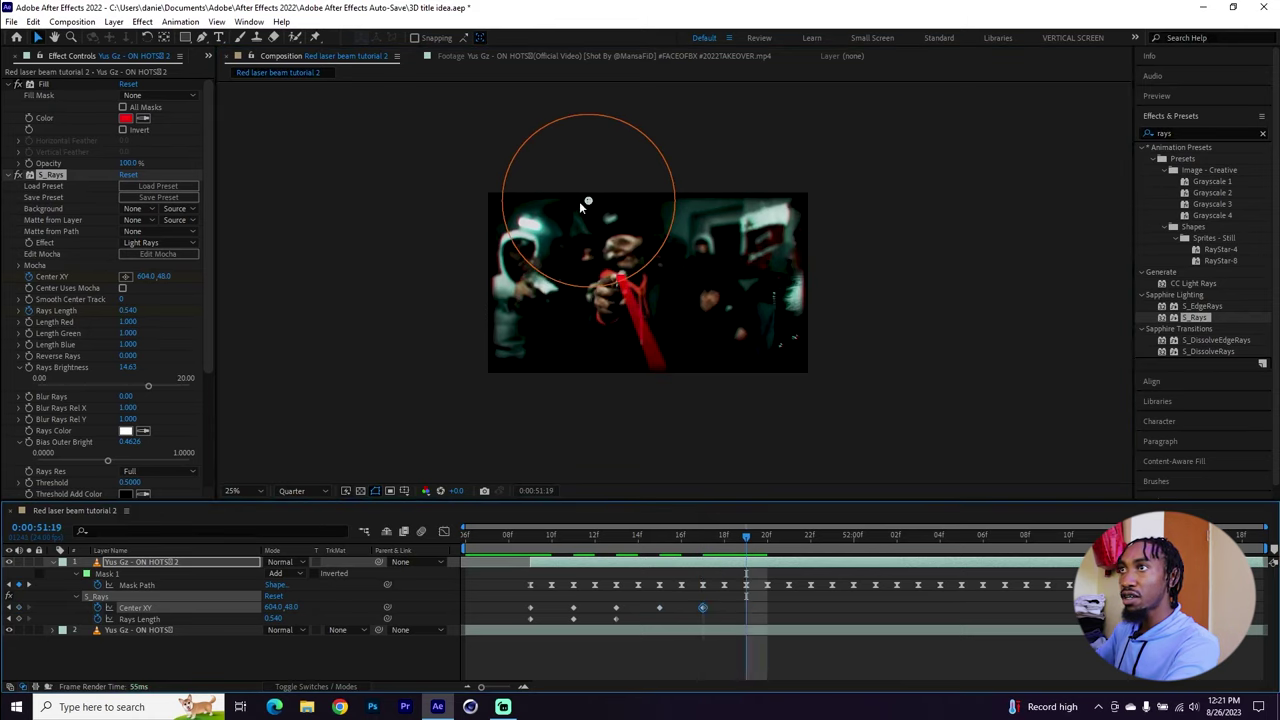
pyautogui.moveTo(600, 204); pyautogui.dragTo(636, 204)
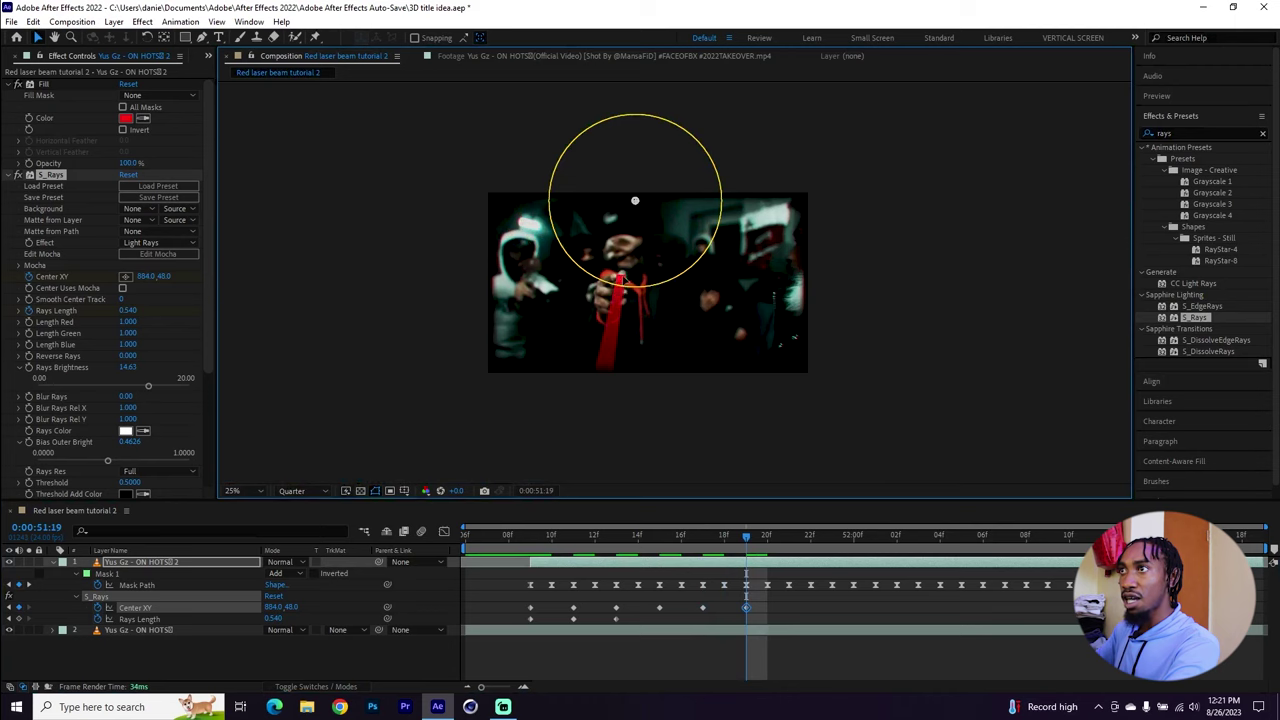
# Set the masked duplicate layer's blending mode to Lighten and deselect the layer.
pyautogui.click(214, 563)
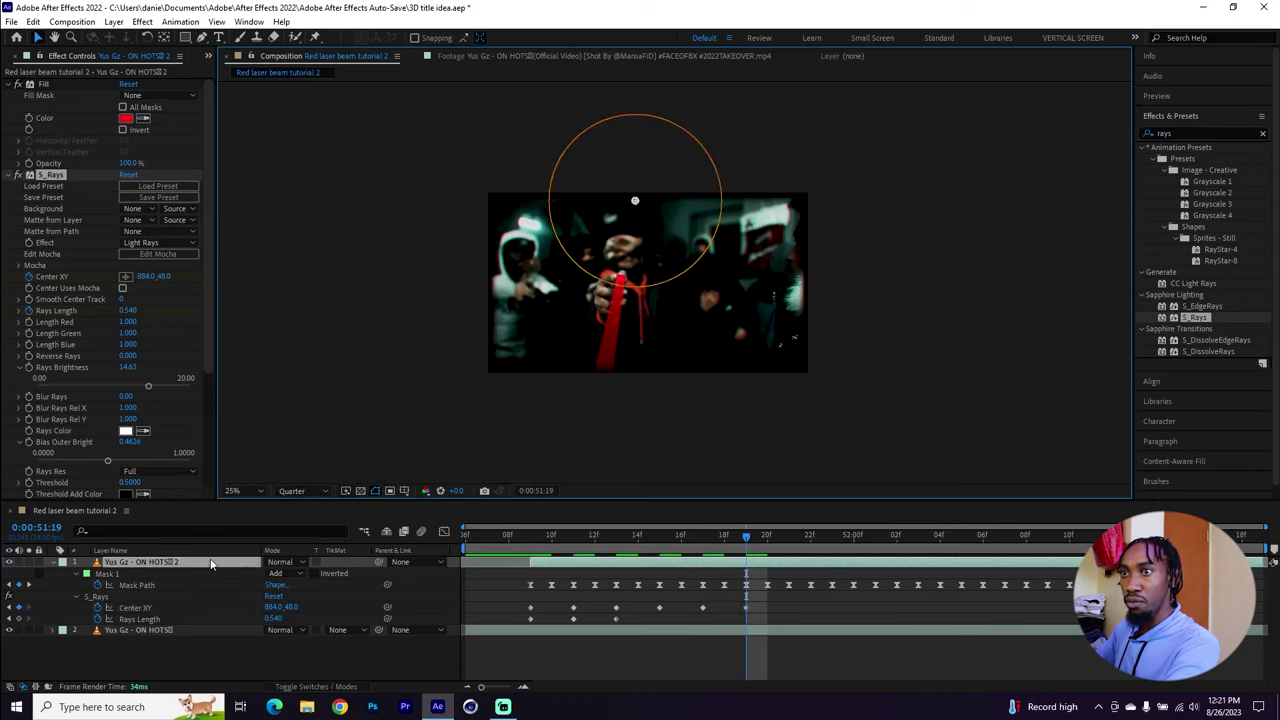
pyautogui.click(286, 566)
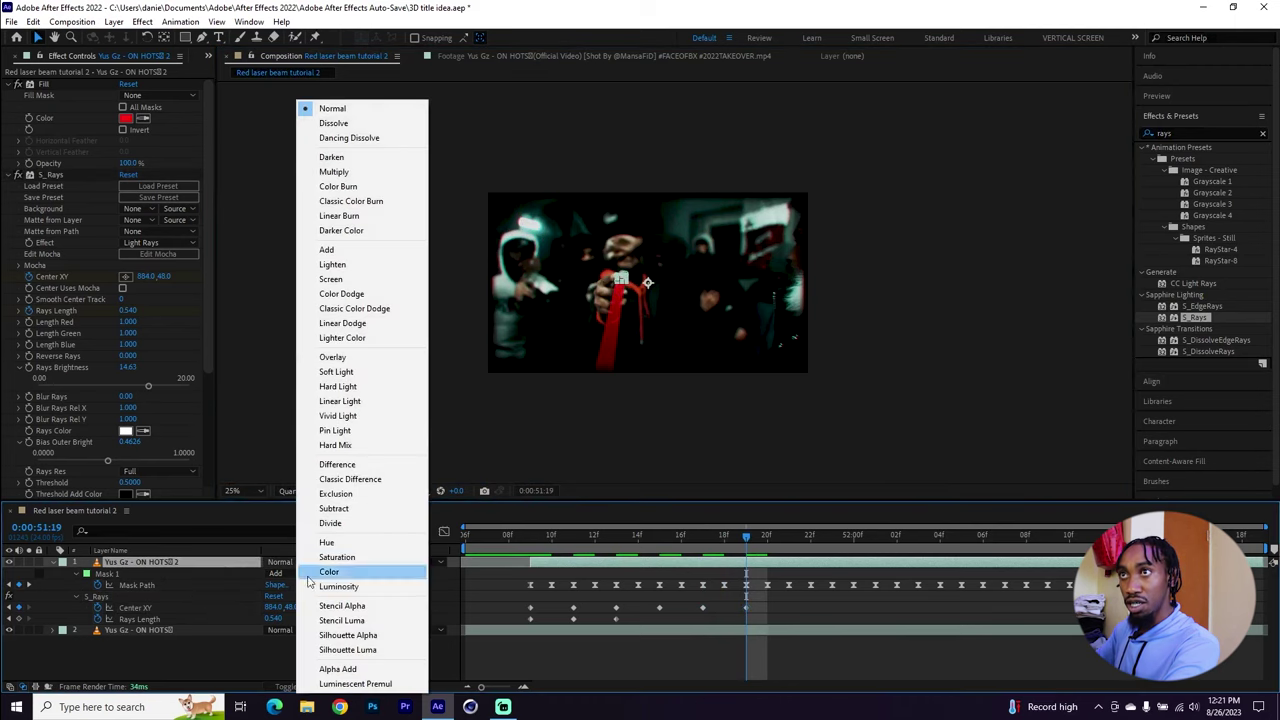
pyautogui.click(367, 266)
pyautogui.click(815, 641)
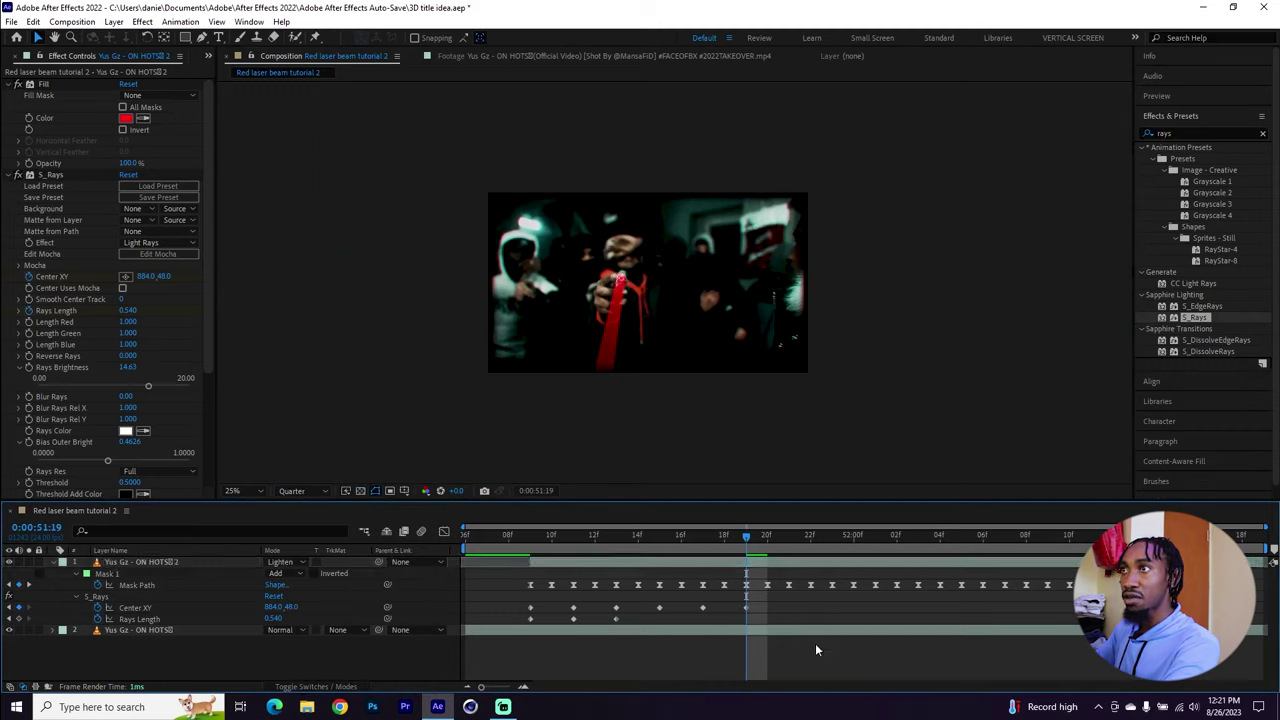
# Select the S_Rays effect and adjust its Center XY keyframe at 0:00:51:19 to 876, 32.
pyautogui.click(634, 358)
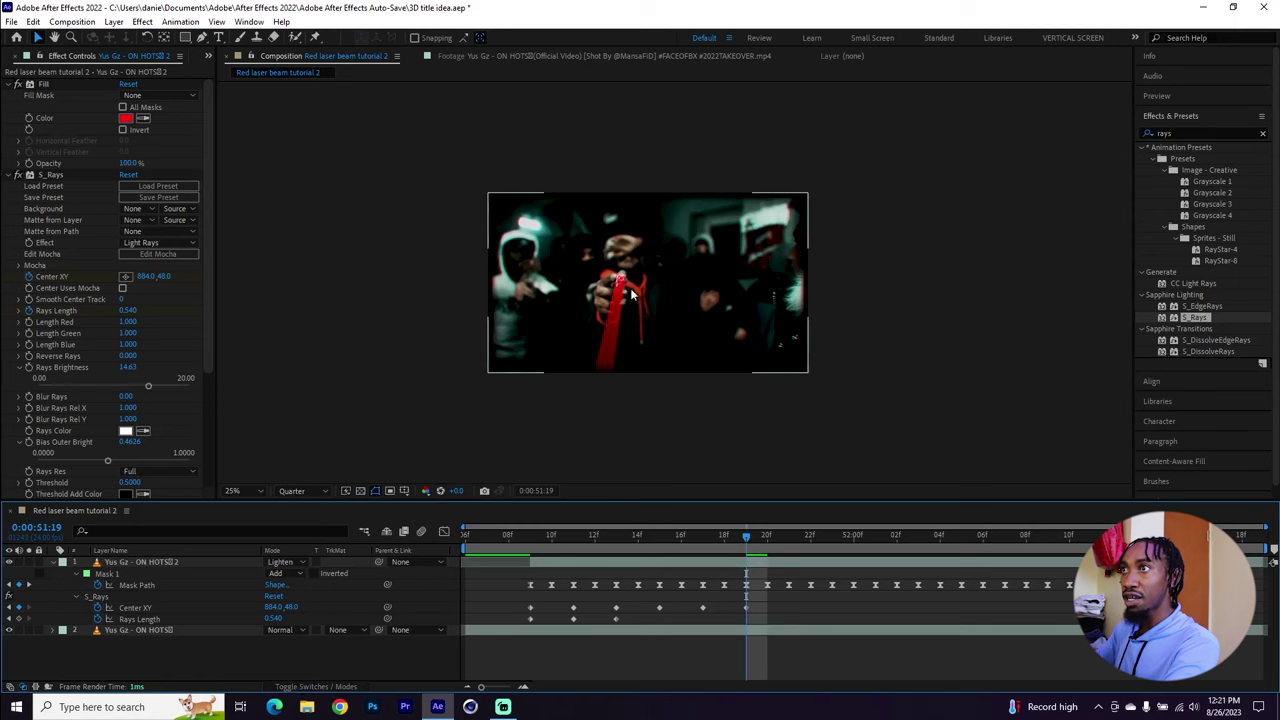
pyautogui.scroll(1, 628, 298)
pyautogui.moveTo(654, 342); pyautogui.dragTo(654, 313)
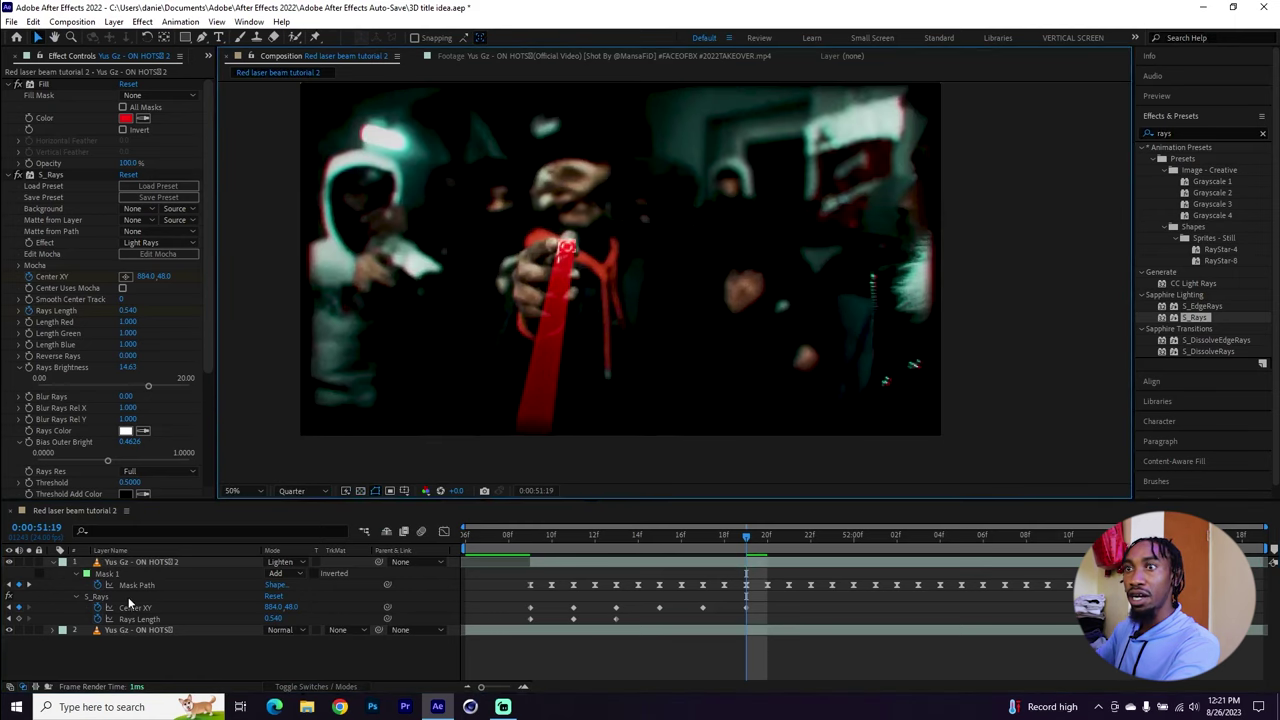
pyautogui.click(514, 272)
pyautogui.scroll(-1, 593, 134)
pyautogui.scroll(1, 620, 170)
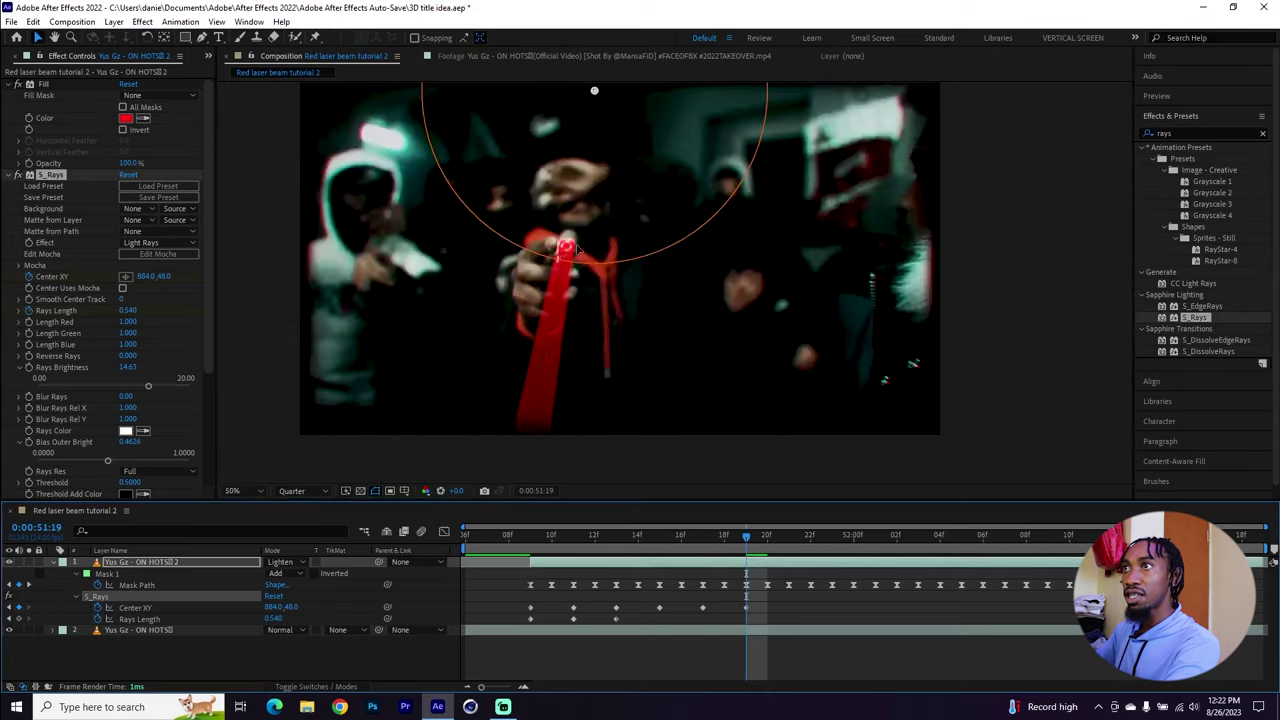
pyautogui.scroll(-1, 632, 180)
pyautogui.moveTo(632, 187); pyautogui.dragTo(633, 183)
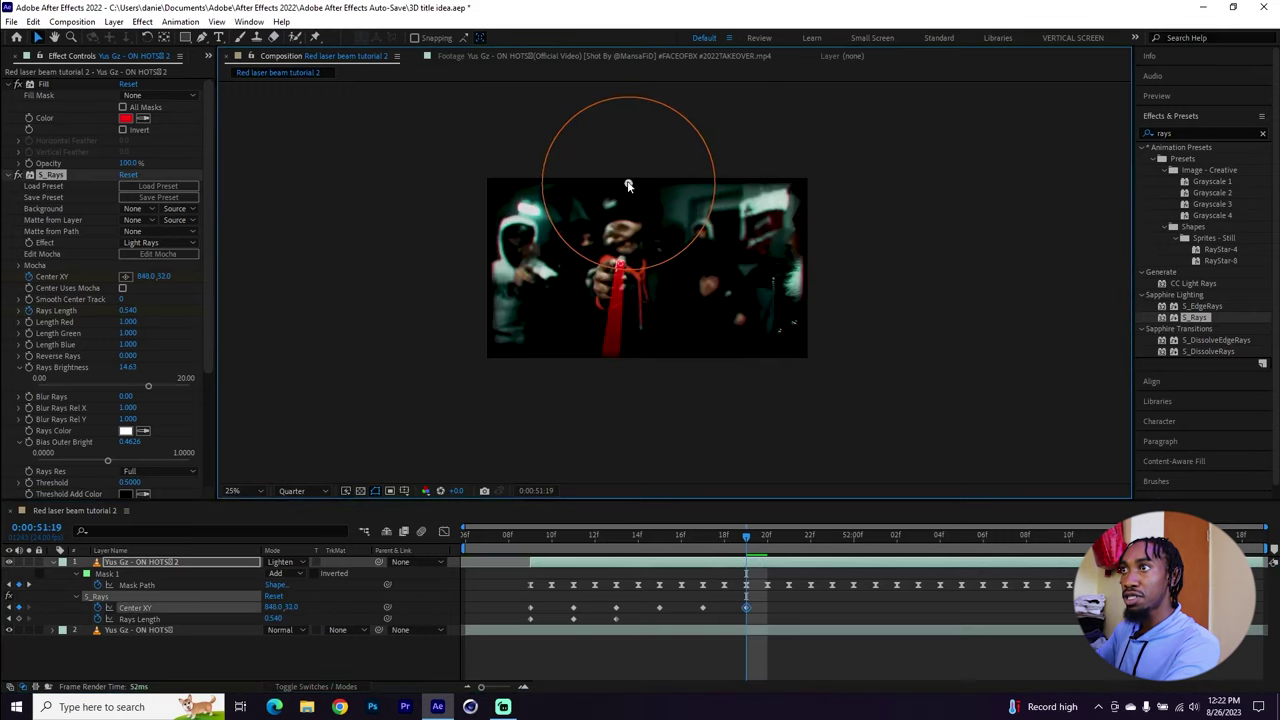
# Keyframe the S_Rays Center XY and a Rays Length of 0.650 at 0:00:51:21, and Center XY at 760, 600 on 0:00:51:23.
pyautogui.moveTo(746, 540); pyautogui.dragTo(789, 540)
pyautogui.moveTo(633, 183); pyautogui.dragTo(669, 162)
pyautogui.moveTo(272, 618); pyautogui.dragTo(283, 618)
pyautogui.moveTo(789, 540); pyautogui.dragTo(832, 540)
pyautogui.moveTo(669, 162); pyautogui.dragTo(614, 276)
# Keyframe the rays' Center XY at 0:00:52:01 and 0:00:52:03 to follow the gun, with Rays Length at 0.750 on the second frame.
pyautogui.moveTo(832, 540); pyautogui.dragTo(875, 540)
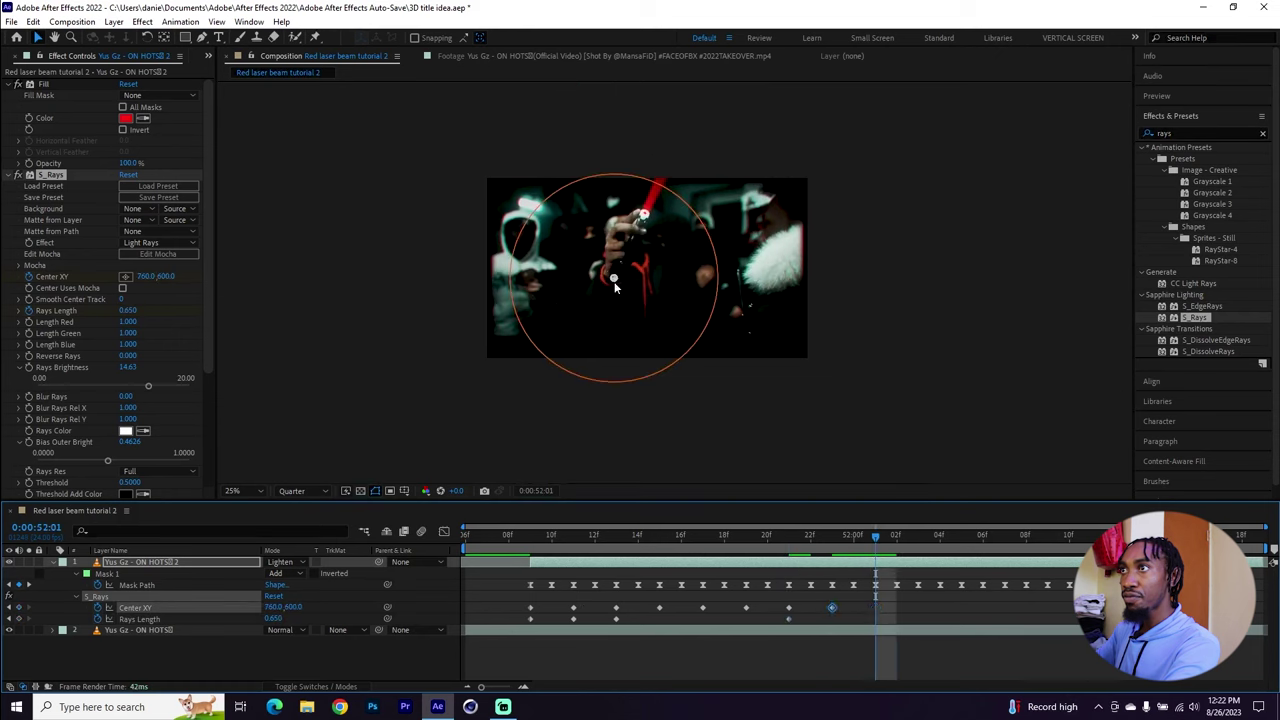
pyautogui.moveTo(614, 276); pyautogui.dragTo(609, 275)
pyautogui.moveTo(875, 540); pyautogui.dragTo(918, 540)
pyautogui.moveTo(609, 275); pyautogui.dragTo(622, 272)
pyautogui.moveTo(272, 618); pyautogui.dragTo(282, 618)
# Keyframe the rays' Center XY at 916, 428 on 0:00:52:05 and reposition it at 0:00:52:07 to match the gun's aim.
pyautogui.moveTo(918, 540); pyautogui.dragTo(957, 546)
pyautogui.moveTo(622, 272)
pyautogui.mouseDown()
pyautogui.moveTo(658, 254)
pyautogui.moveTo(626, 255)
pyautogui.moveTo(637, 254)
pyautogui.mouseUp()
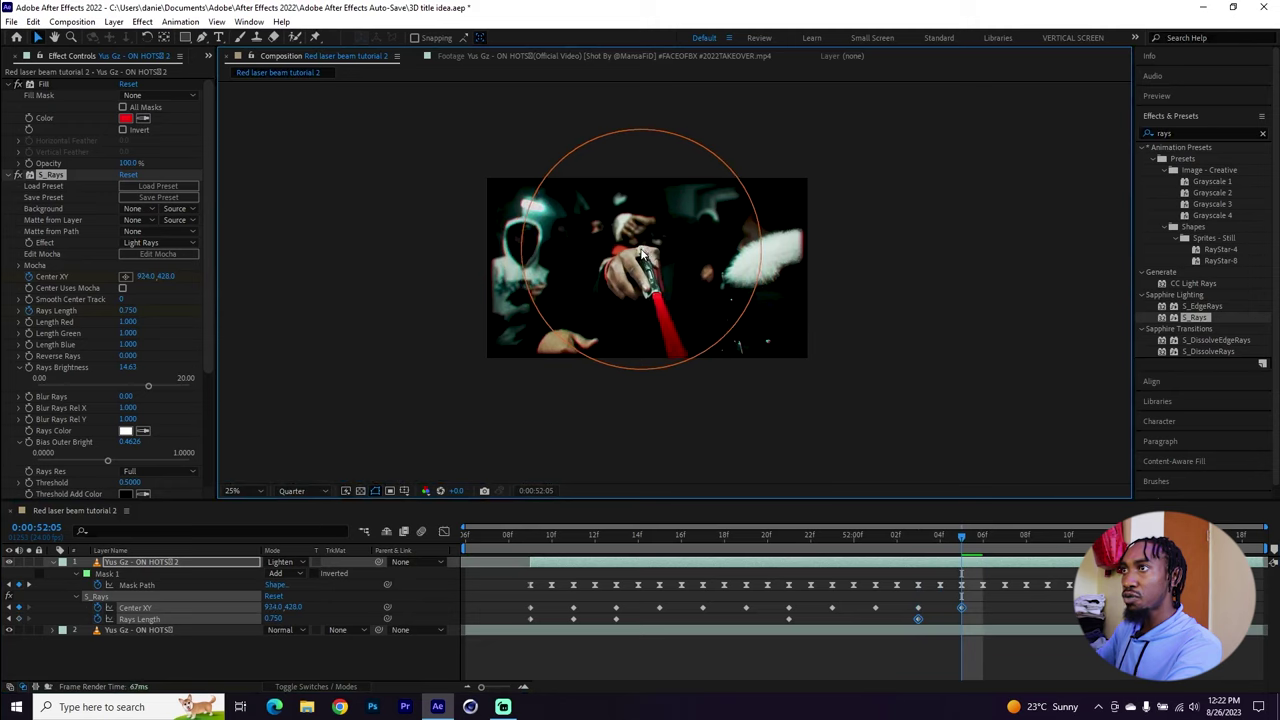
pyautogui.moveTo(979, 550); pyautogui.dragTo(1005, 550)
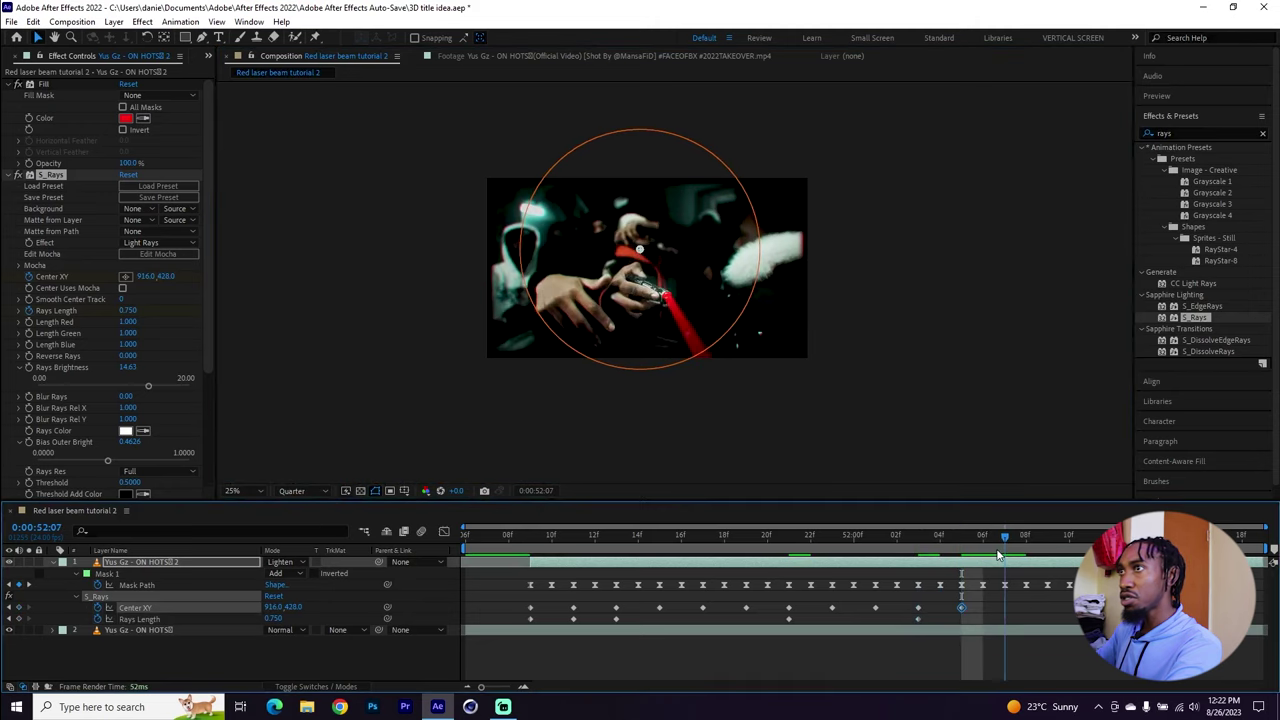
pyautogui.moveTo(640, 250); pyautogui.dragTo(598, 319)
# Continue keyframing the rays' Center XY about every two frames from 0:00:52:09, reaching 676, 816 at 0:00:52:18.
pyautogui.click(1047, 538)
pyautogui.click(1090, 538)
pyautogui.click(1133, 538)
pyautogui.click(1176, 538)
pyautogui.press('pagedown')
pyautogui.press('pagedown')
pyautogui.press('pagedown')
# Apply Easy Ease to all of the S_Rays Center XY and Rays Length keyframes.
pyautogui.moveTo(512, 601); pyautogui.dragTo(1248, 608)
pyautogui.moveTo(1100, 612); pyautogui.dragTo(1100, 612)
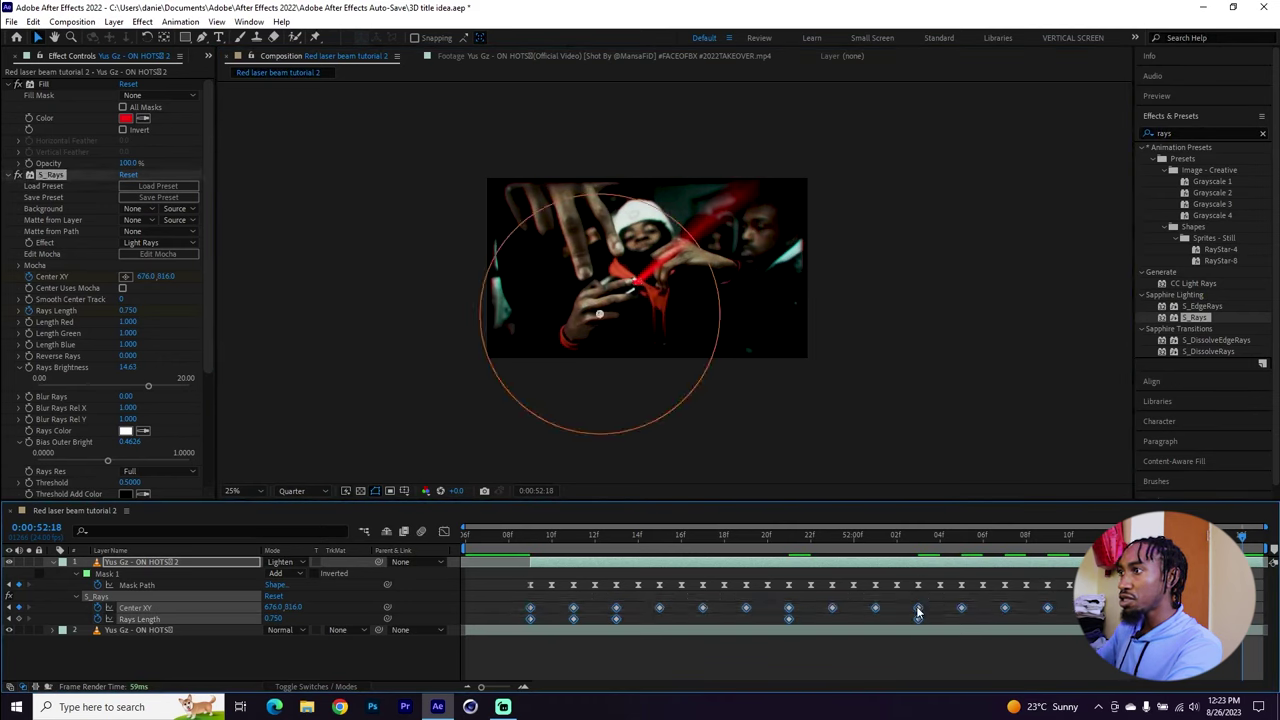
pyautogui.rightClick(918, 610)
pyautogui.moveTo(975, 608)
pyautogui.click(736, 515)
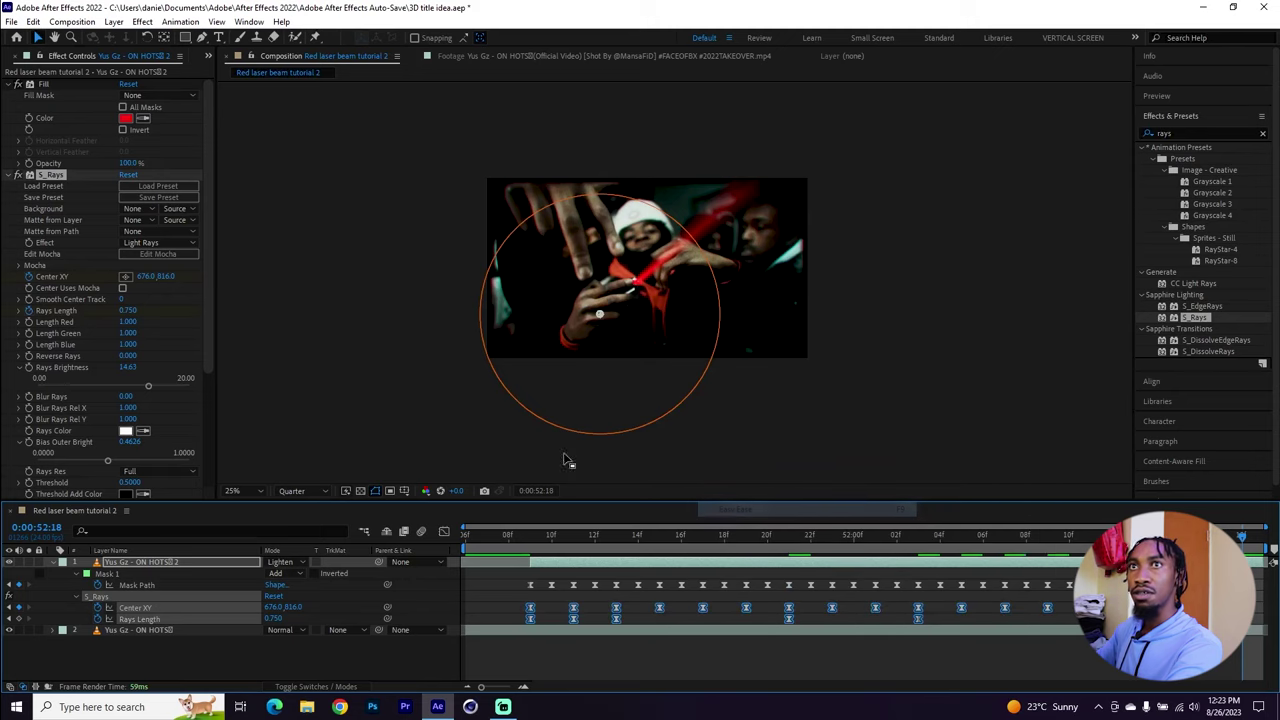
# At 0:00:51:19, set the S_Rays Rays Brightness to 14.56 and Bias Outer Bright to 0.5154.
pyautogui.moveTo(724, 547)
pyautogui.mouseDown()
pyautogui.moveTo(766, 551)
pyautogui.moveTo(747, 552)
pyautogui.mouseUp()
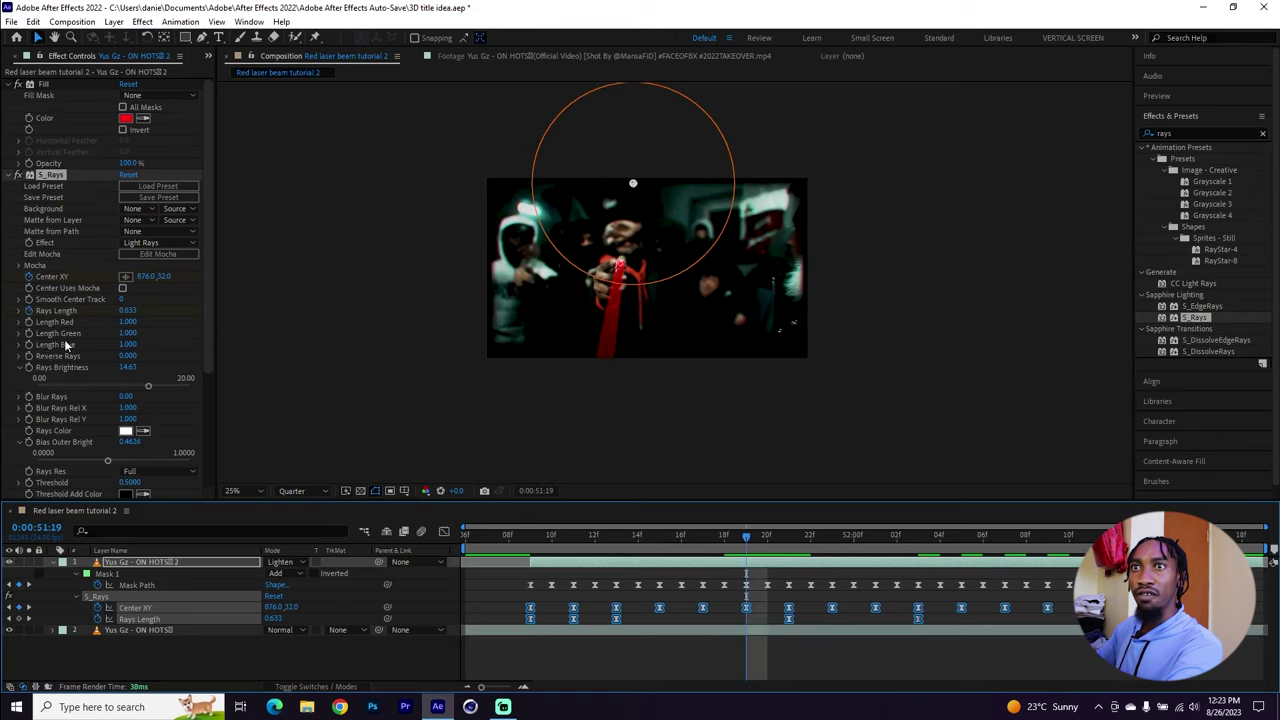
pyautogui.moveTo(146, 390)
pyautogui.mouseDown()
pyautogui.moveTo(124, 388)
pyautogui.moveTo(146, 390)
pyautogui.mouseUp()
pyautogui.scroll(-2, 62, 430)
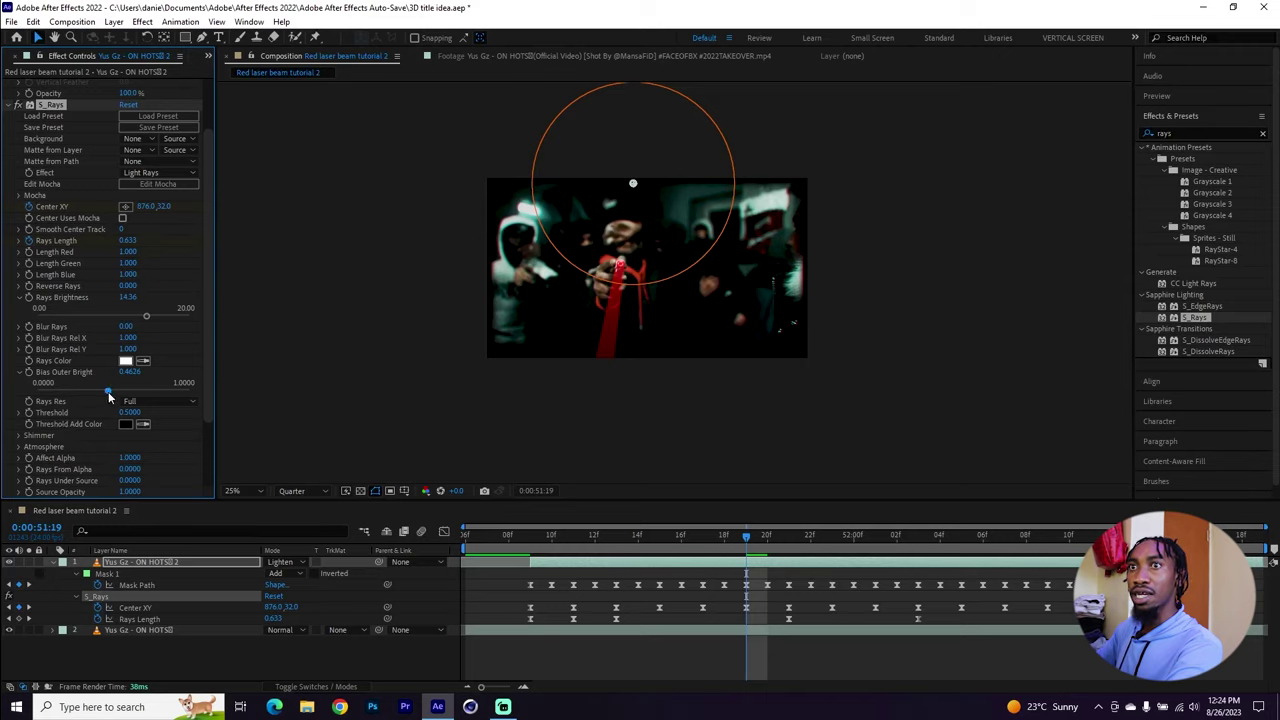
pyautogui.moveTo(107, 395)
pyautogui.mouseDown()
pyautogui.moveTo(86, 395)
pyautogui.moveTo(119, 396)
pyautogui.mouseUp()
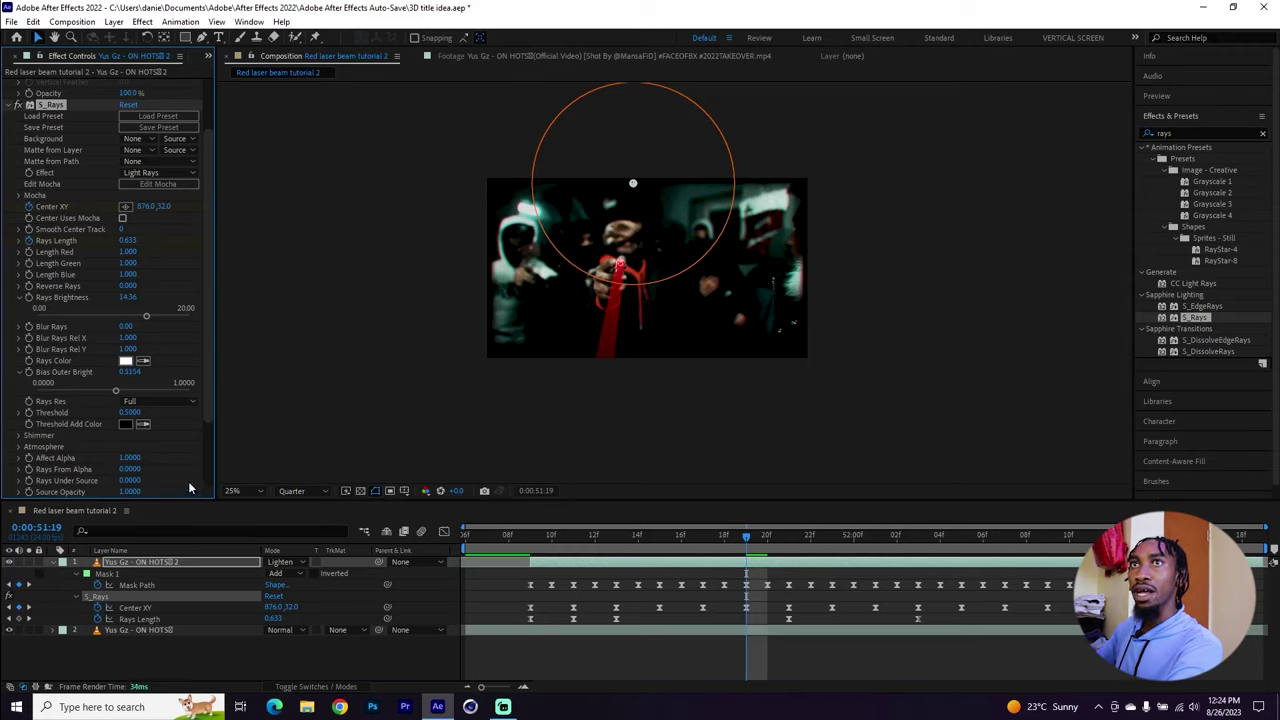
# Find the Deep Glow effect, add it below S_Rays on the beam layer, and set its Exposure to 1.17.
pyautogui.click(14, 105)
pyautogui.click(1160, 133)
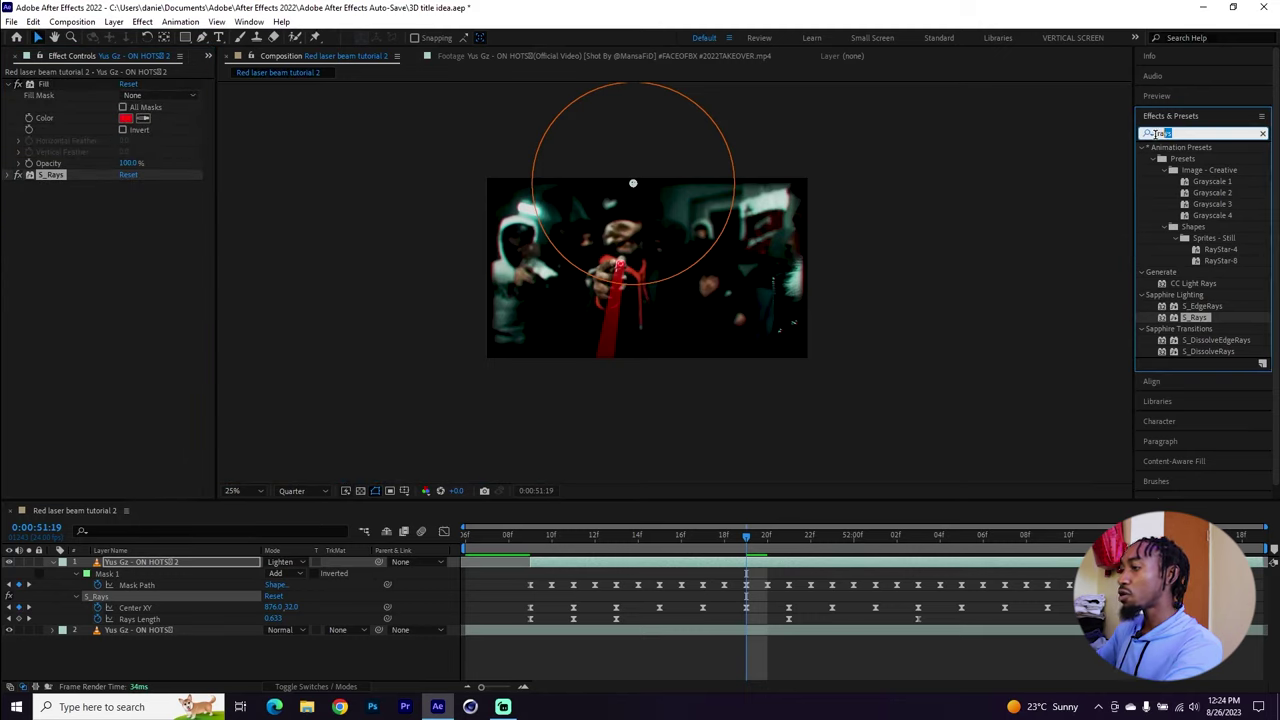
pyautogui.write('deep glo')
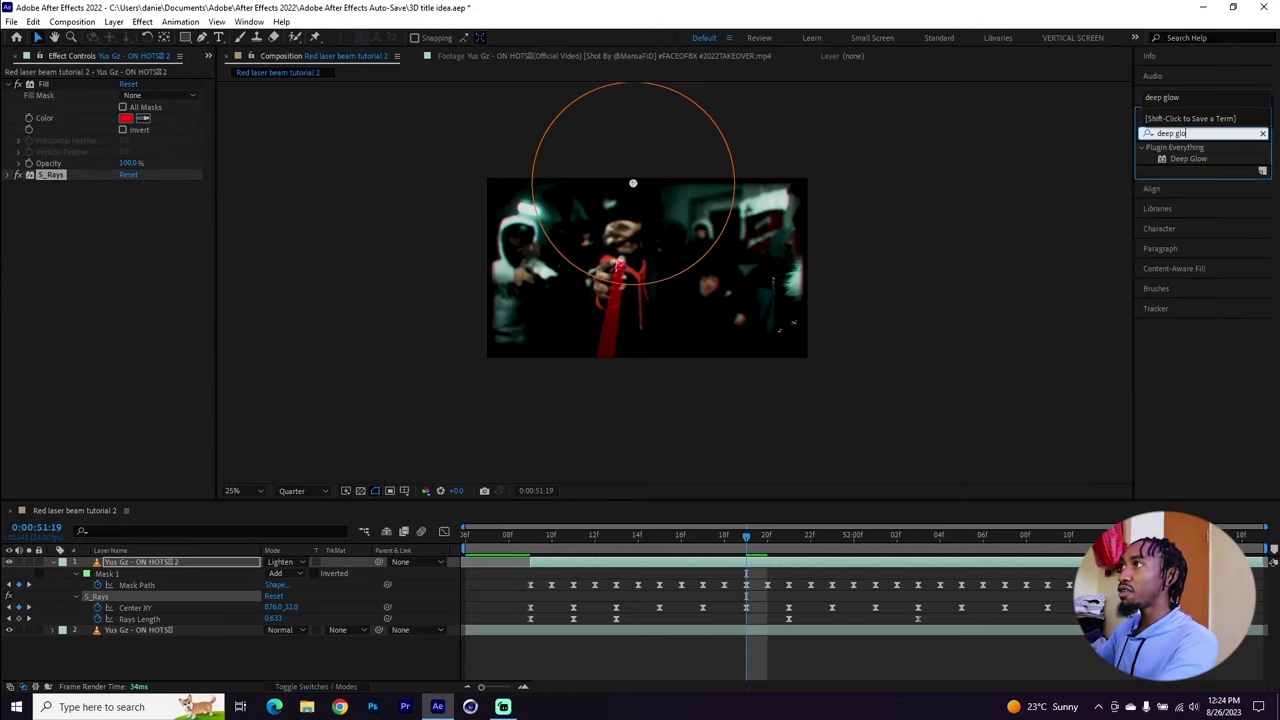
pyautogui.moveTo(1188, 168); pyautogui.dragTo(76, 215)
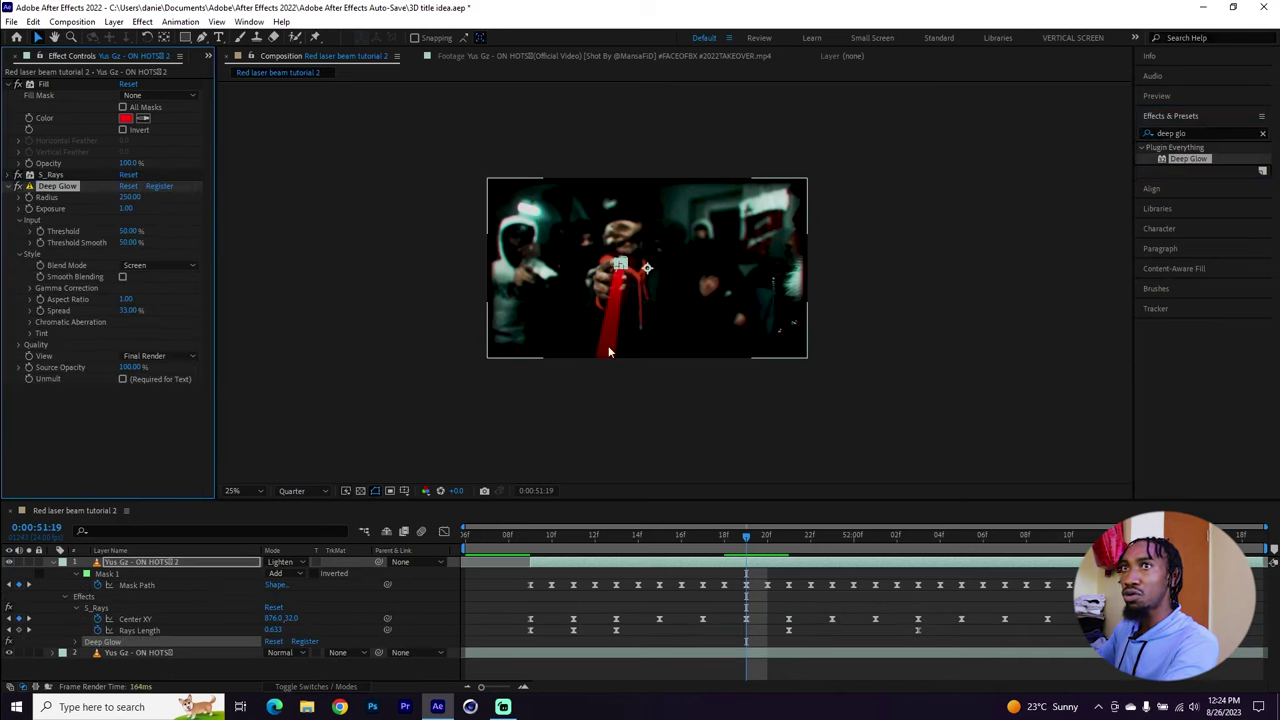
pyautogui.click(686, 407)
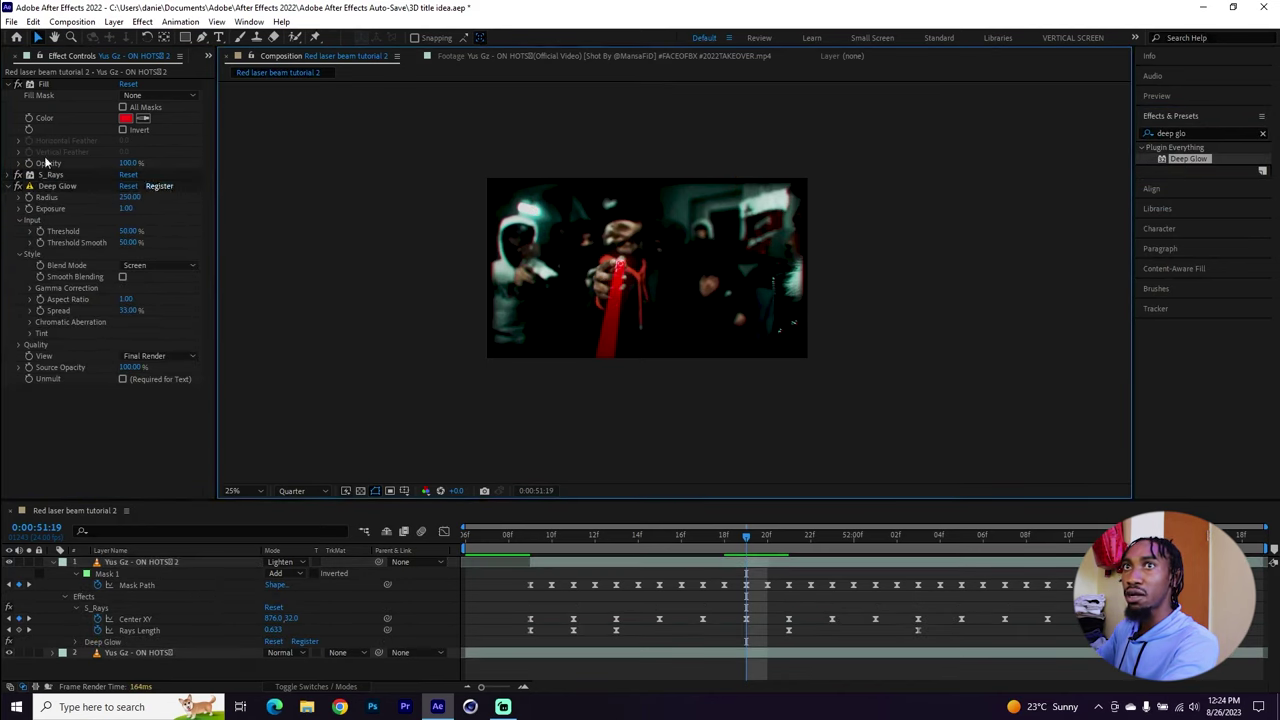
pyautogui.click(21, 209)
pyautogui.moveTo(66, 229); pyautogui.dragTo(72, 232)
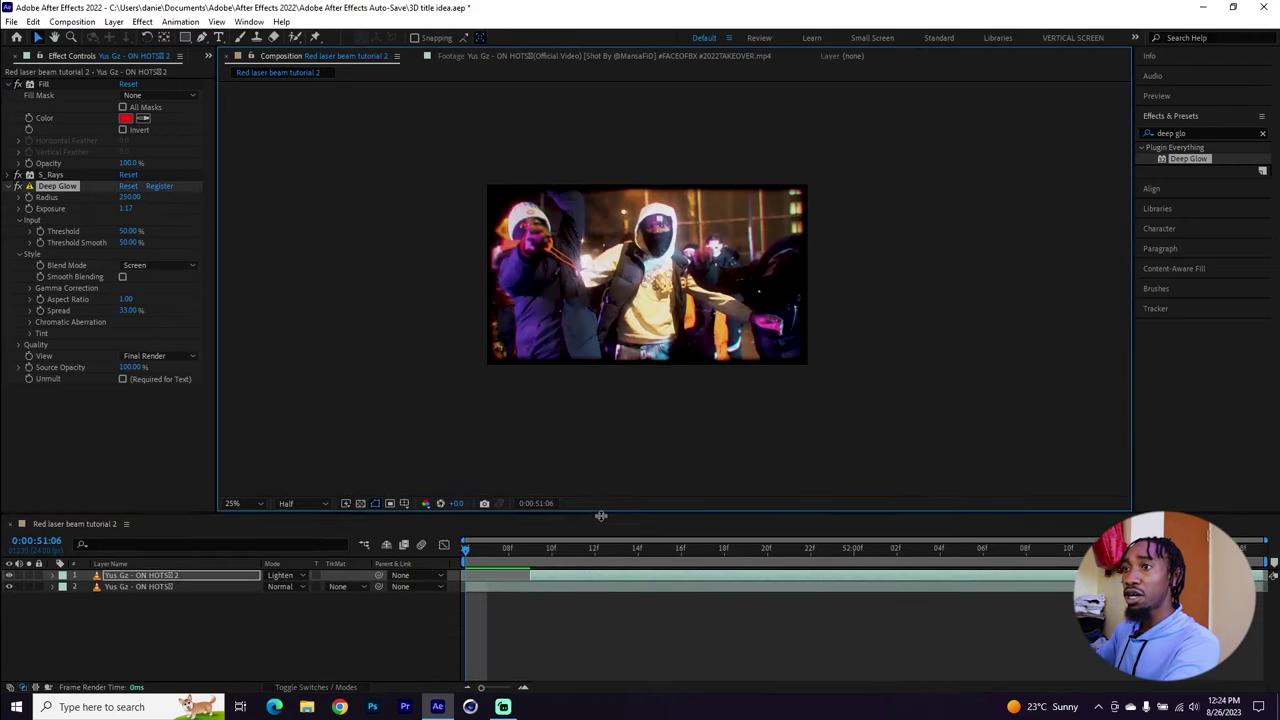
# Play back the glowing laser beam from the start of the clip at 0:00:51:06.
pyautogui.press('space')
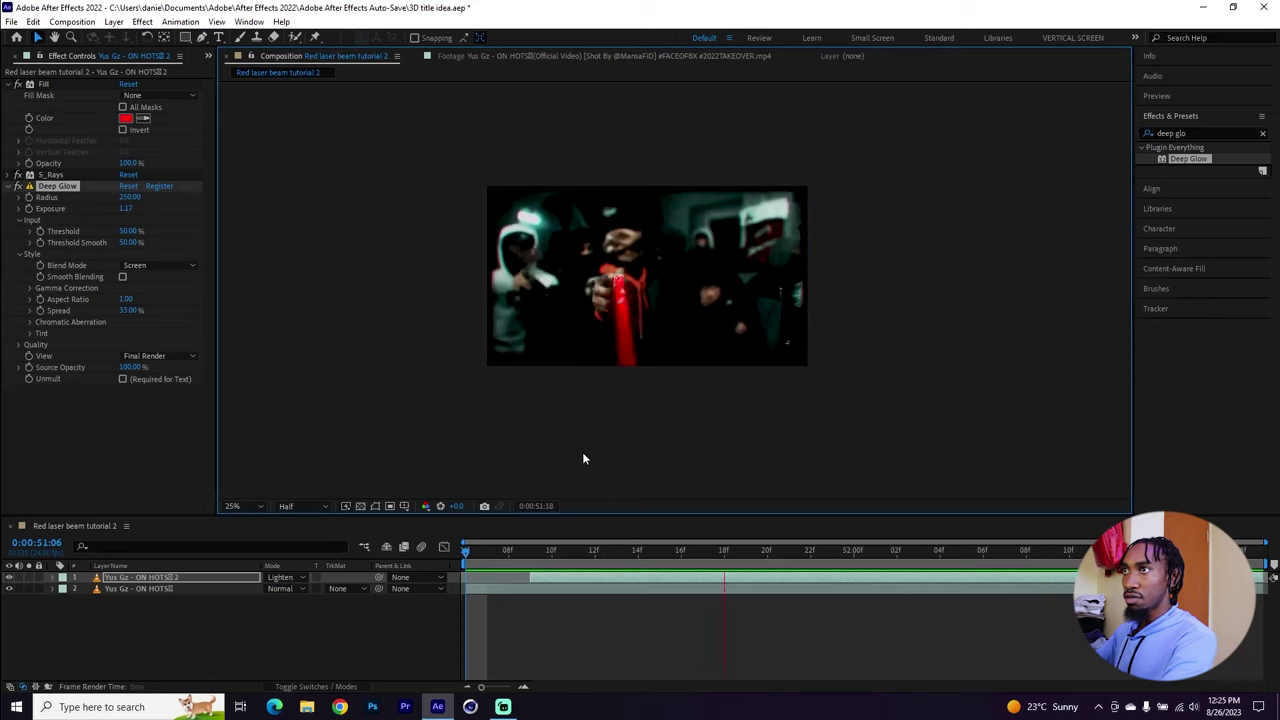
pyautogui.press('space')
pyautogui.click(475, 553)
pyautogui.press('space')
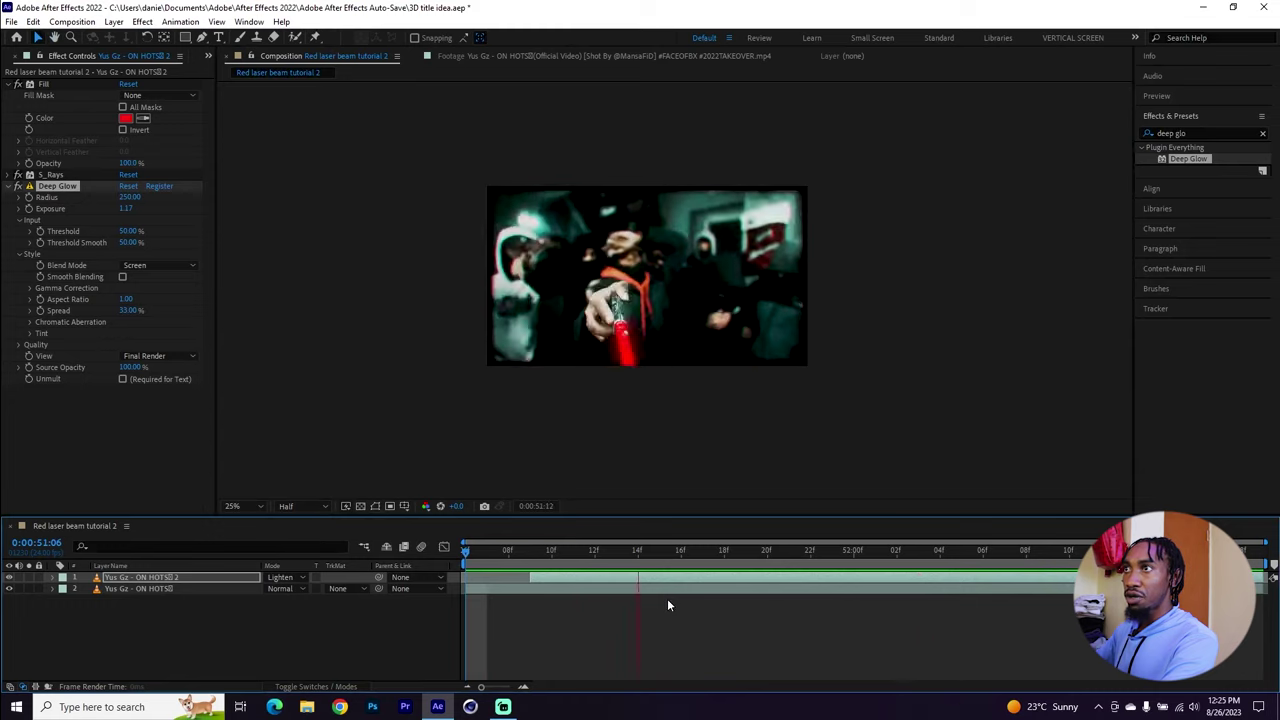
pyautogui.press('space')
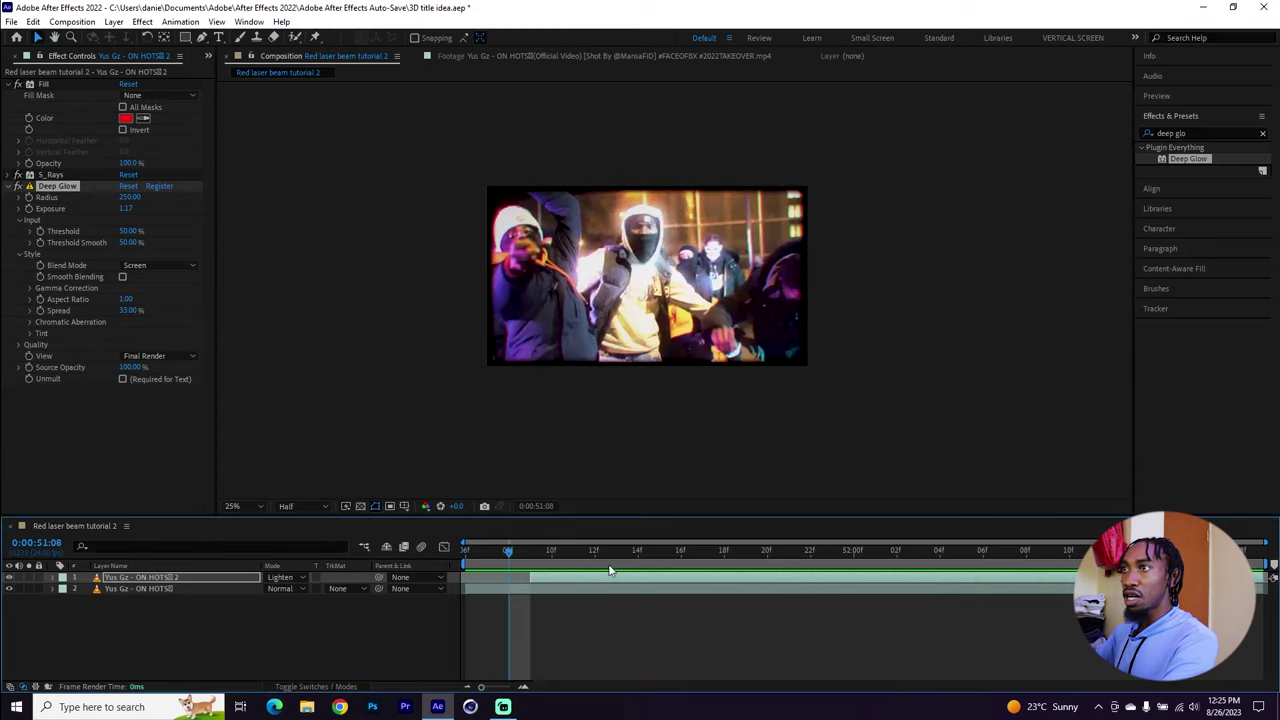
# At 0:00:51:17, reveal the beam layer's mask properties and set Mask Expansion to -5 pixels.
pyautogui.moveTo(620, 560); pyautogui.dragTo(695, 572)
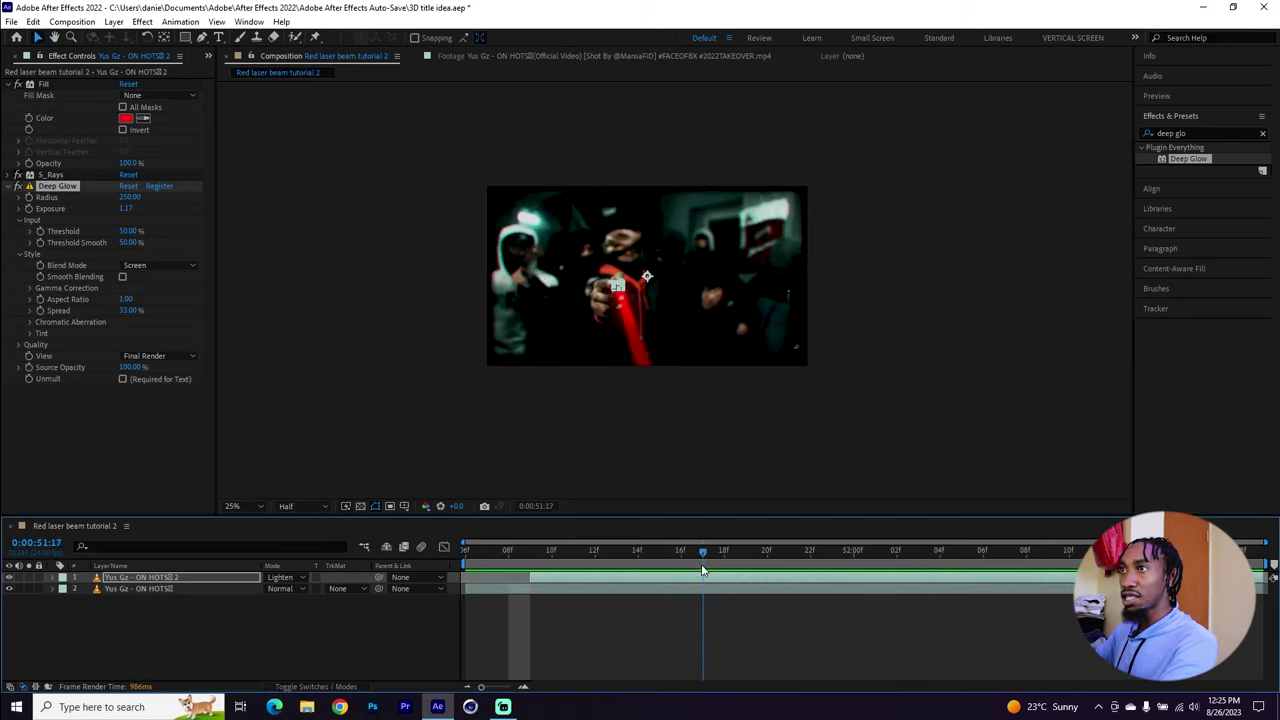
pyautogui.press('m')
pyautogui.press('m')
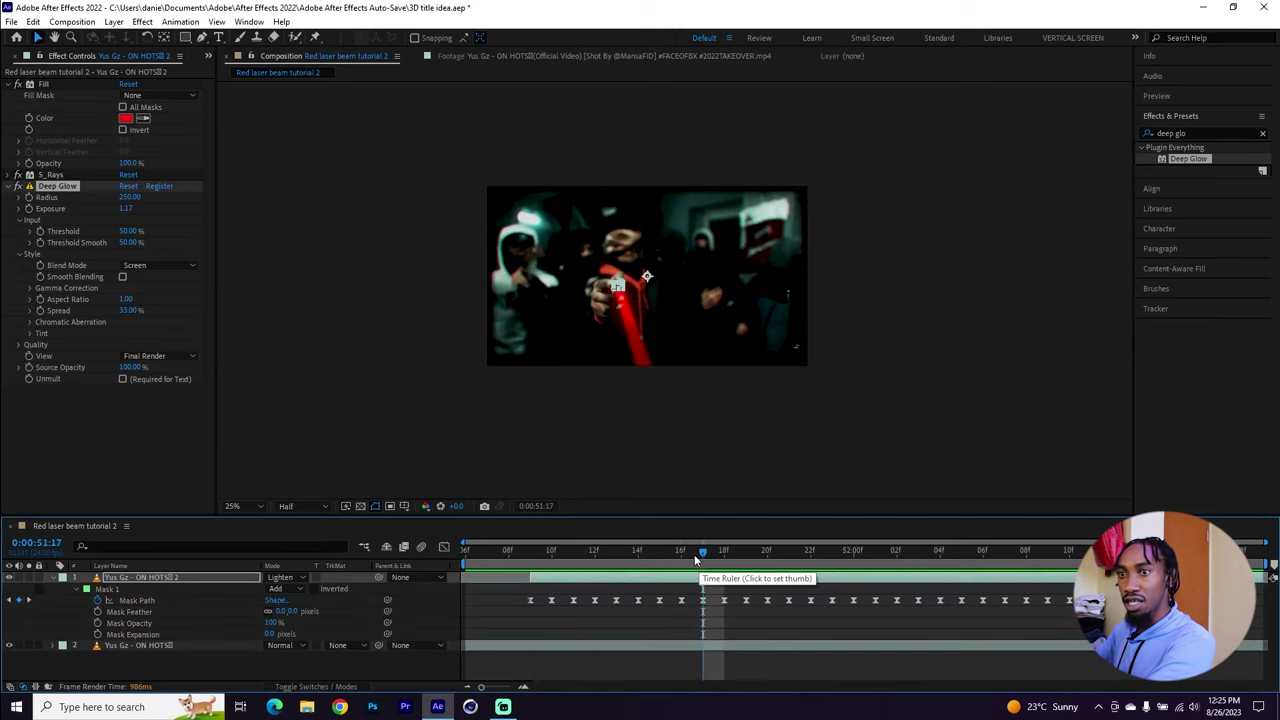
pyautogui.click(182, 632)
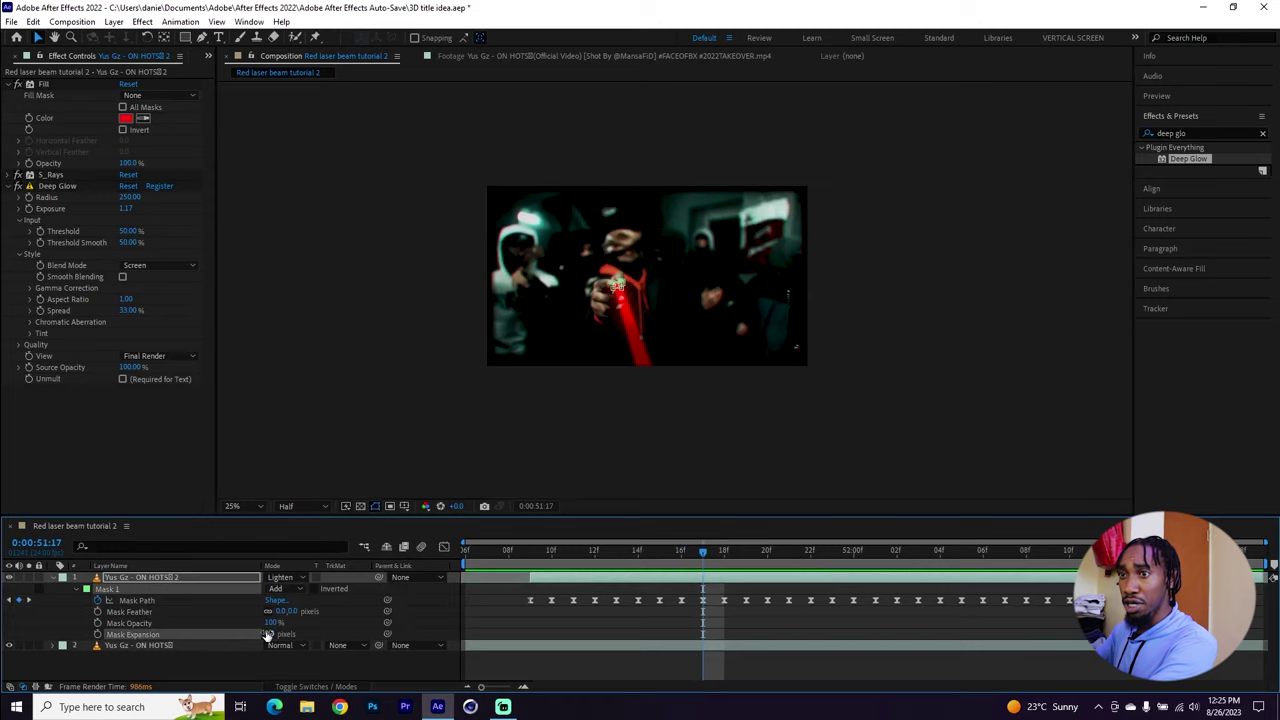
pyautogui.click(271, 633)
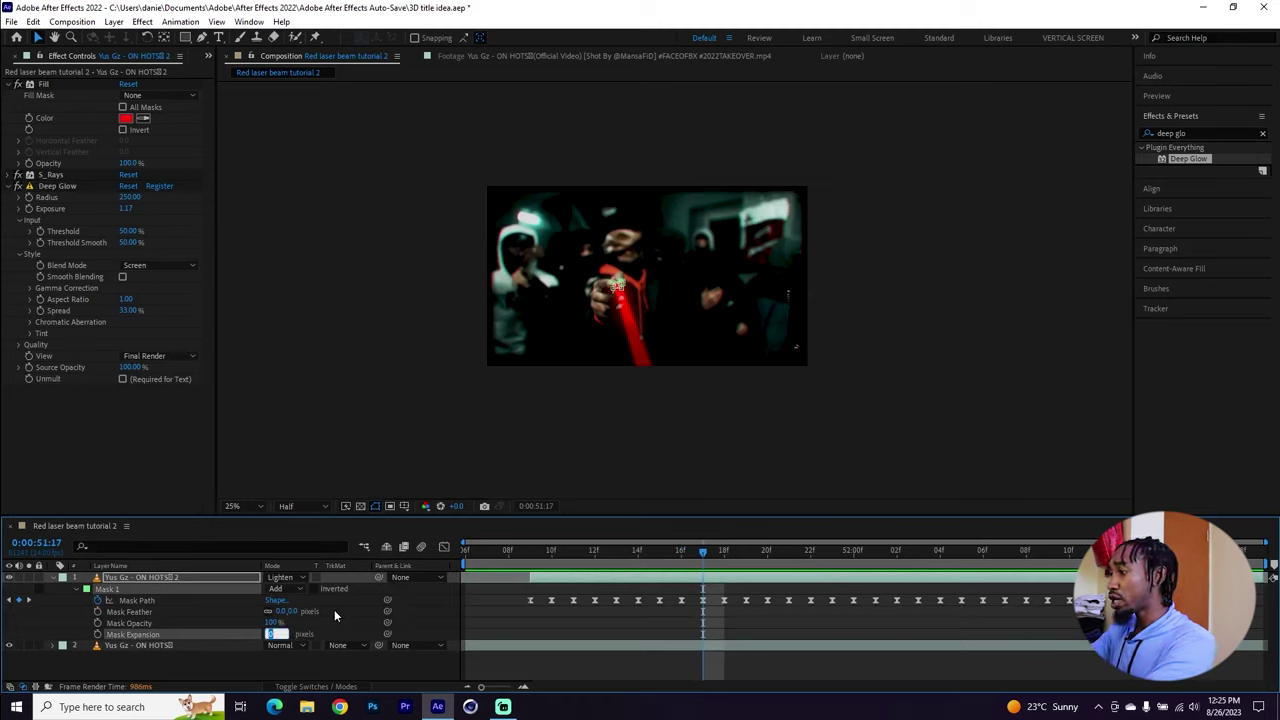
pyautogui.write('-5')
pyautogui.press('Return')
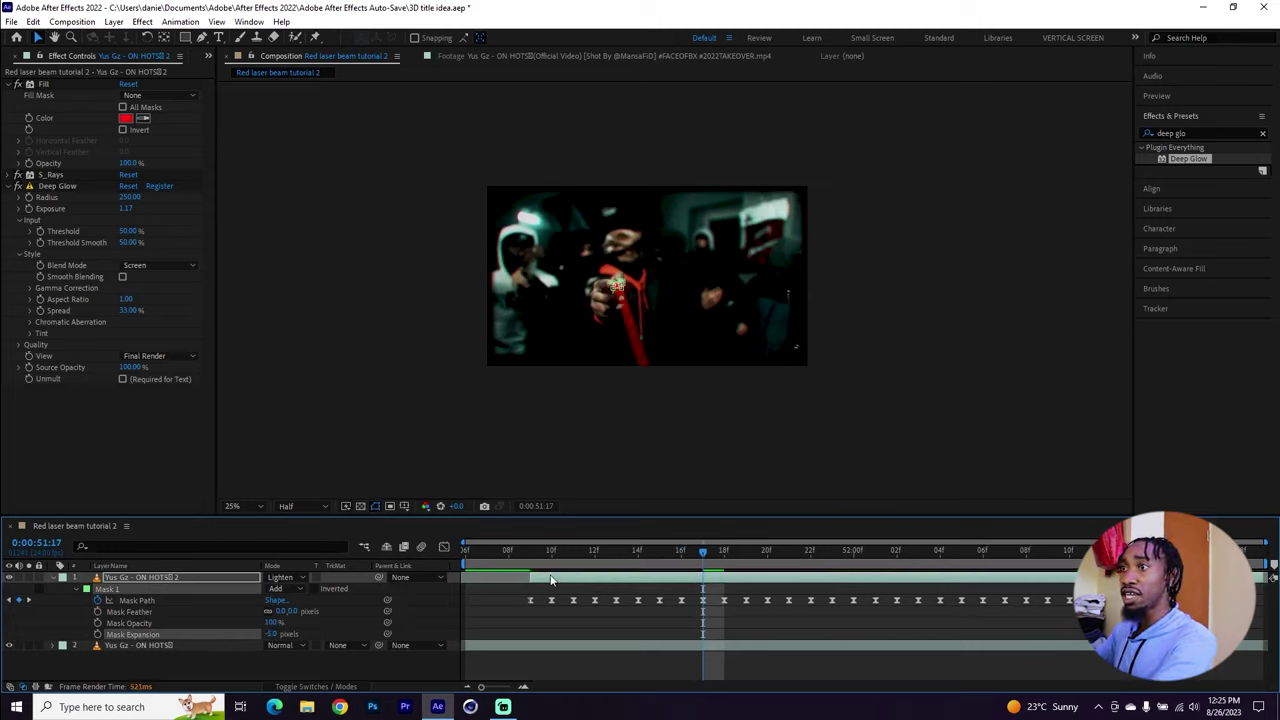
# Preview the narrower beam from 0:00:51:09.
pyautogui.click(530, 552)
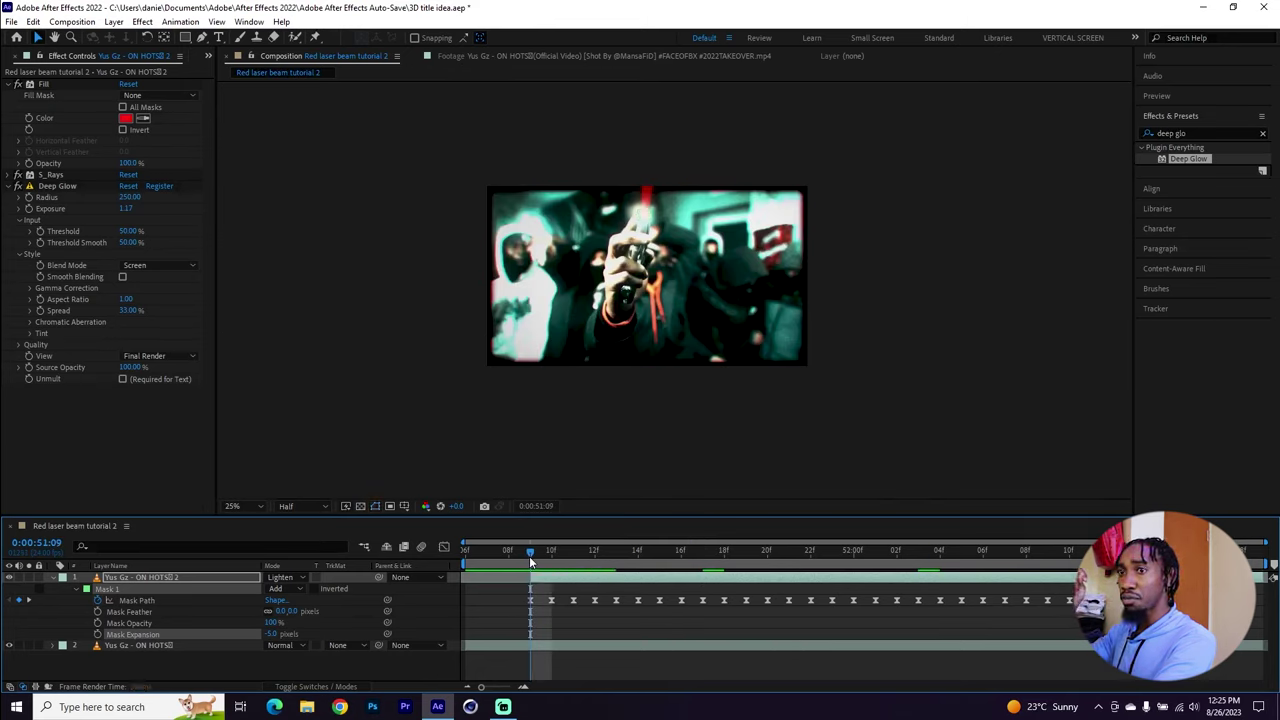
pyautogui.press('space')
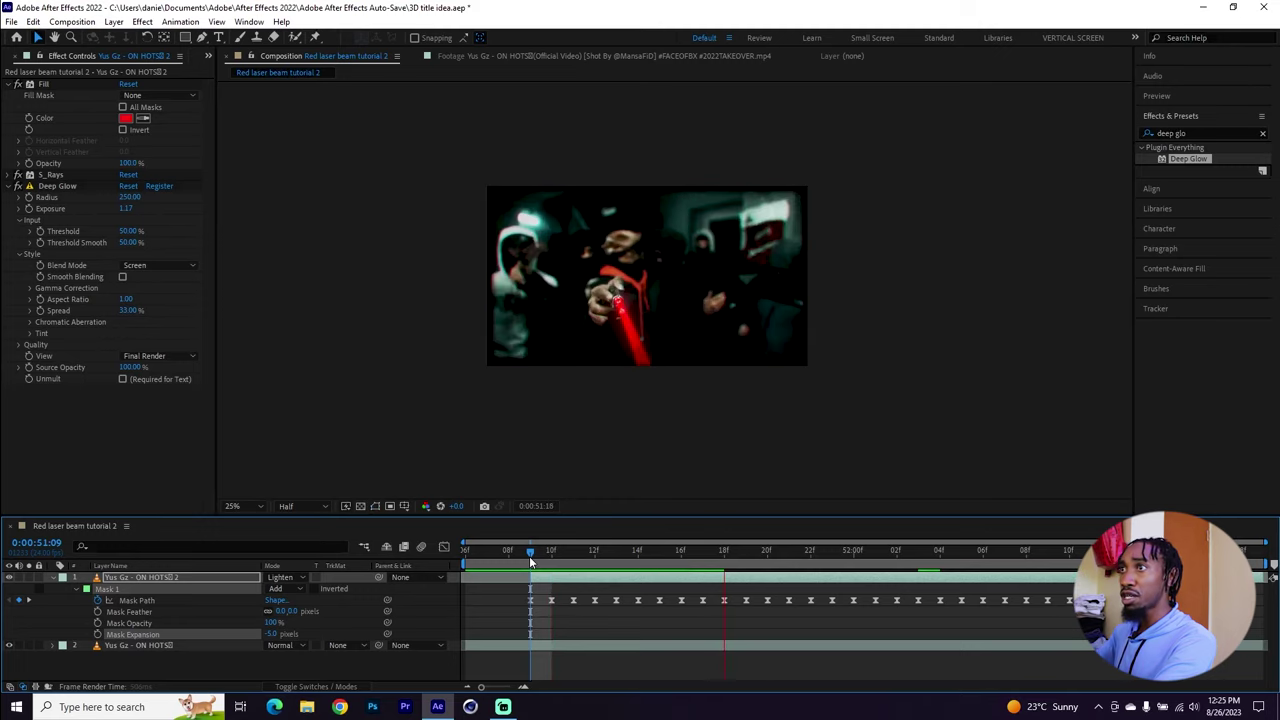
pyautogui.press('space')
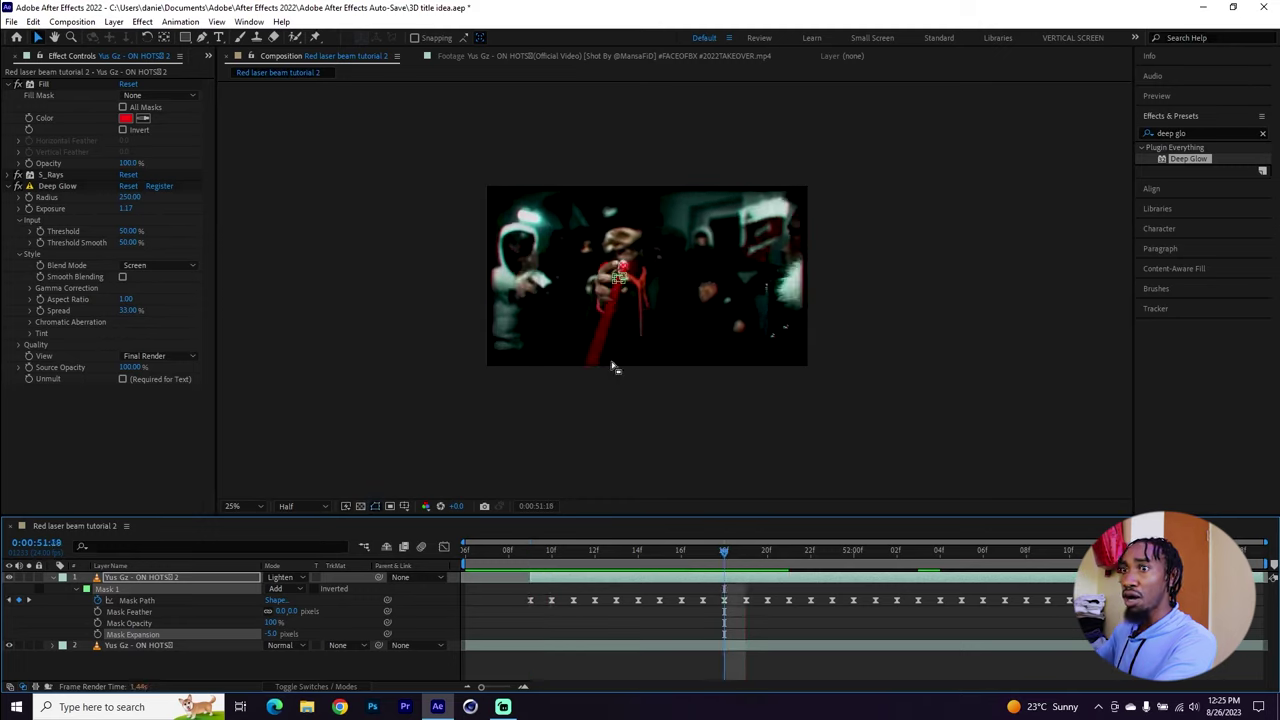
# Set Mask 1's expansion to -11 pixels and play back the composition to check the beam.
pyautogui.click(276, 634)
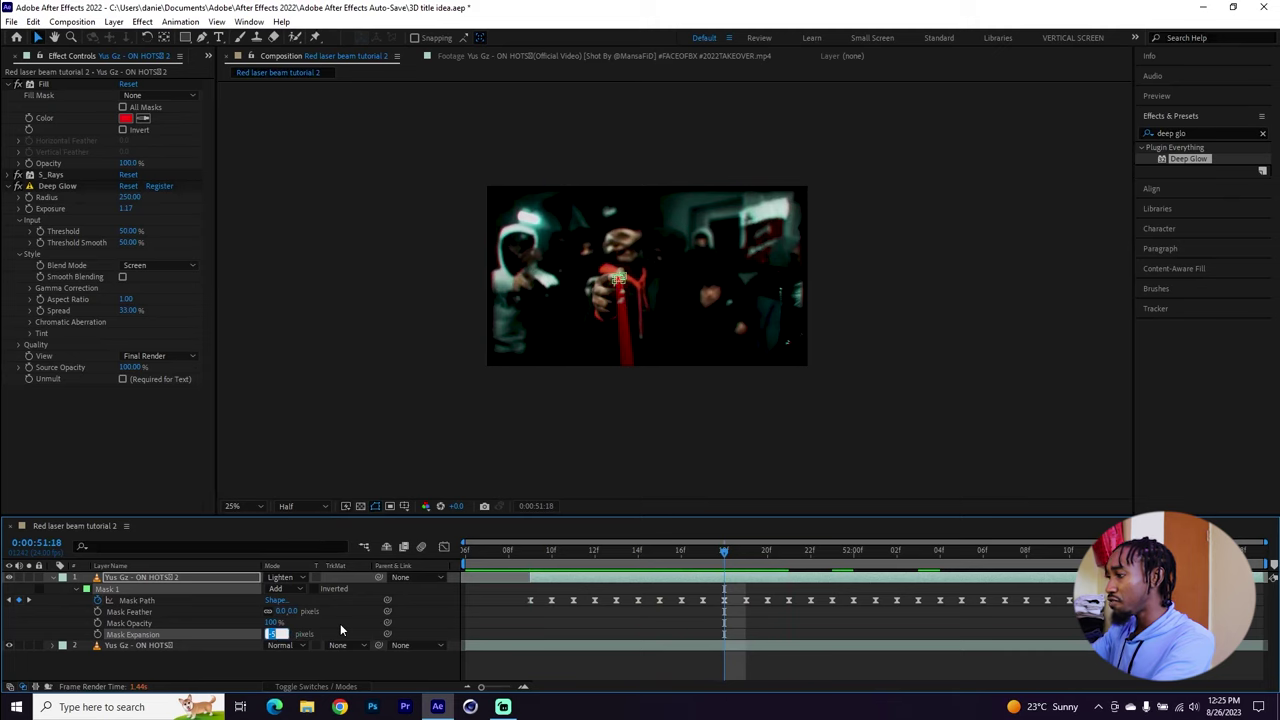
pyautogui.write('-11')
pyautogui.press('Return')
pyautogui.press('space')
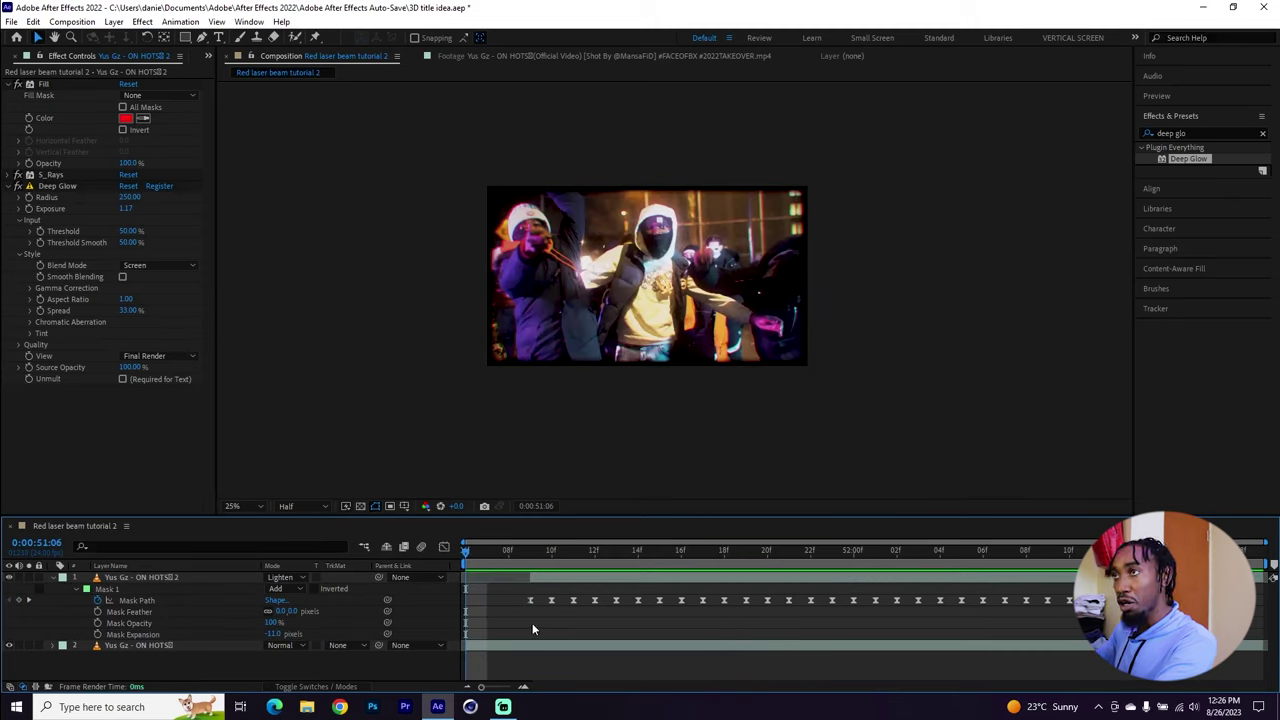
pyautogui.press('space')
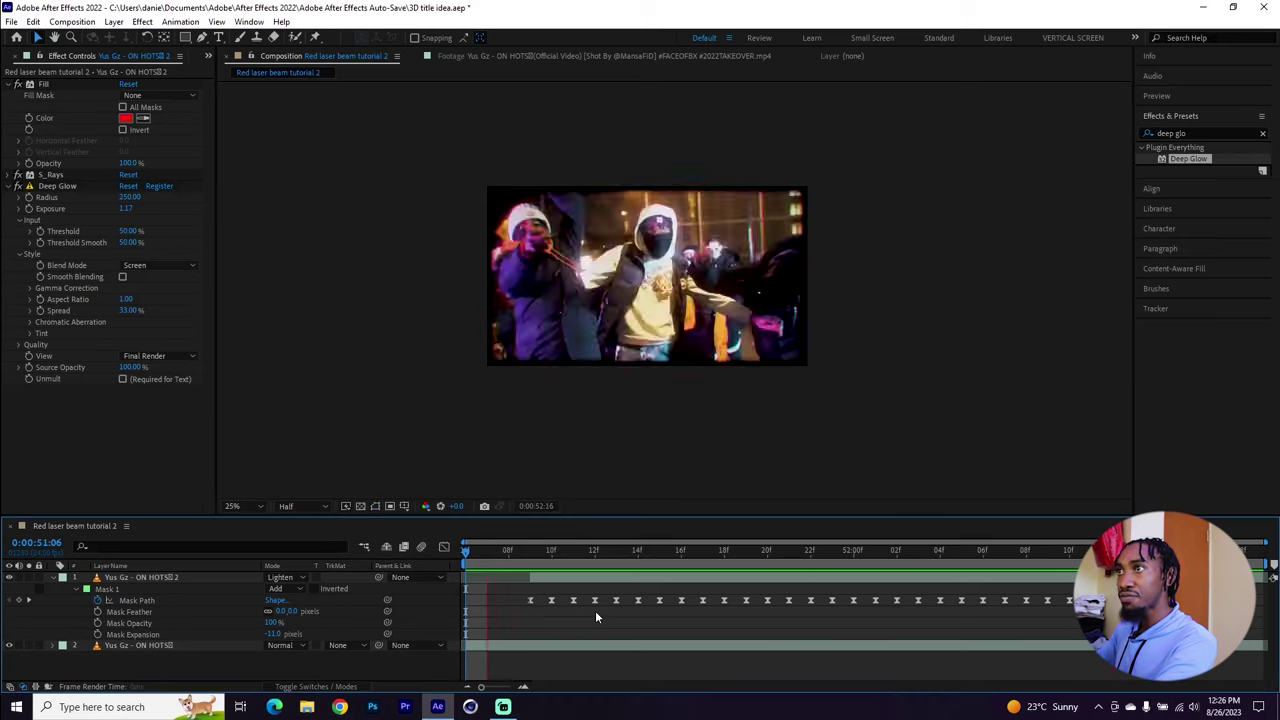
# At 0:00:51:09, collapse the beam layer's properties and add a new red solid with colour FF2525.
pyautogui.click(530, 552)
pyautogui.moveTo(530, 558)
pyautogui.mouseDown()
pyautogui.moveTo(541, 559)
pyautogui.moveTo(527, 560)
pyautogui.mouseUp()
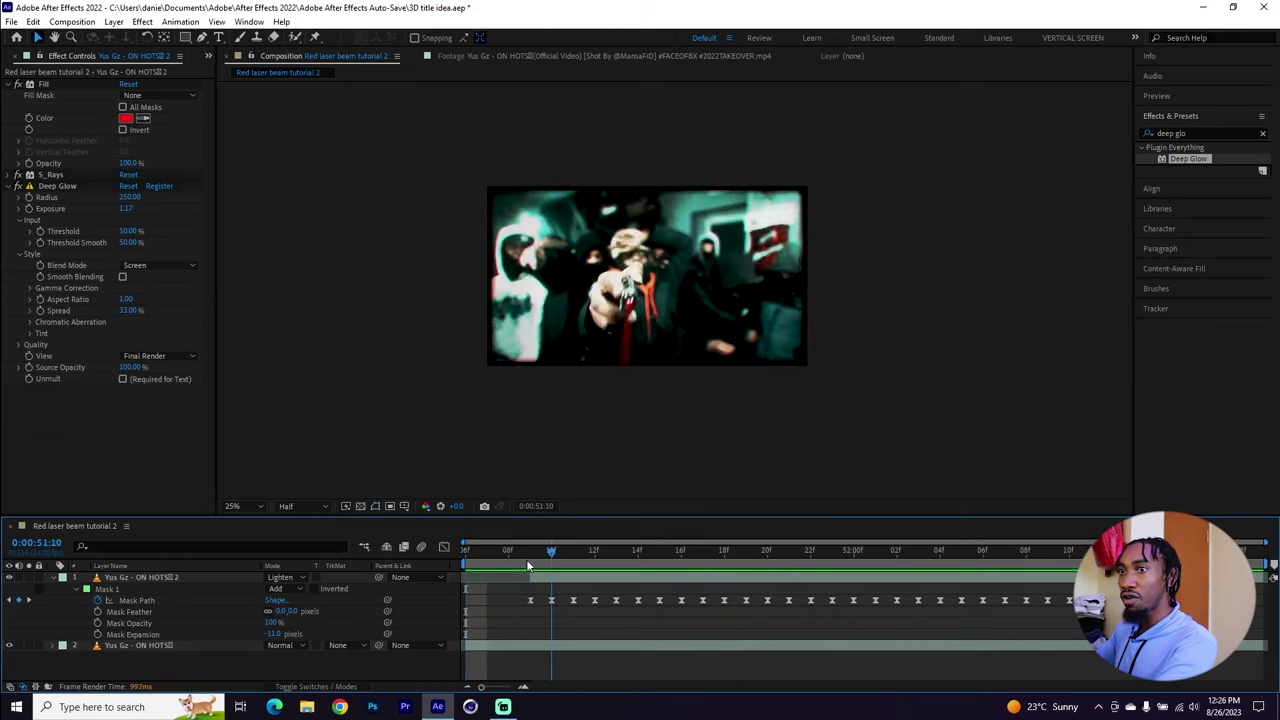
pyautogui.click(53, 577)
pyautogui.rightClick(134, 624)
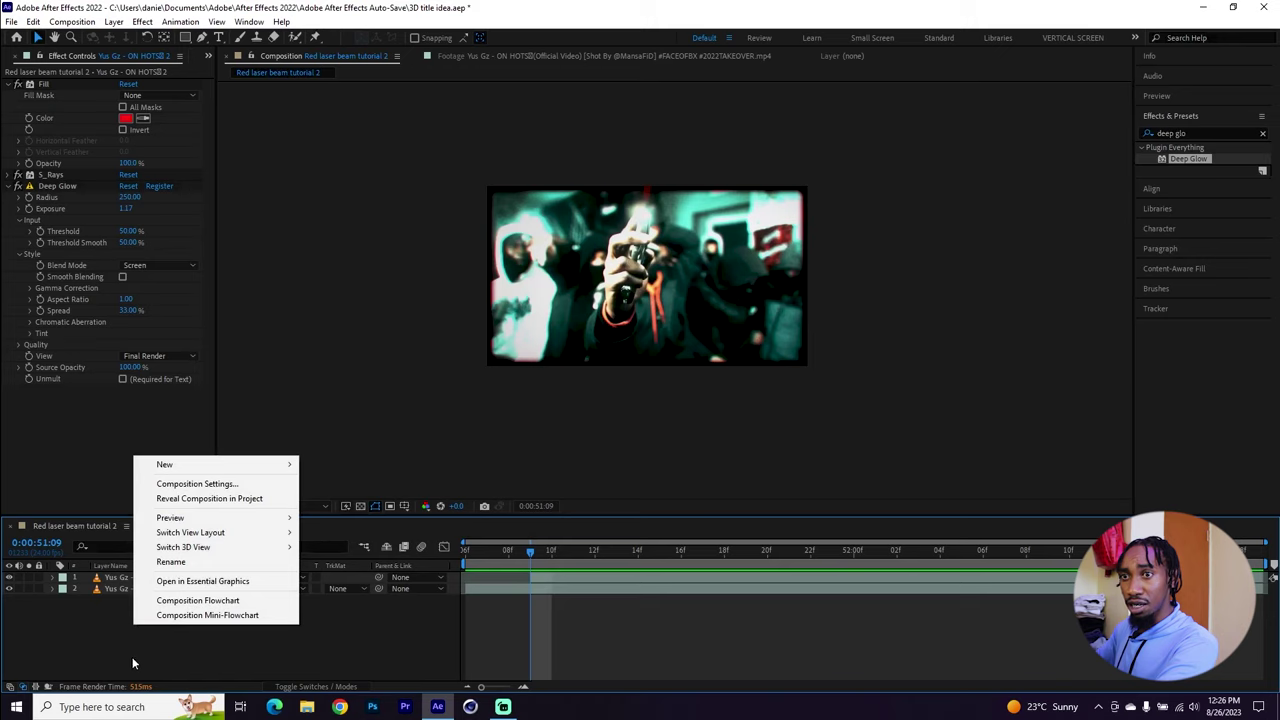
pyautogui.moveTo(255, 466)
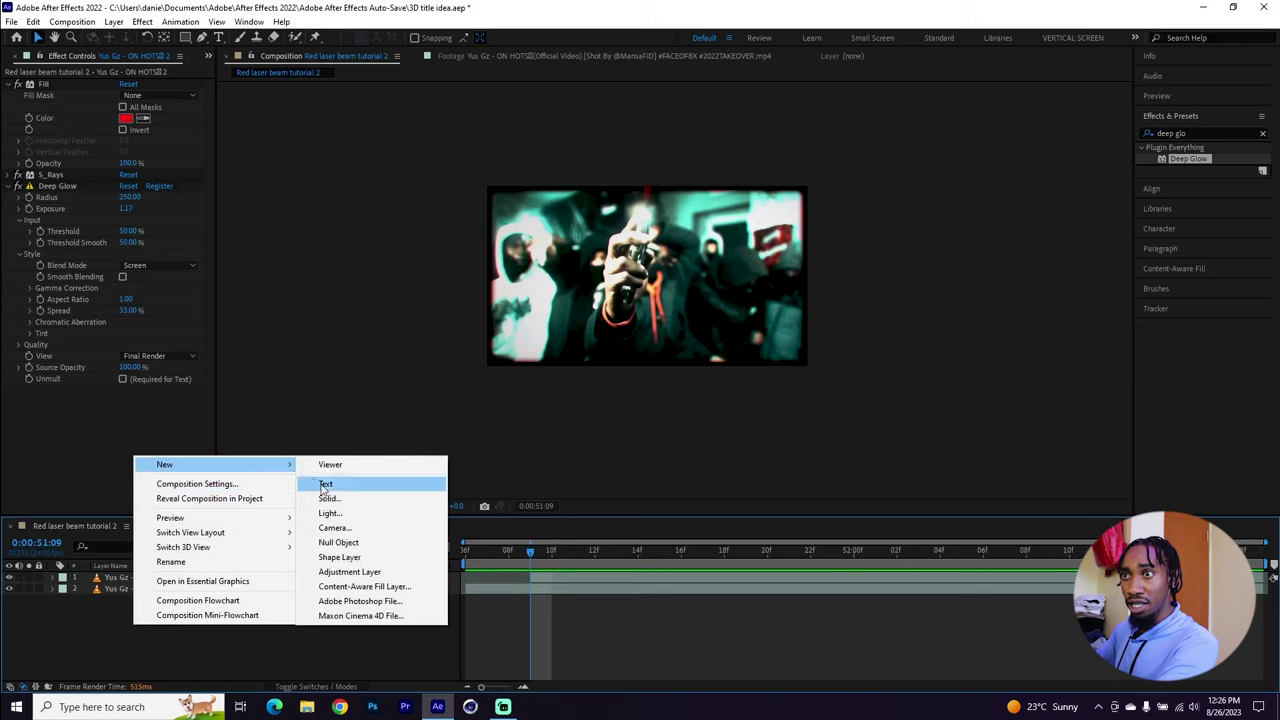
pyautogui.click(330, 499)
pyautogui.click(448, 329)
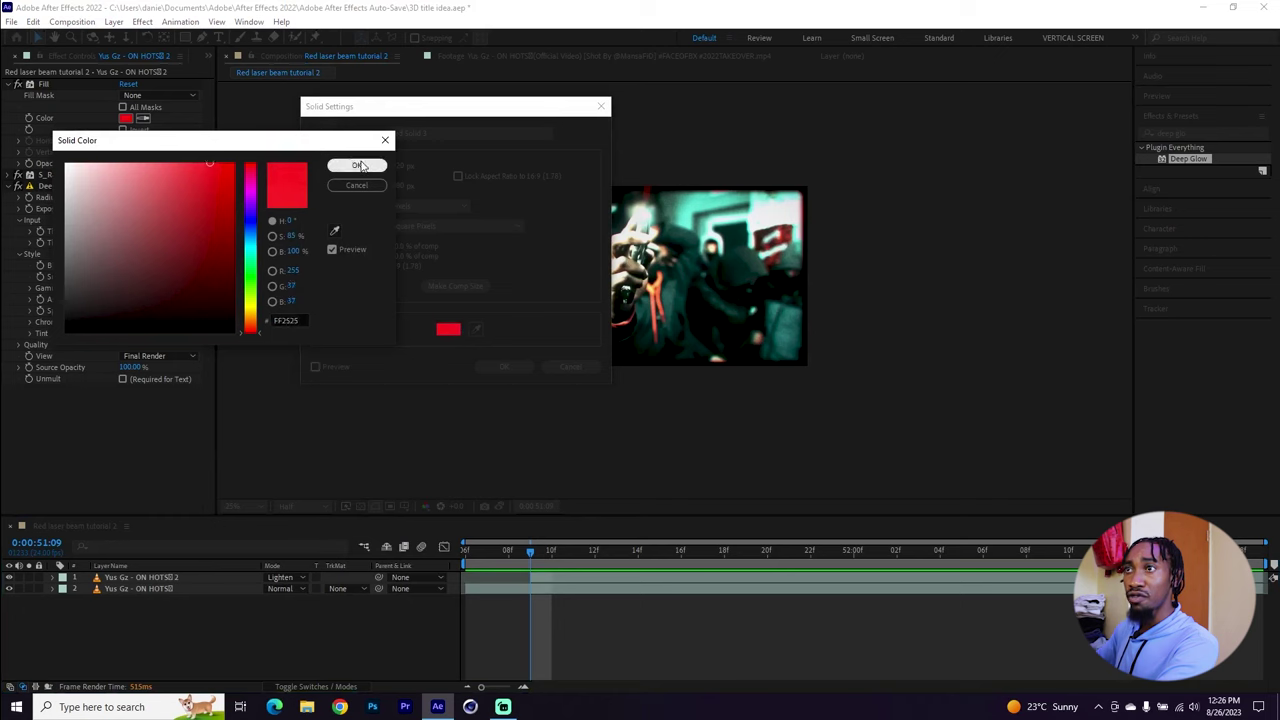
pyautogui.click(356, 165)
pyautogui.click(503, 367)
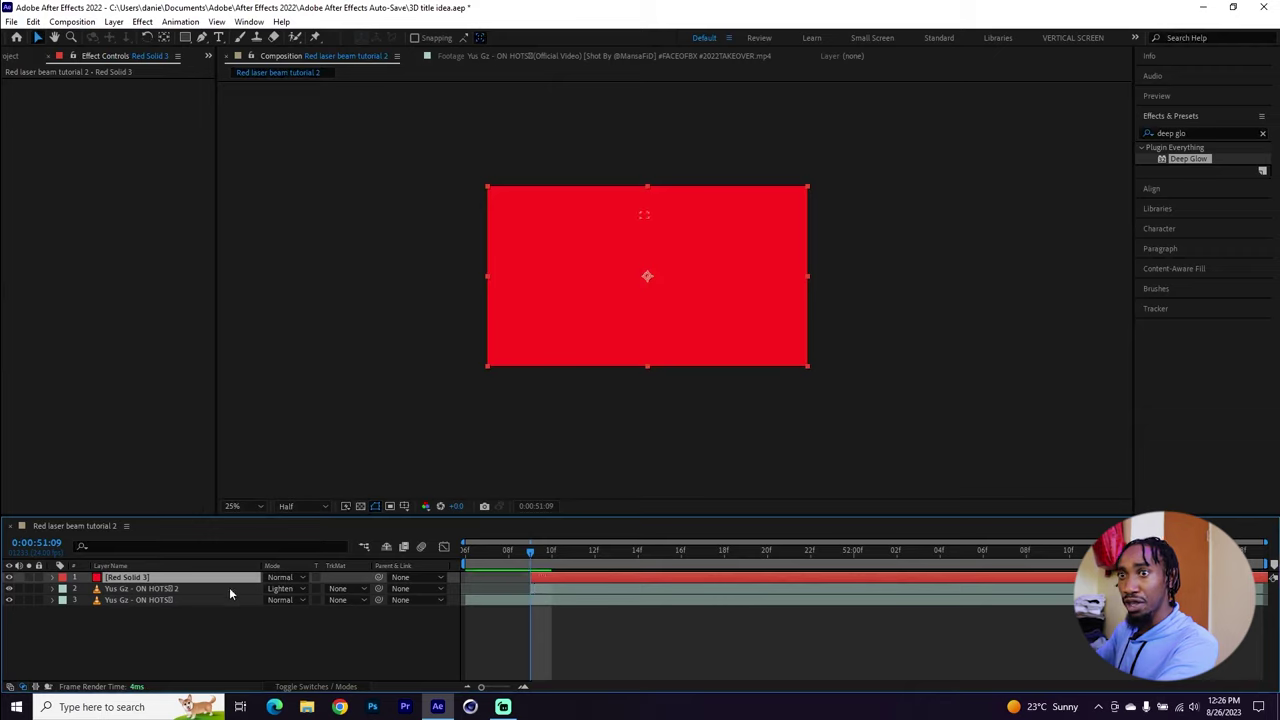
# Copy Mask 1 with its tracked path from the beam layer onto the red solid and scrub to 0:00:51:15 to check it.
pyautogui.click(172, 589)
pyautogui.press('m')
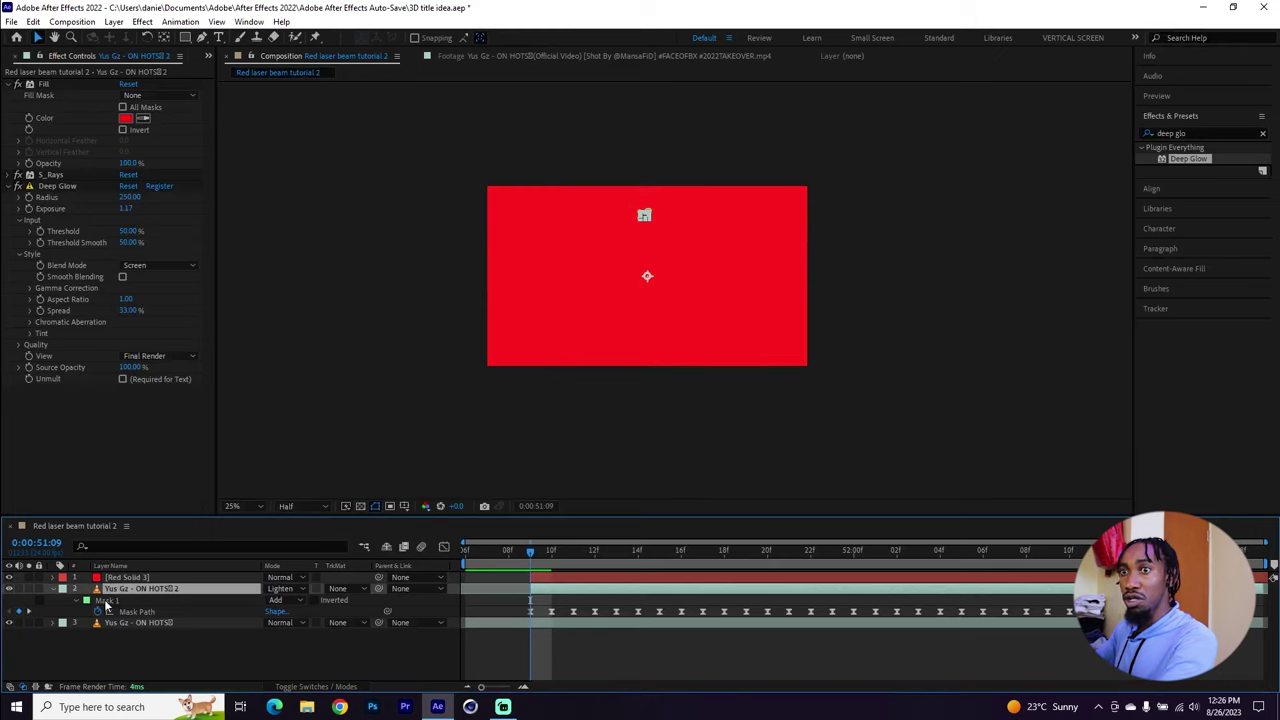
pyautogui.click(108, 601)
pyautogui.click(122, 578)
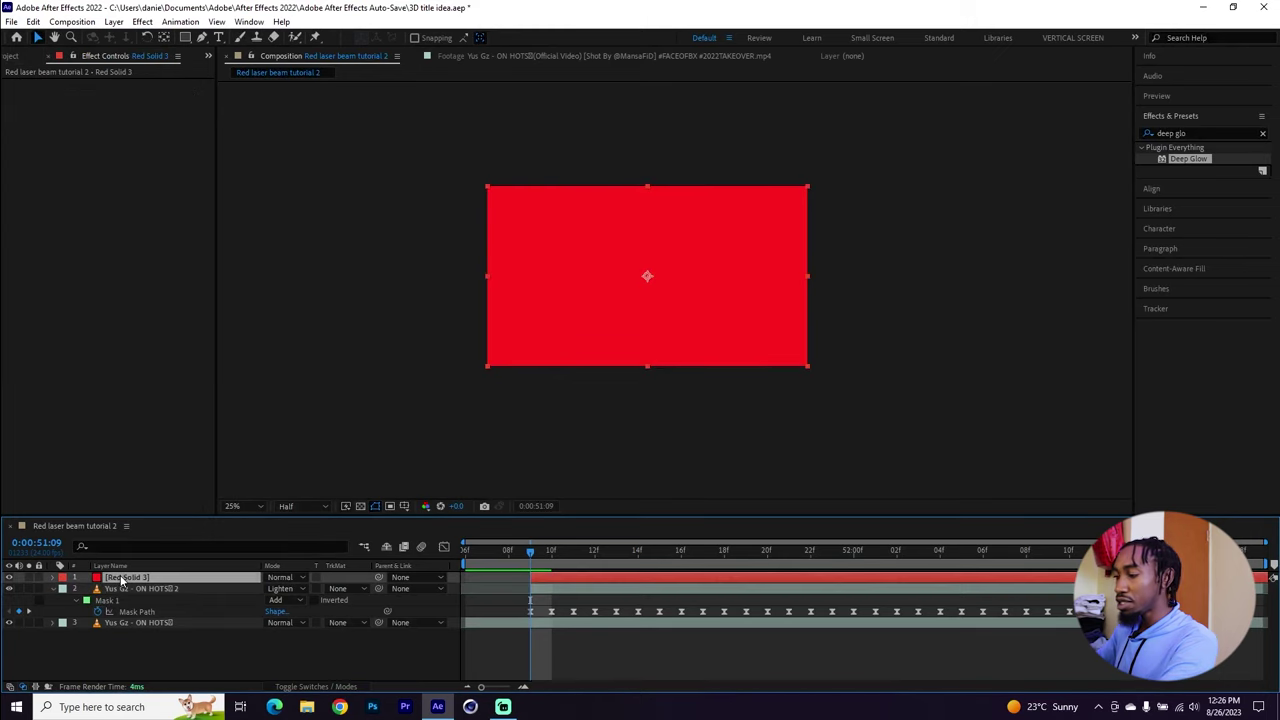
pyautogui.hotkey('ctrl', 'v')
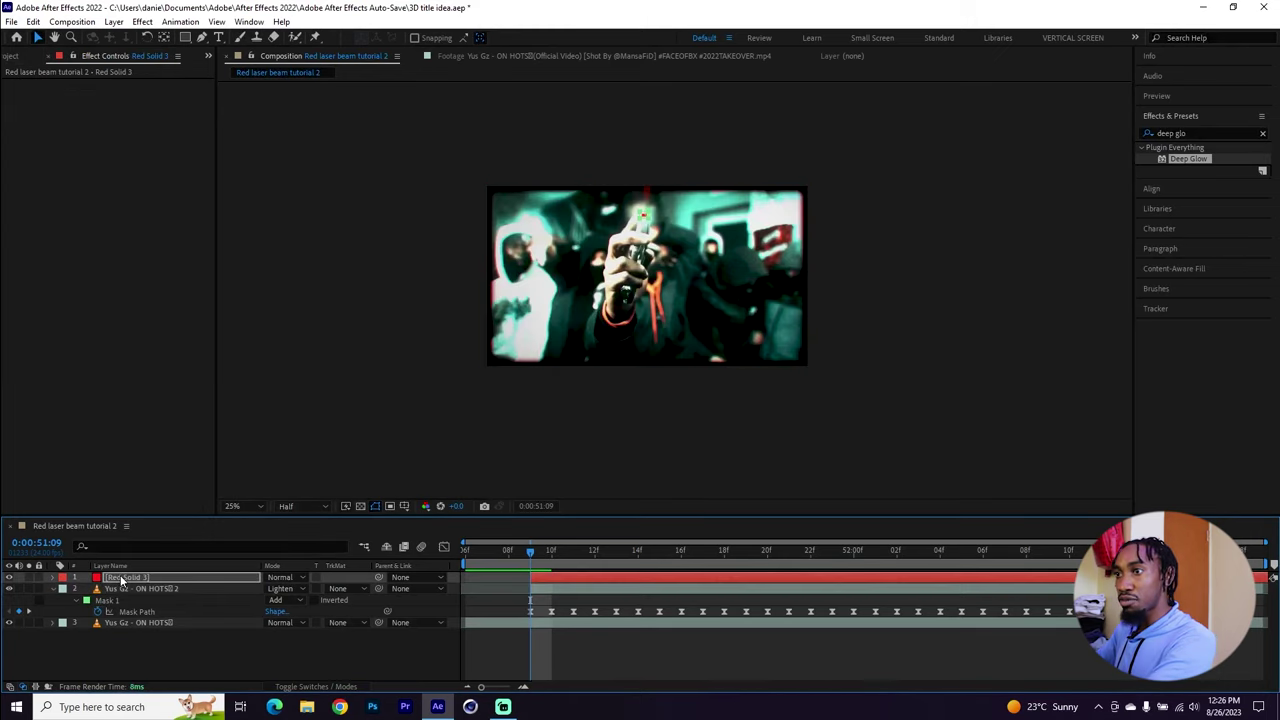
pyautogui.hotkey('ctrl', 'v')
pyautogui.moveTo(569, 556); pyautogui.dragTo(659, 588)
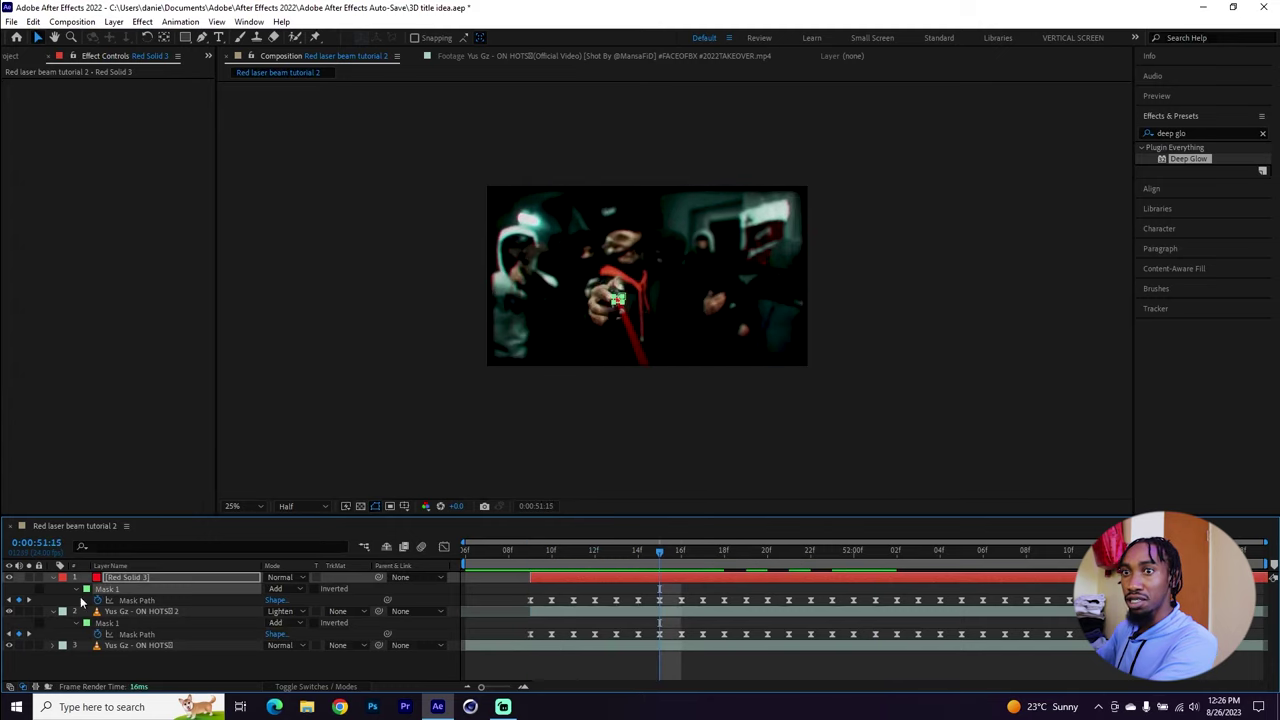
pyautogui.click(53, 612)
pyautogui.click(156, 577)
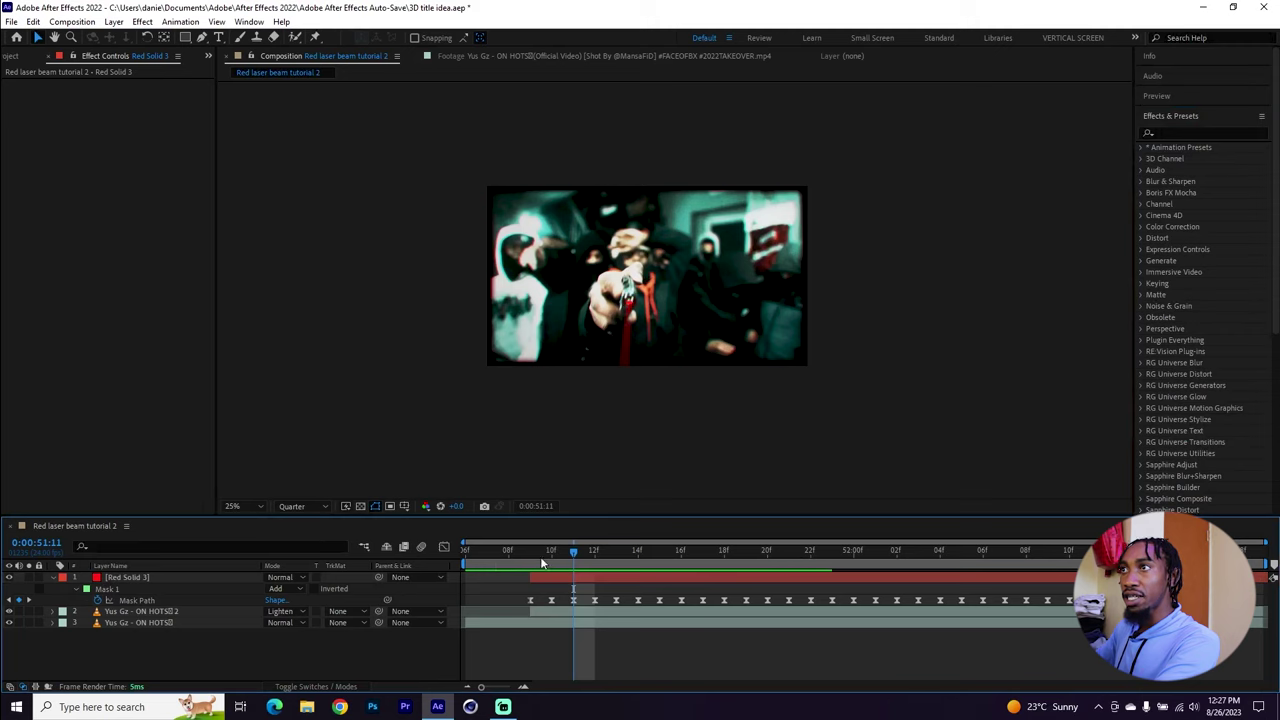
# At 0:00:51:09, find the S_LensFlare effect and apply it to the red solid.
pyautogui.moveTo(541, 558); pyautogui.dragTo(548, 558)
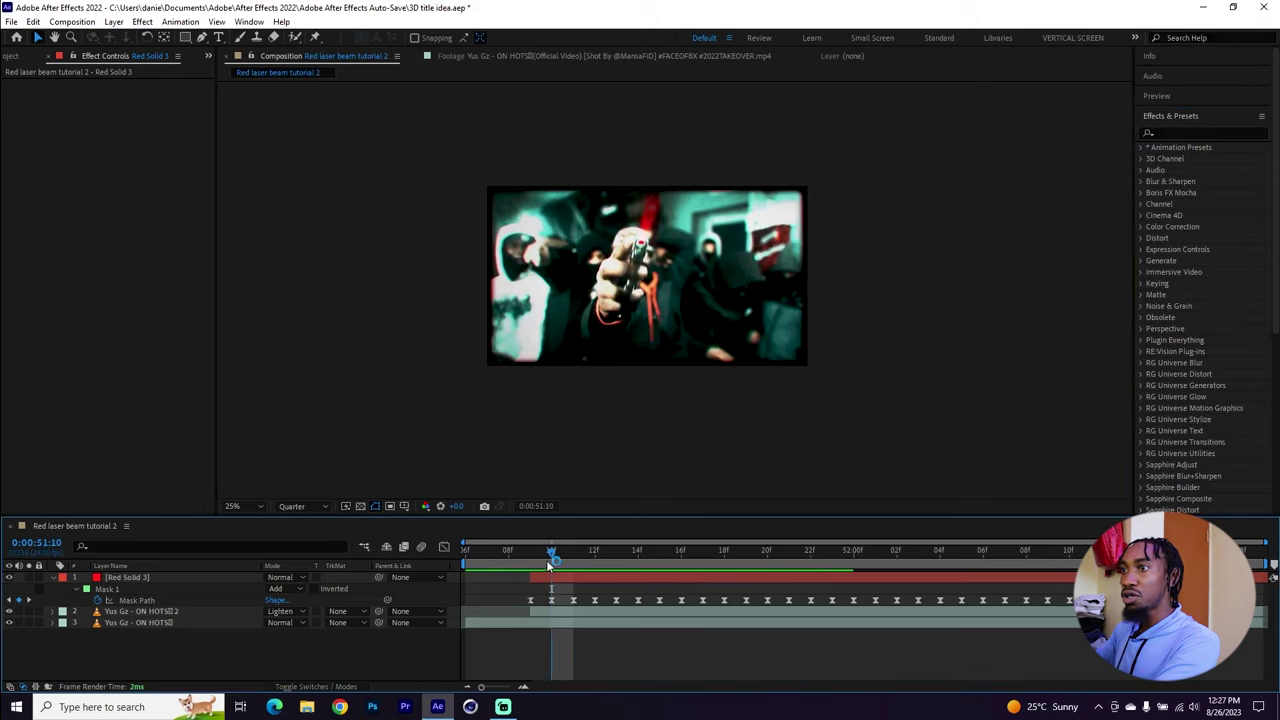
pyautogui.click(530, 557)
pyautogui.click(1192, 134)
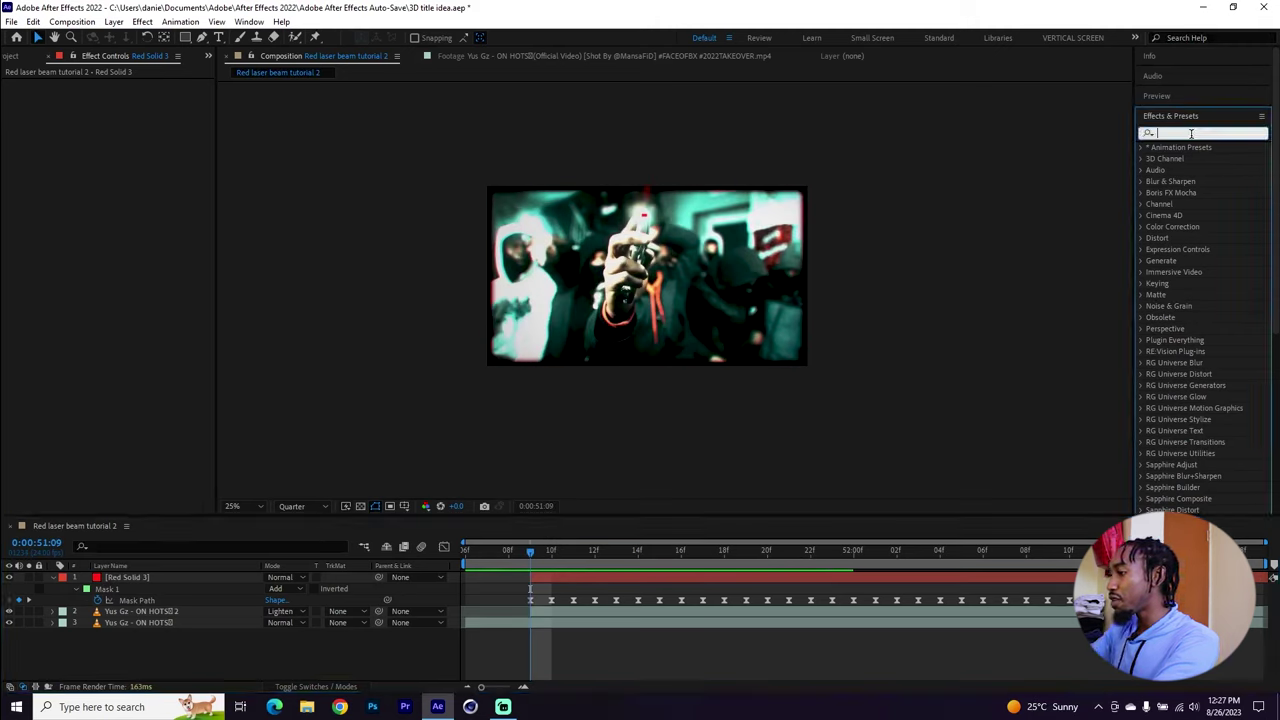
pyautogui.write('lensf')
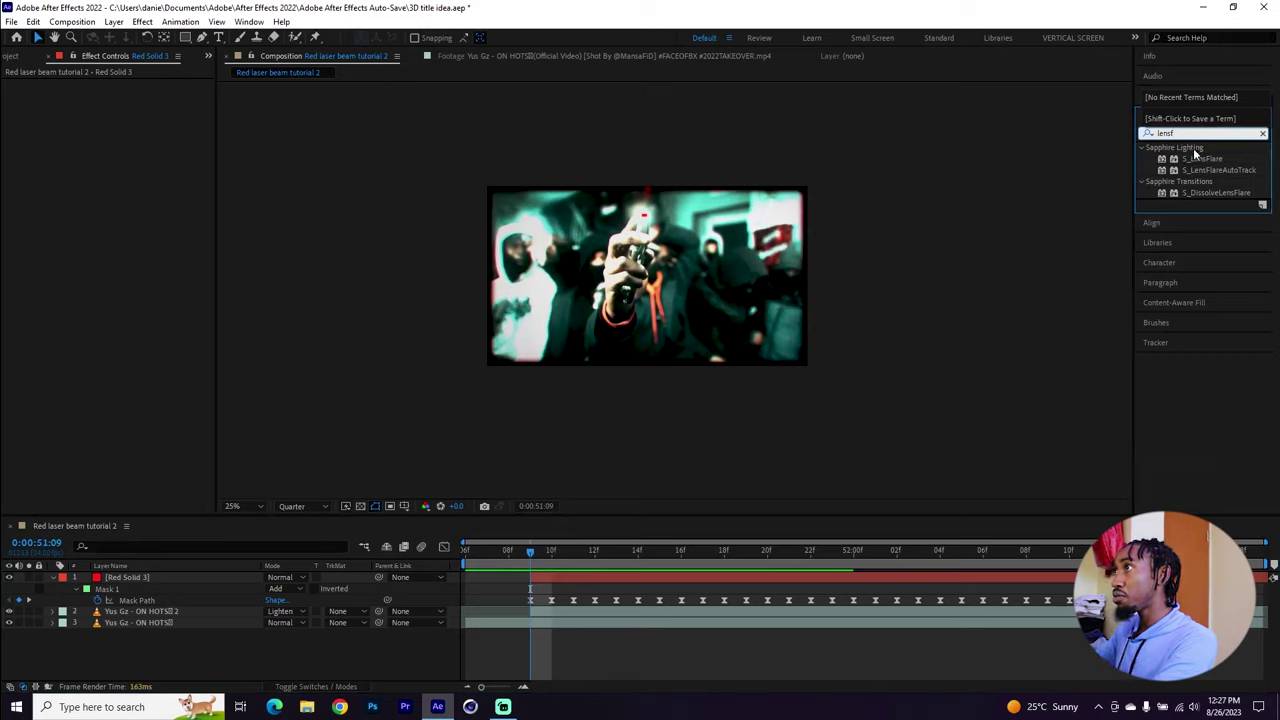
pyautogui.moveTo(1208, 158); pyautogui.dragTo(131, 594)
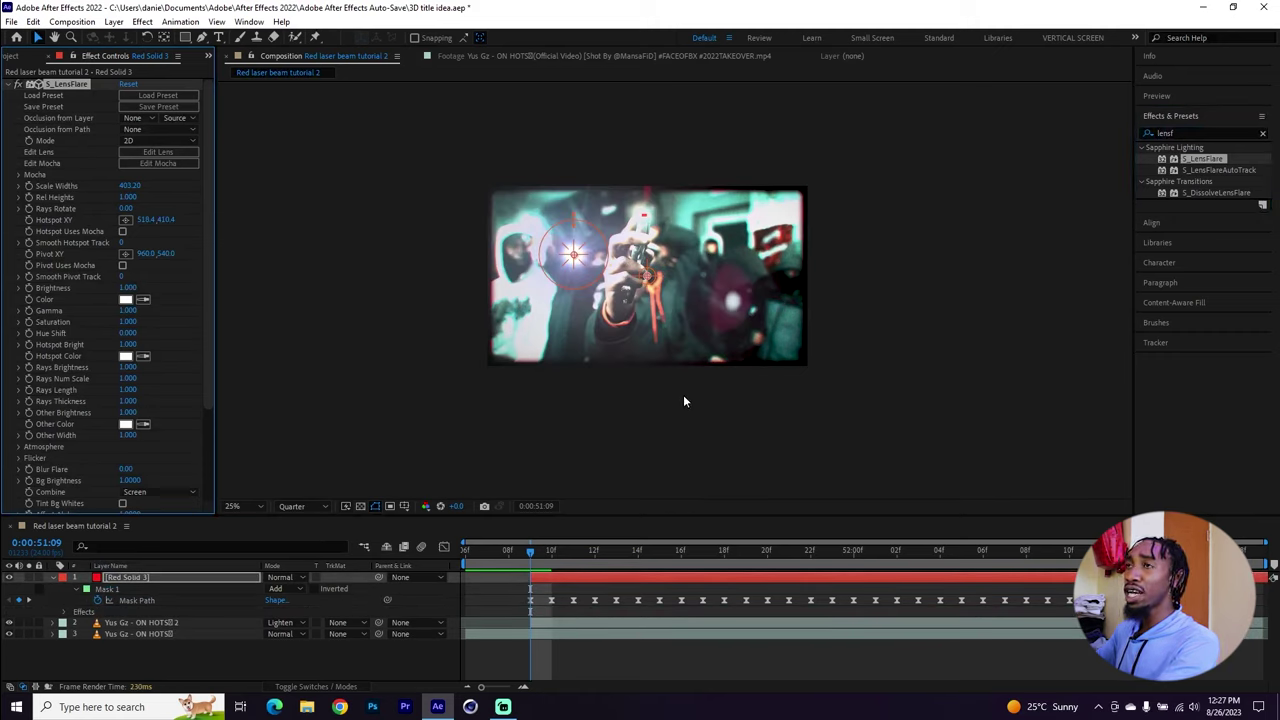
# Change the lens flare's Hotspot Color to red.
pyautogui.press('space')
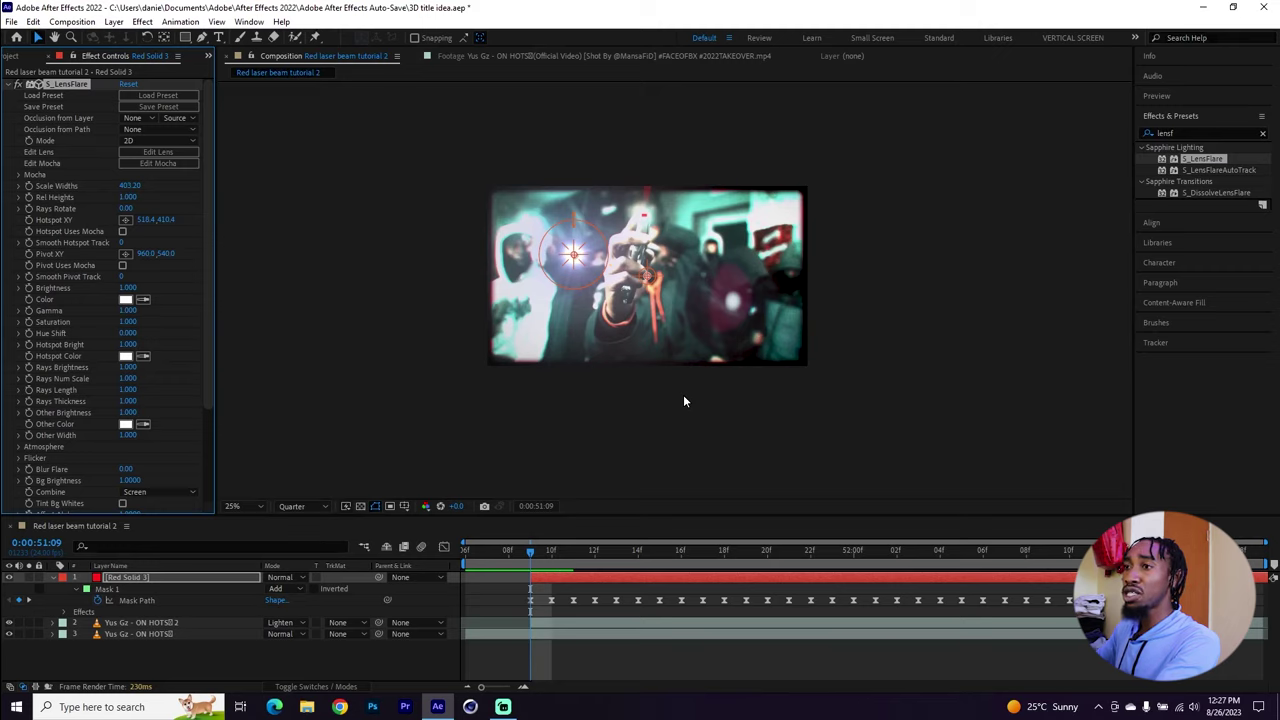
pyautogui.press('space')
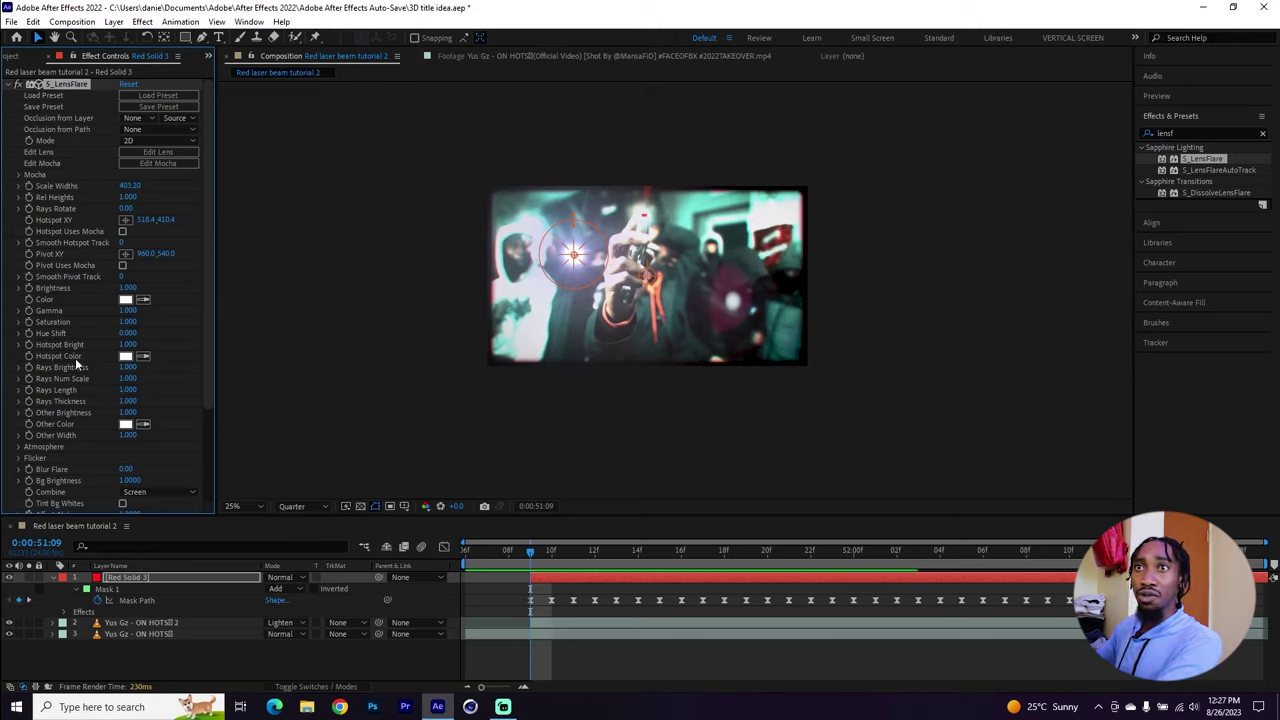
pyautogui.click(128, 358)
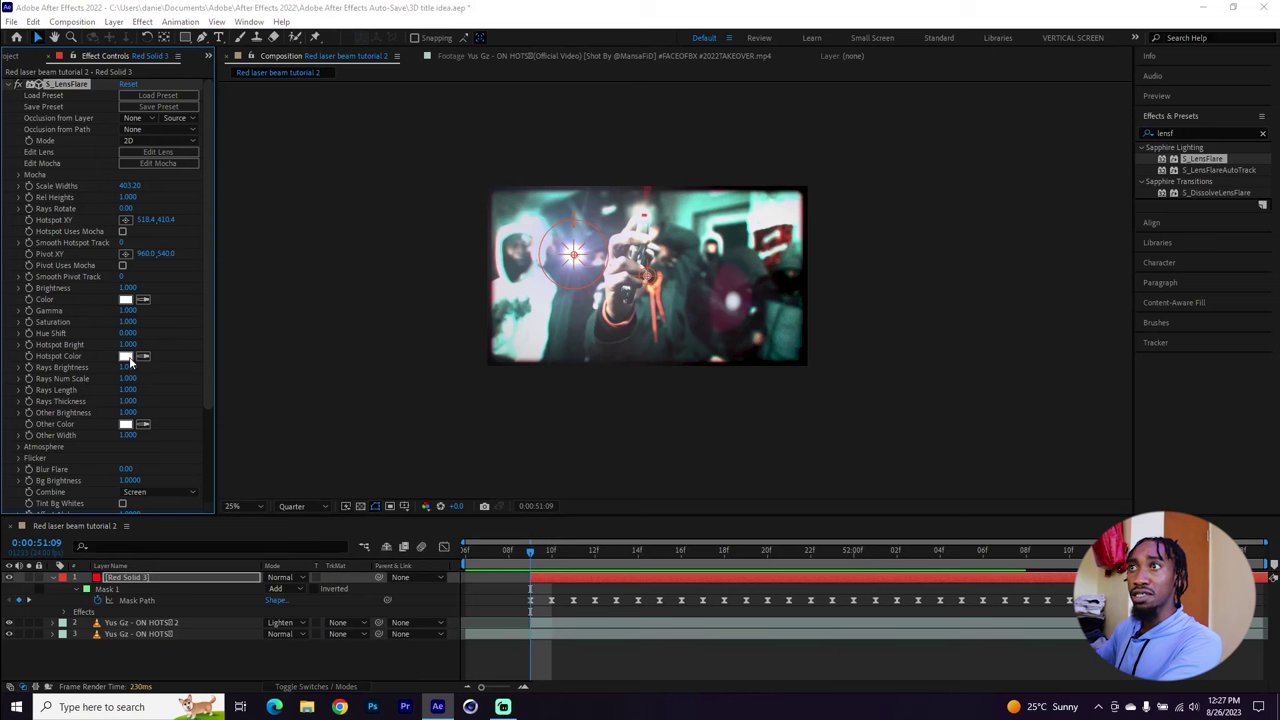
pyautogui.moveTo(217, 206); pyautogui.dragTo(206, 150)
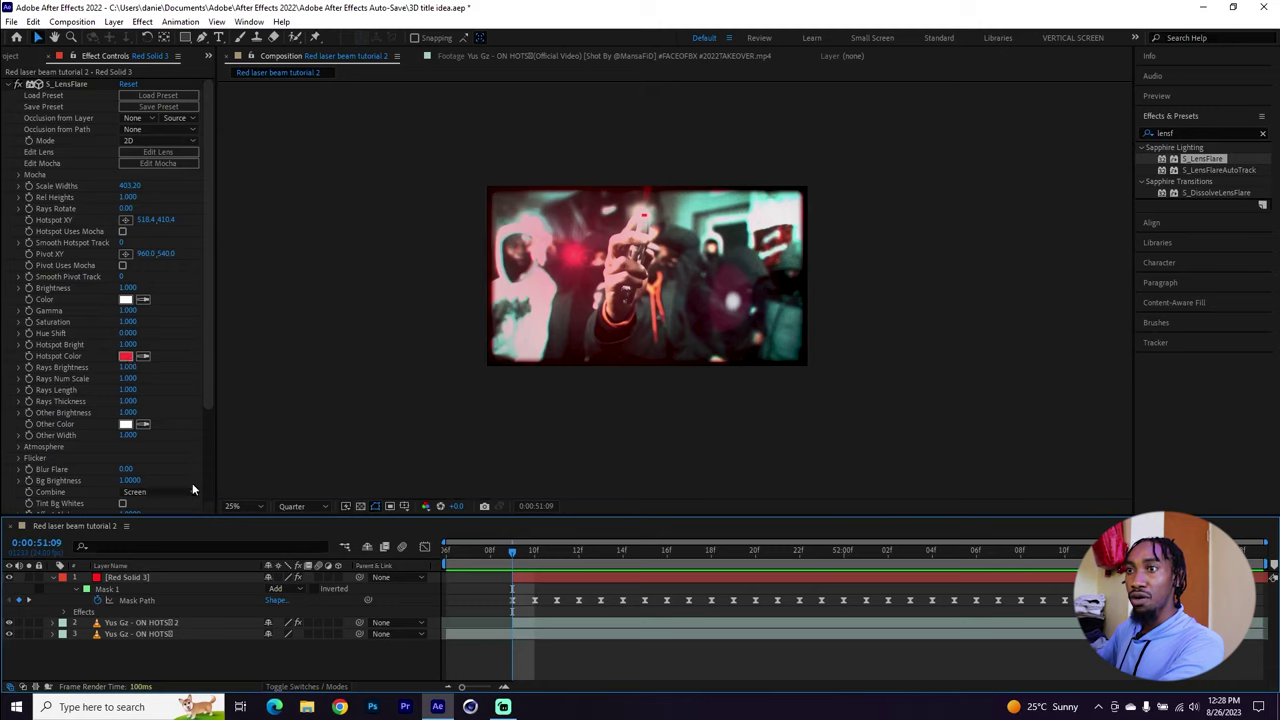
# Set the red solid's blending mode to Add.
pyautogui.click(303, 687)
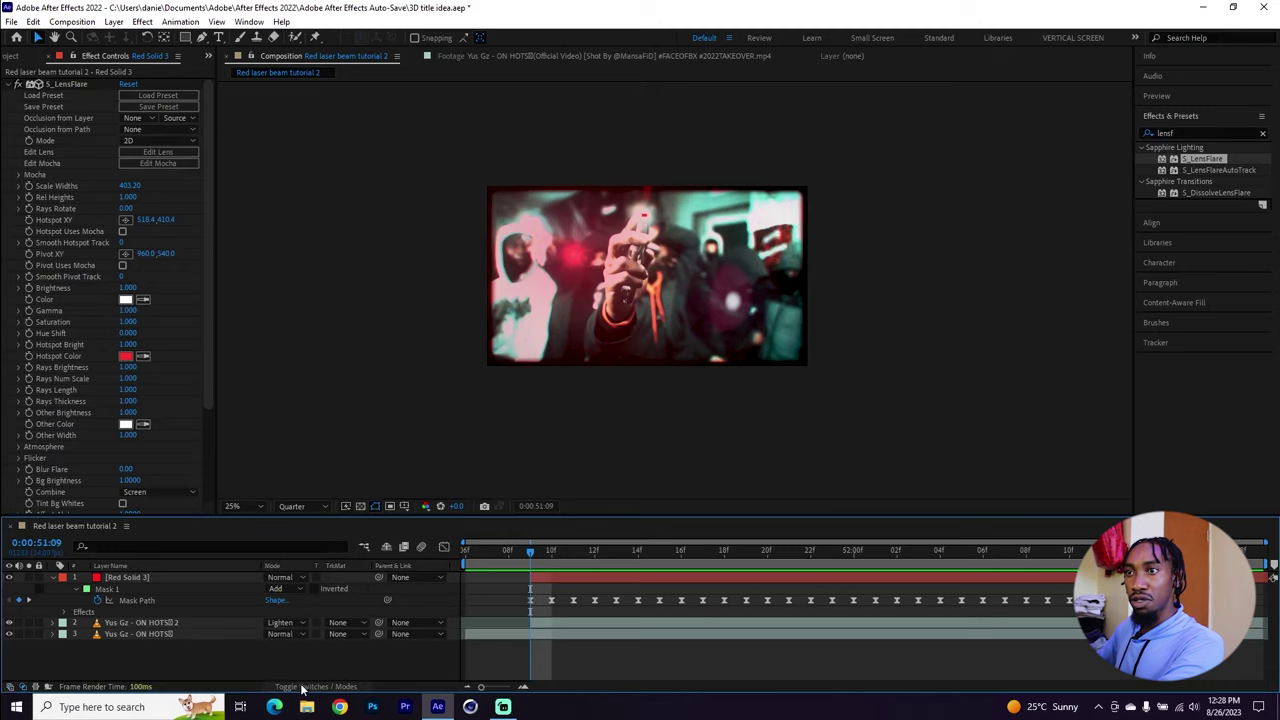
pyautogui.click(285, 579)
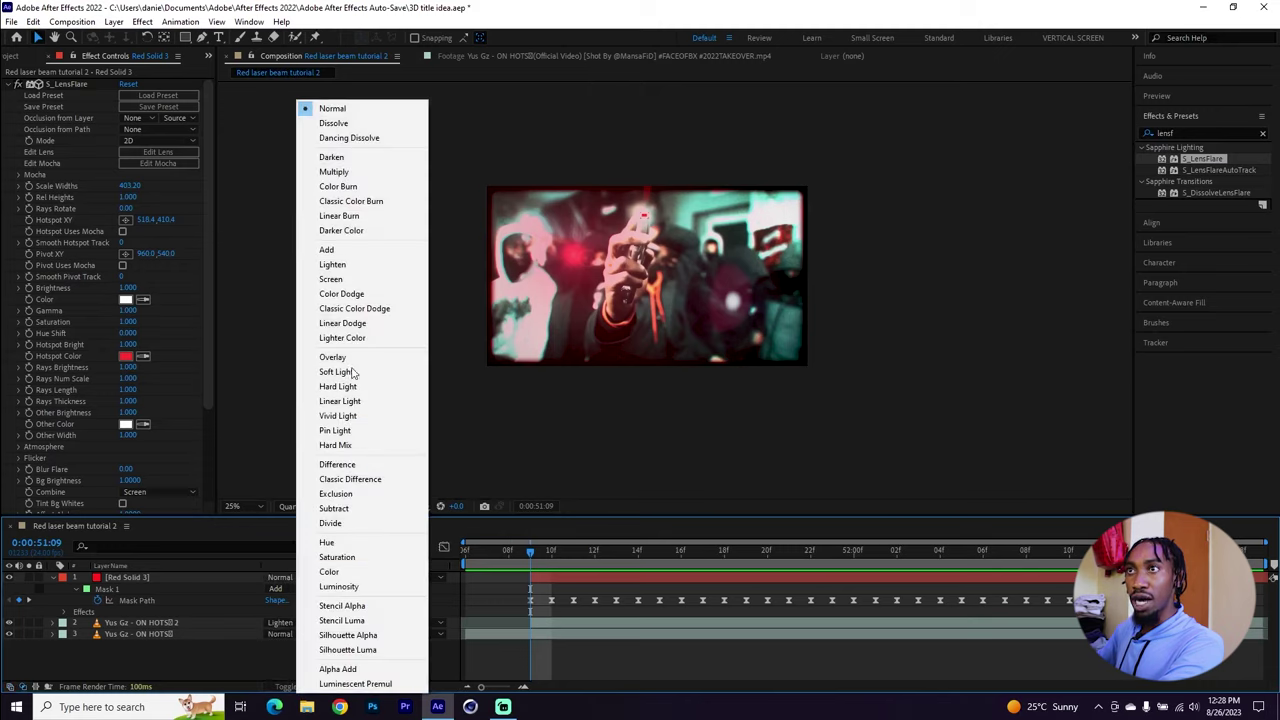
pyautogui.click(332, 250)
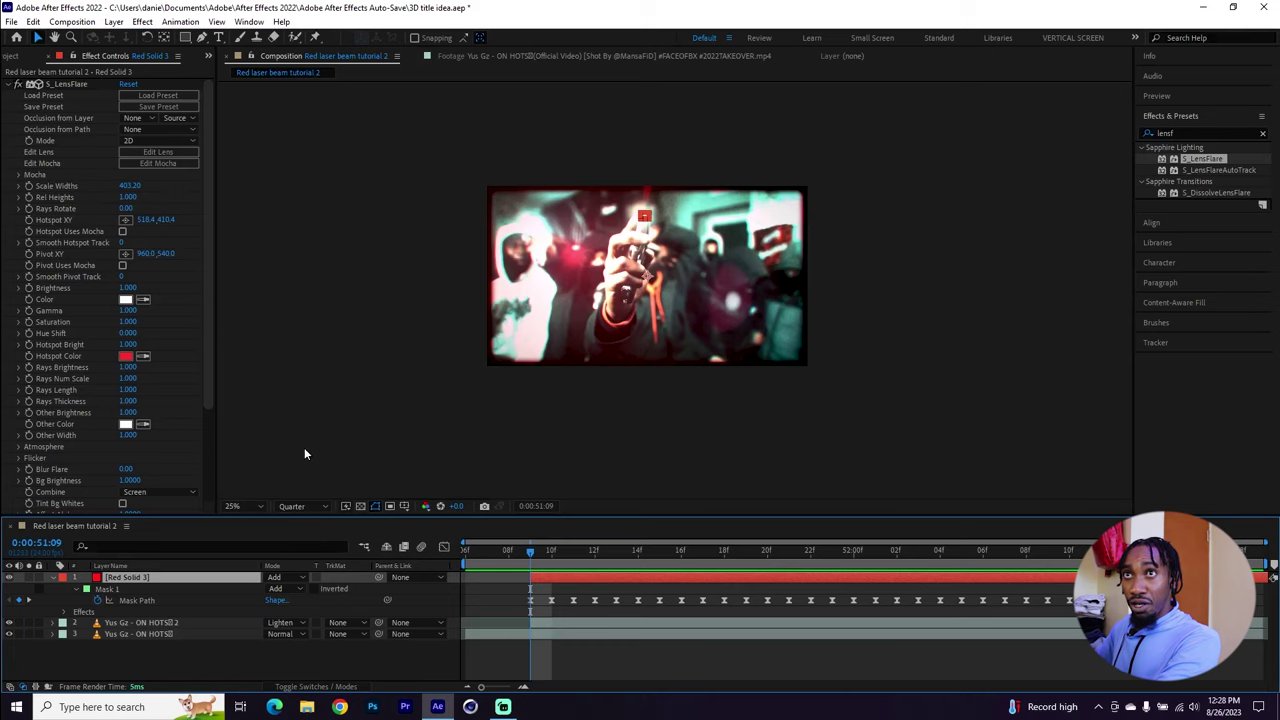
# At 0:00:51:09, keyframe the flare's Scale Widths, Hotspot XY and Pivot XY, placing the hotspot on the gun muzzle at about 942, 178.
pyautogui.click(30, 188)
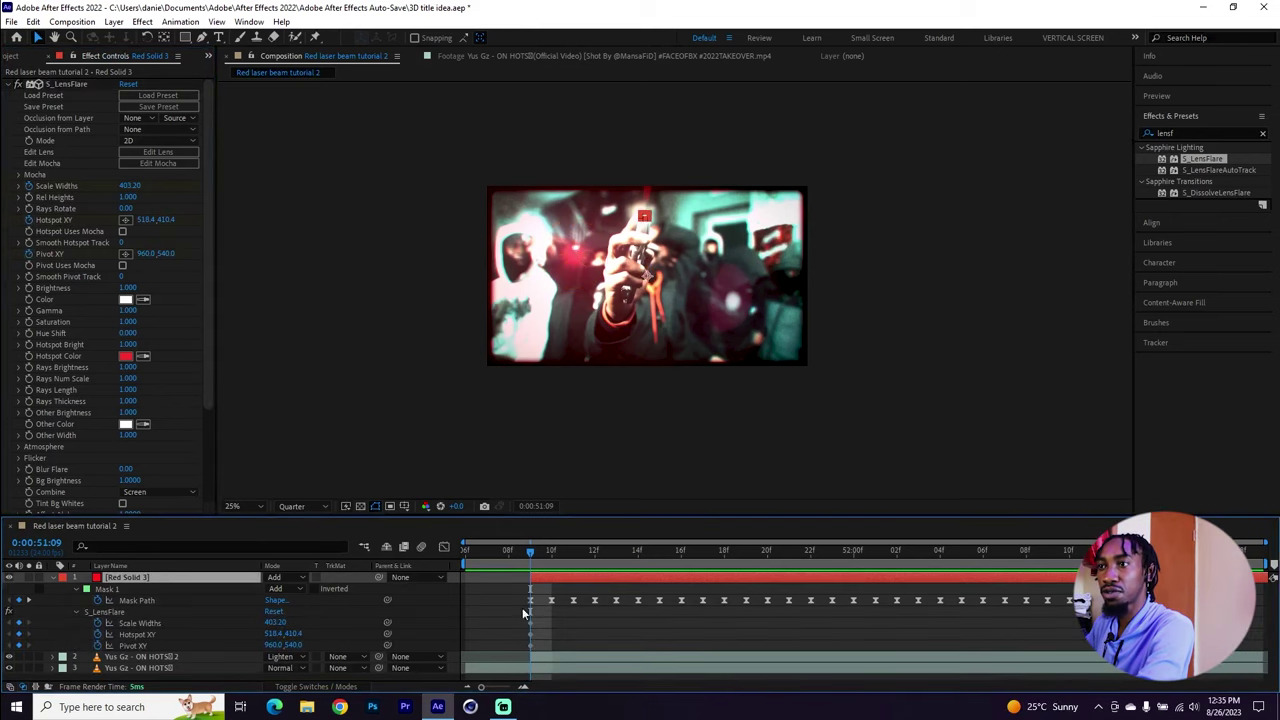
pyautogui.click(61, 221)
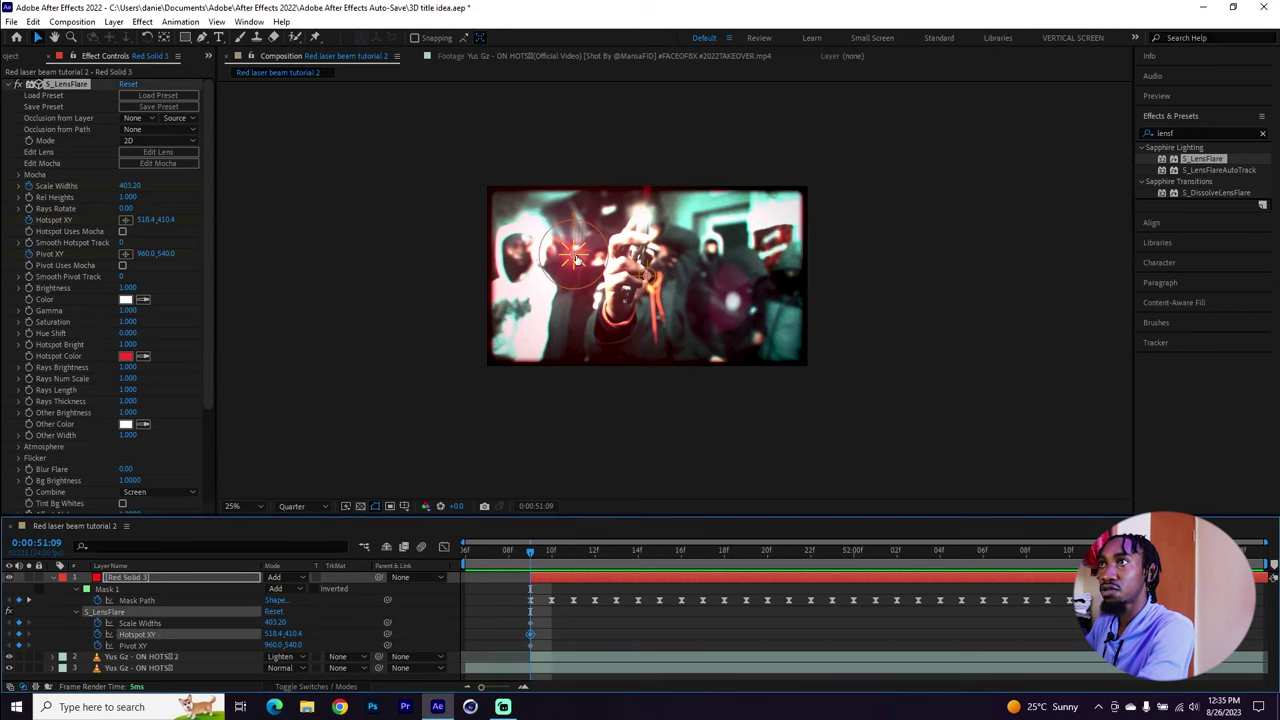
pyautogui.moveTo(585, 264); pyautogui.dragTo(646, 220)
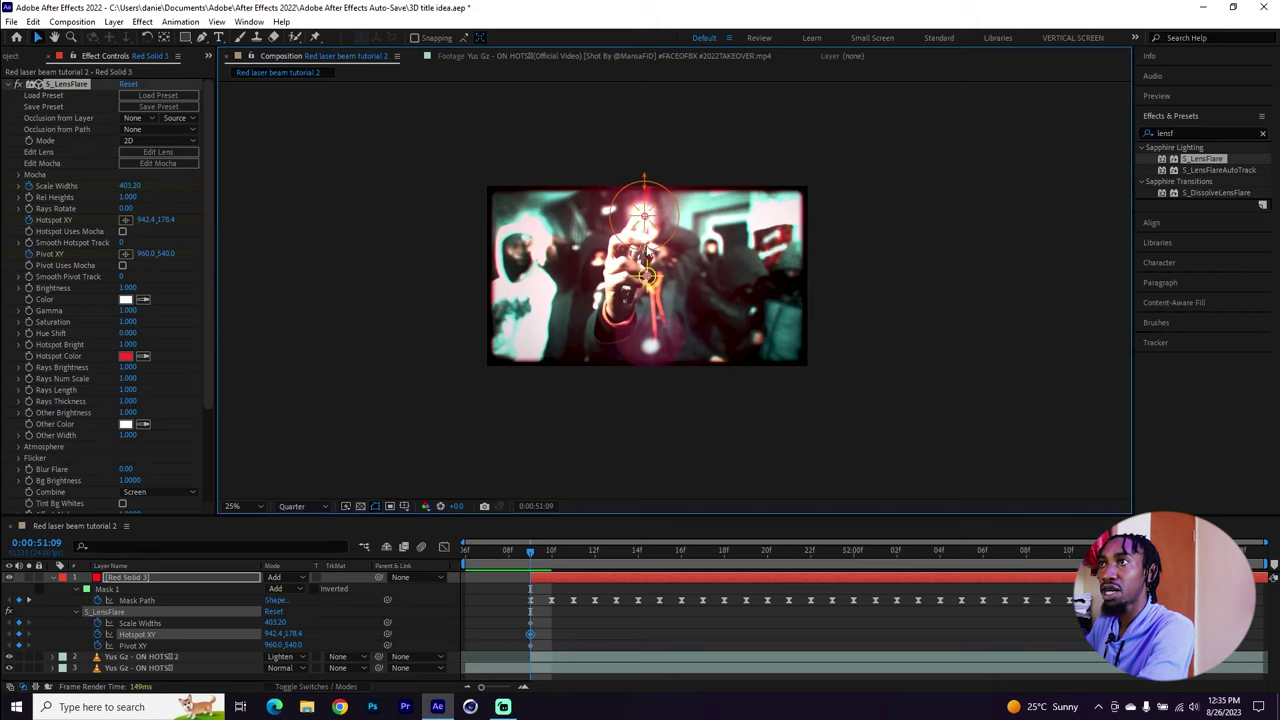
# At 0:00:51:09, move the flare's Pivot XY to about 1480, 540 and reduce Scale Widths to 253.20.
pyautogui.click(58, 252)
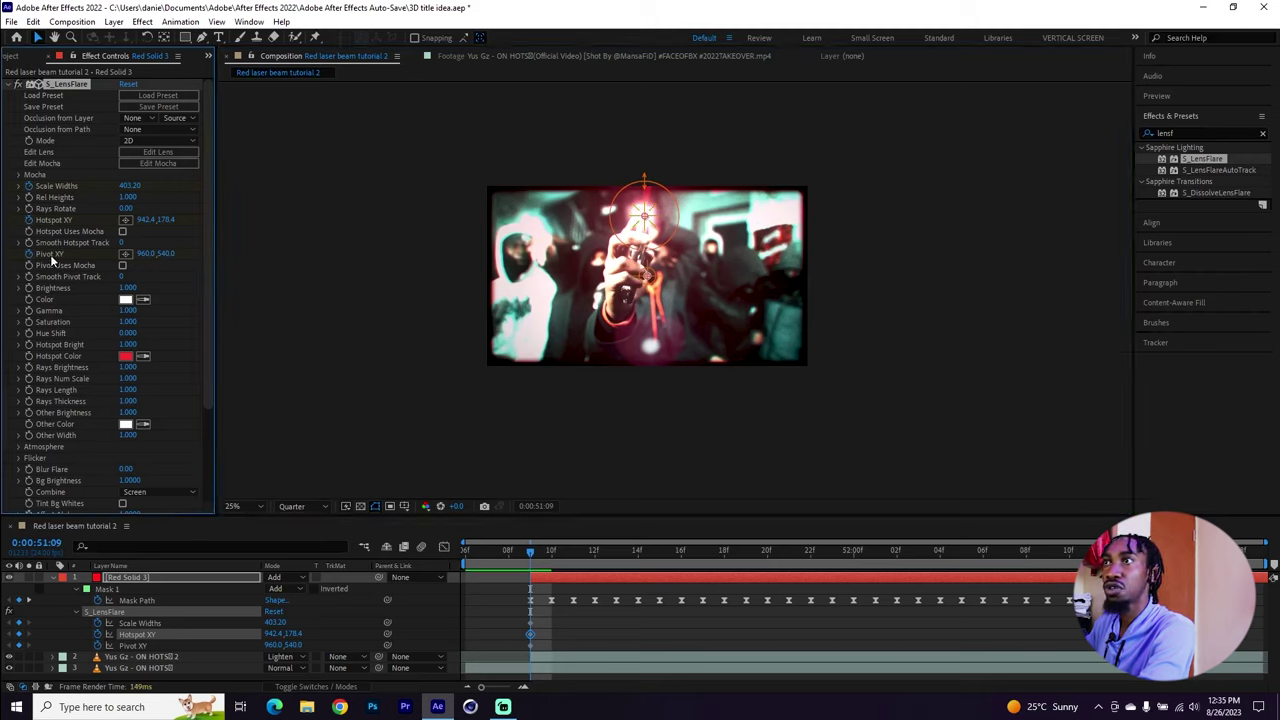
pyautogui.click(135, 646)
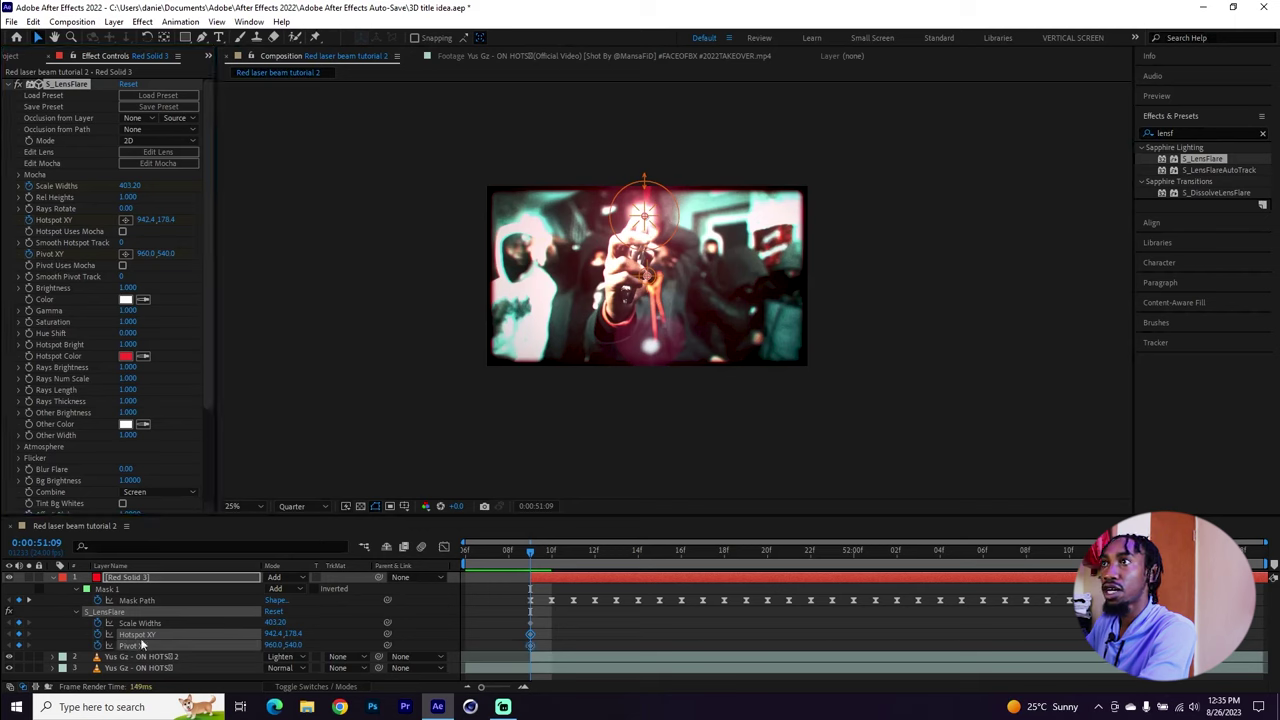
pyautogui.moveTo(650, 280); pyautogui.dragTo(736, 281)
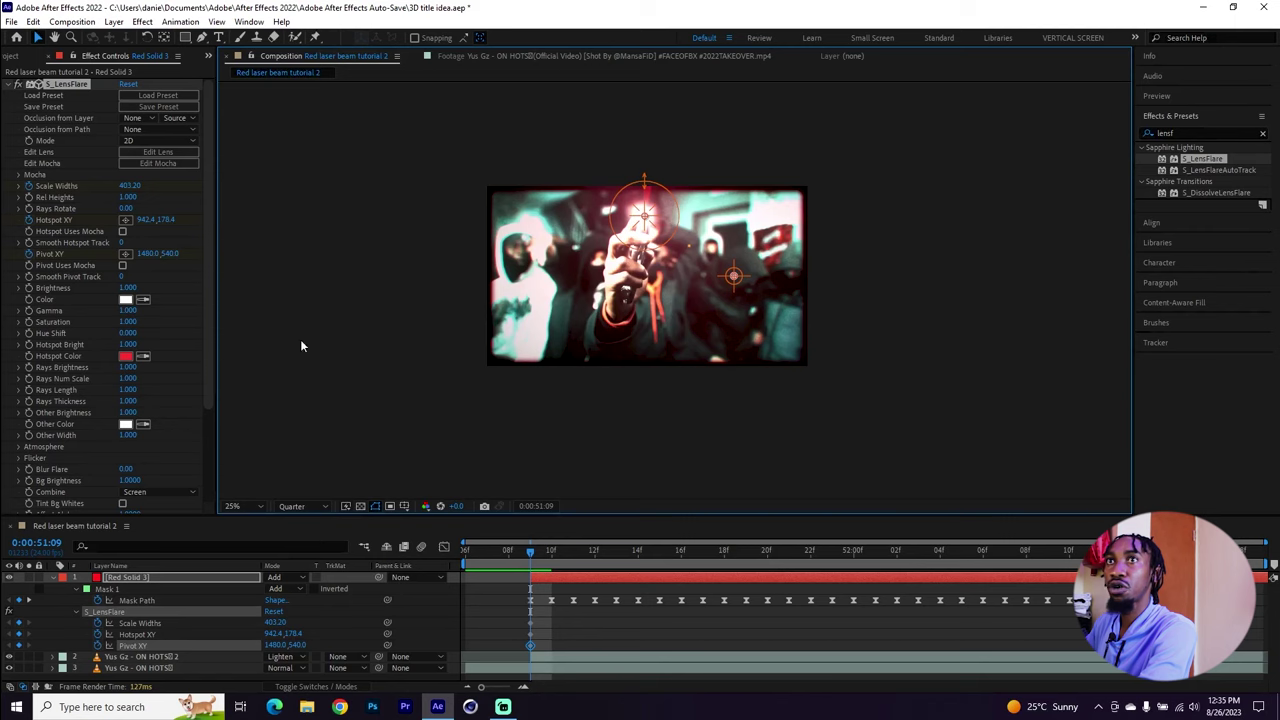
pyautogui.moveTo(131, 188); pyautogui.dragTo(125, 188)
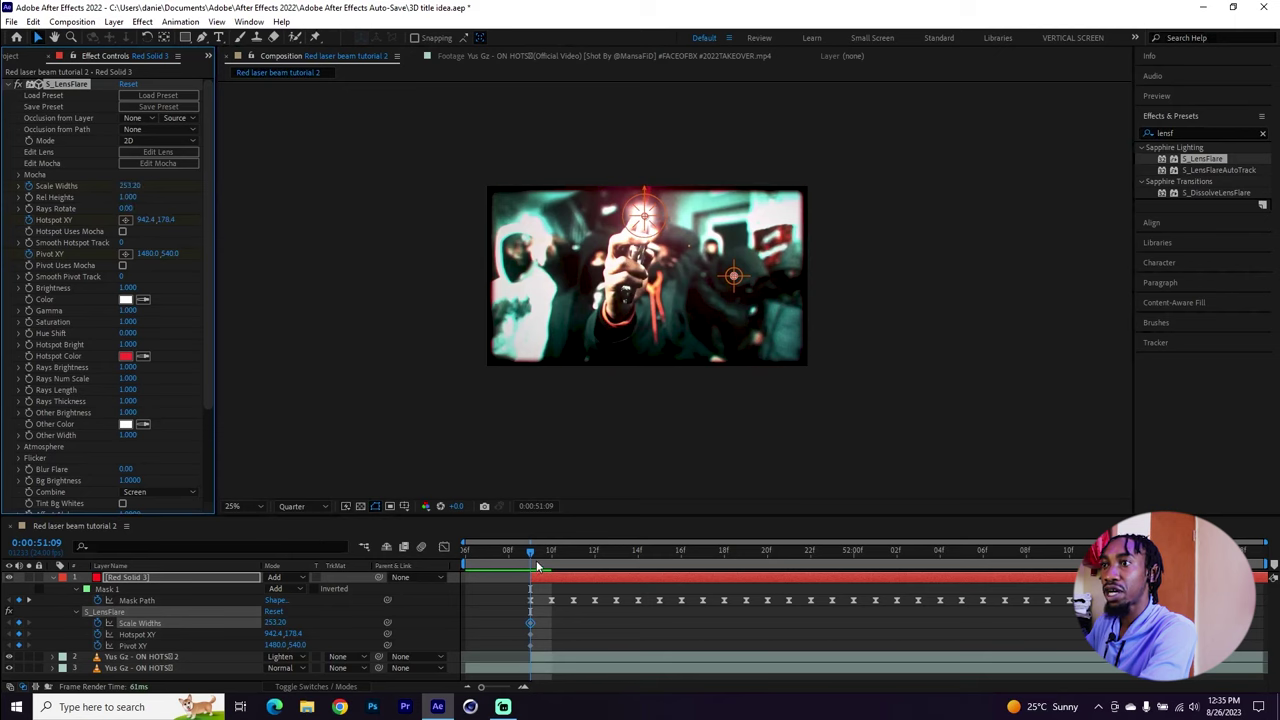
# At 0:00:51:11, keyframe the flare's hotspot at the gun muzzle, about 846, 706, and its pivot at about 1596, 1088.
pyautogui.click(568, 569)
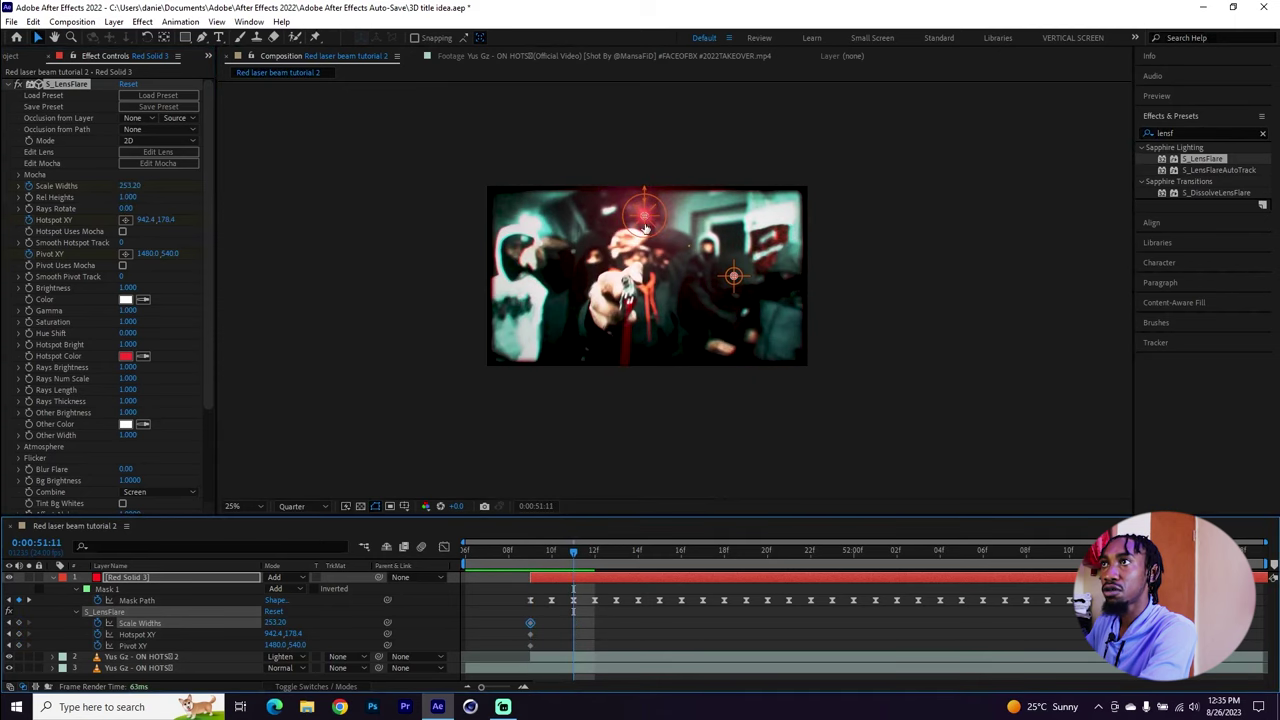
pyautogui.moveTo(645, 228); pyautogui.dragTo(626, 310)
pyautogui.moveTo(733, 275); pyautogui.dragTo(762, 272)
pyautogui.moveTo(741, 327); pyautogui.dragTo(756, 373)
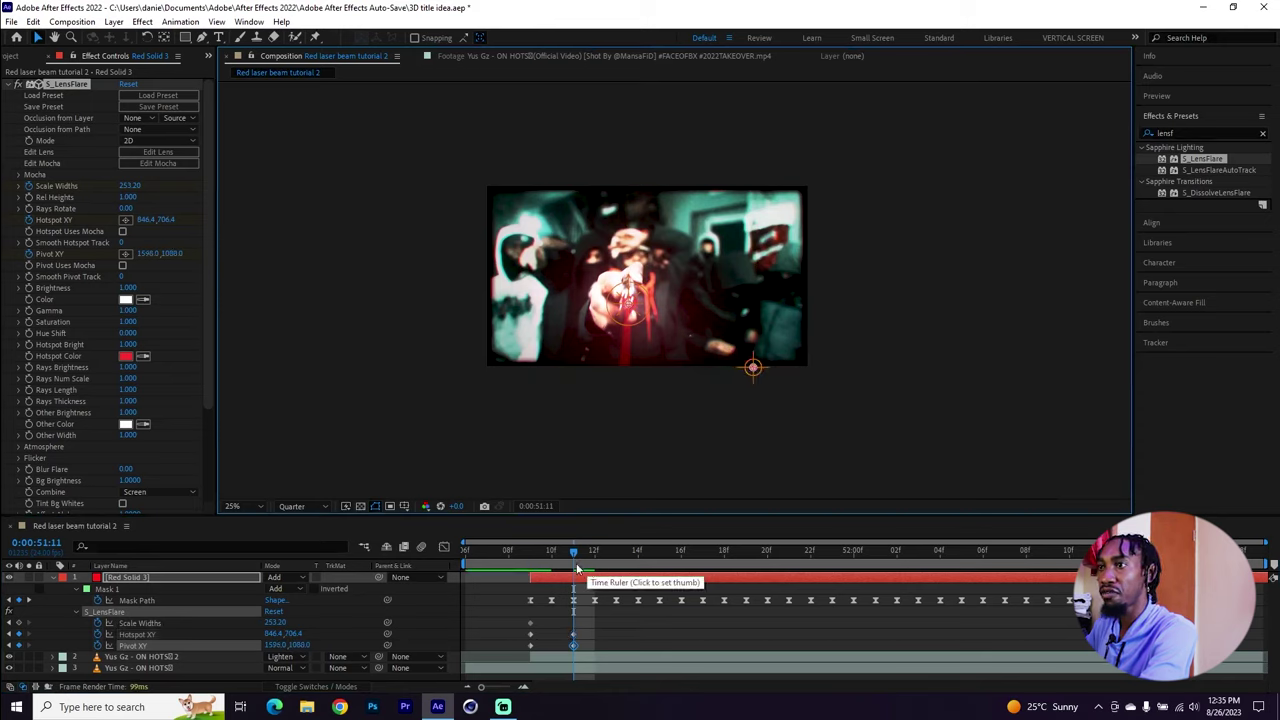
# At 0:00:51:13, keyframe the flare's hotspot at about 786, 838, its pivot below the frame's lower-left corner, and Scale Widths at 293.20.
pyautogui.click(623, 571)
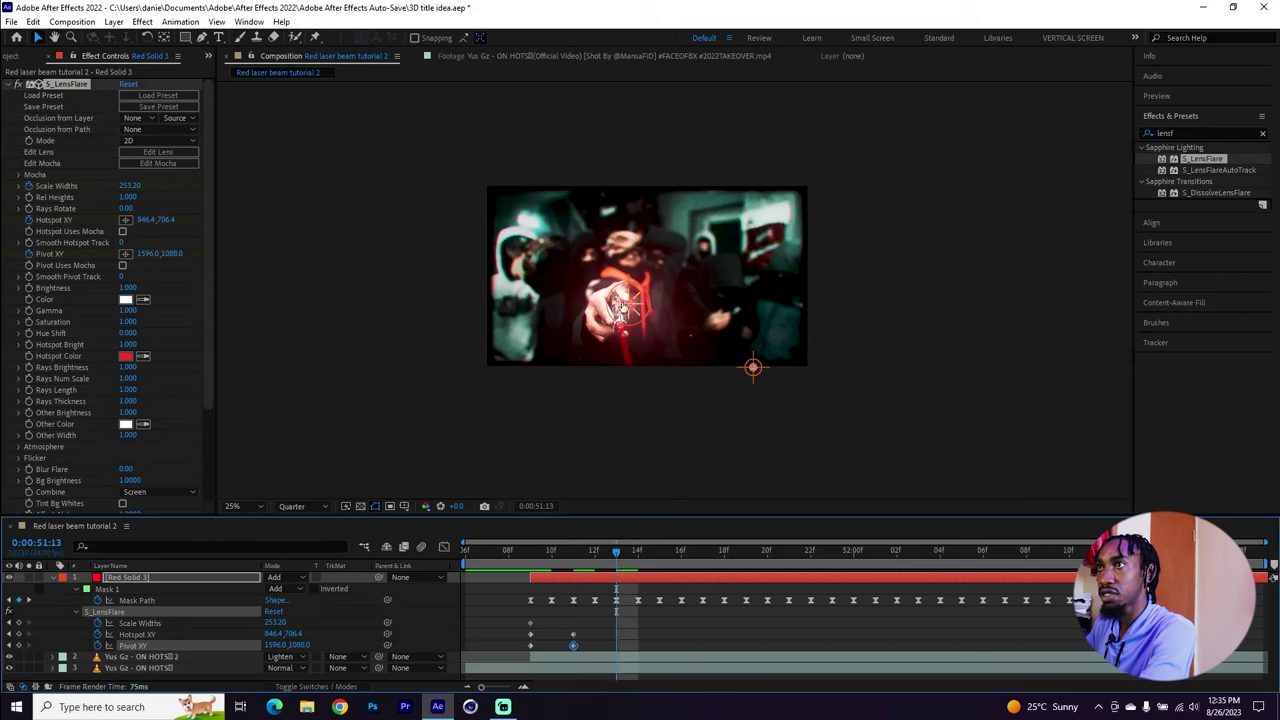
pyautogui.moveTo(627, 309); pyautogui.dragTo(621, 336)
pyautogui.moveTo(753, 368); pyautogui.dragTo(513, 404)
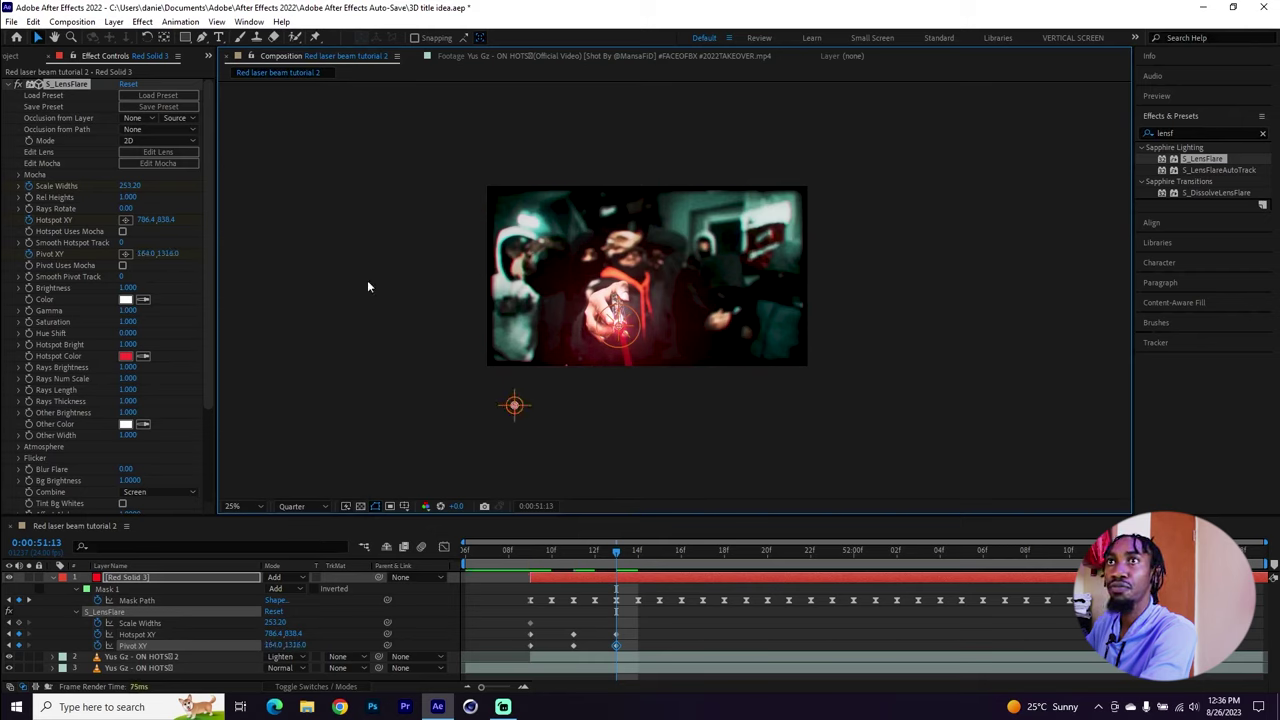
pyautogui.moveTo(128, 186); pyautogui.dragTo(131, 199)
# At 0:00:51:15, keyframe the flare's hotspot on the muzzle at about 778, 686 and its pivot at about 1696, 1008.
pyautogui.click(658, 570)
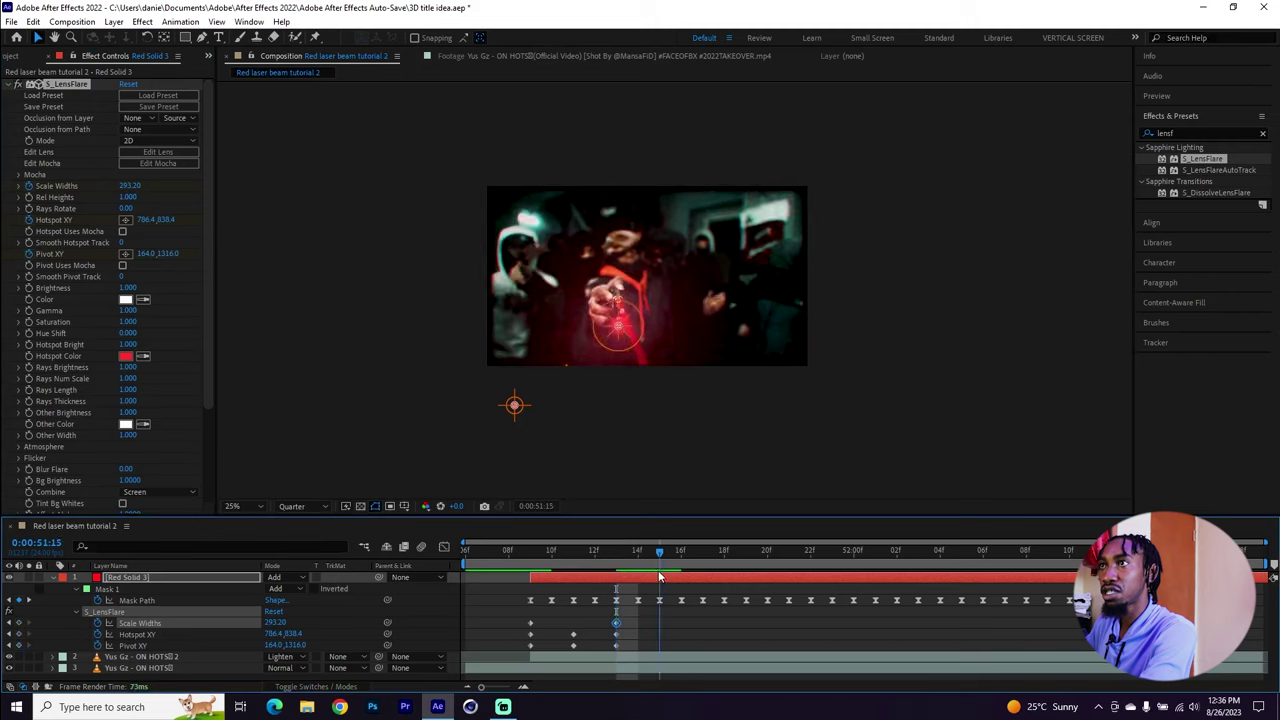
pyautogui.moveTo(617, 328); pyautogui.dragTo(616, 302)
pyautogui.moveTo(515, 405); pyautogui.dragTo(768, 355)
# At 0:00:51:17, lower the flare's Scale Widths and shift its pivot to just below the frame's lower edge.
pyautogui.click(702, 560)
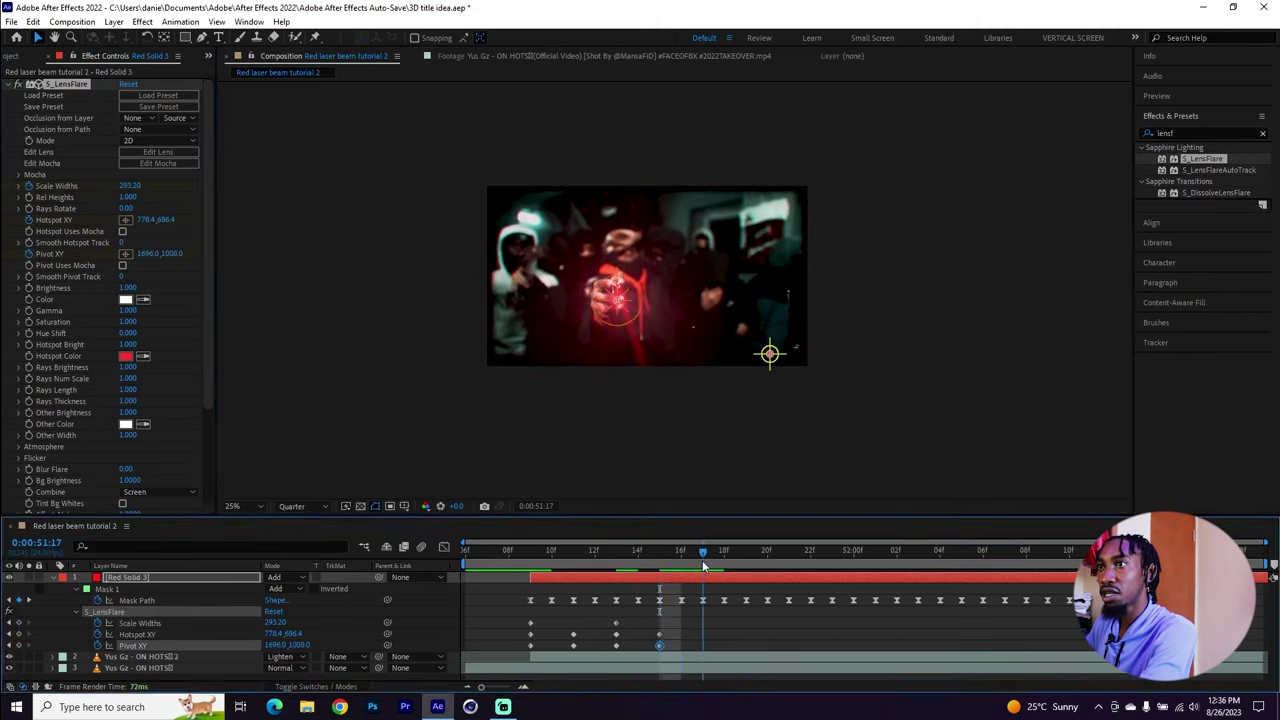
pyautogui.moveTo(130, 186); pyautogui.dragTo(126, 186)
pyautogui.moveTo(768, 356); pyautogui.dragTo(712, 377)
# At 0:00:51:19, keyframe the flare's hotspot at about 806, 518, Scale Widths at 283.20 and its pivot at about 1680, 1124.
pyautogui.click(746, 562)
pyautogui.moveTo(617, 300); pyautogui.dragTo(621, 272)
pyautogui.moveTo(127, 187); pyautogui.dragTo(140, 187)
pyautogui.moveTo(712, 377); pyautogui.dragTo(767, 374)
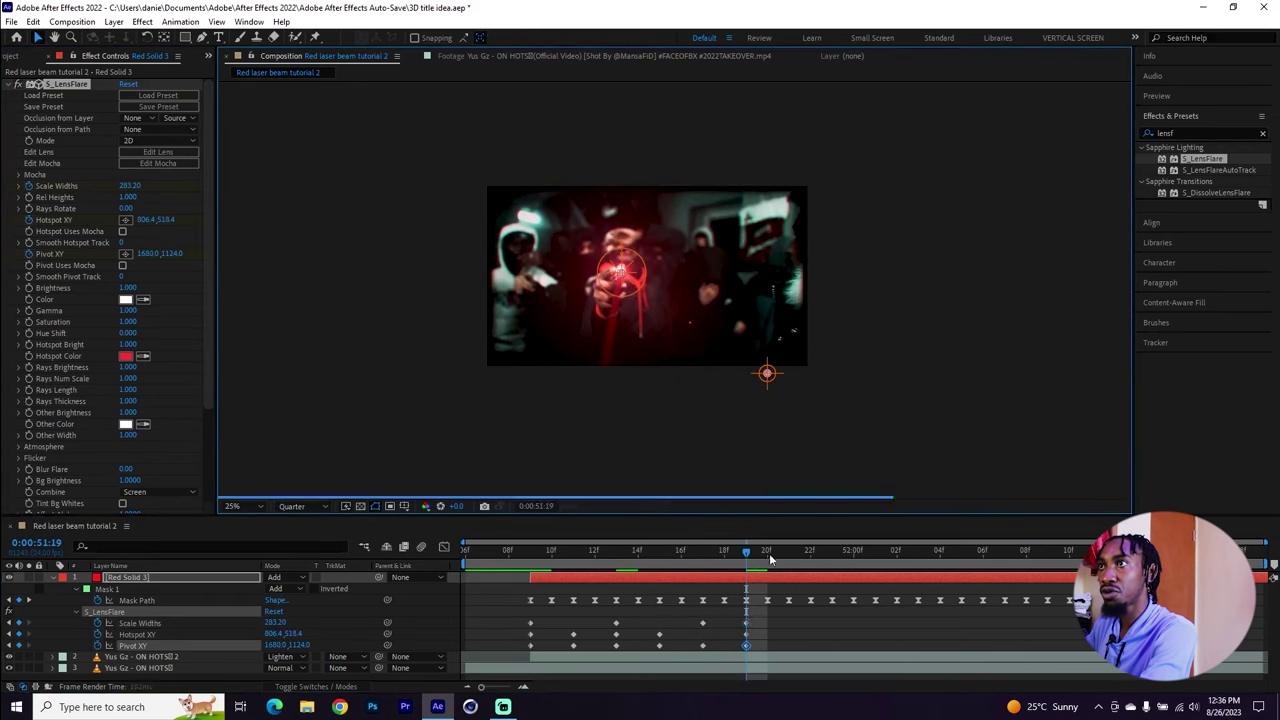
# At 0:00:51:21, keyframe the flare's hotspot at about 850, 414, Scale Widths at 273.20 and its pivot at about -96, 1044.
pyautogui.click(788, 560)
pyautogui.moveTo(621, 272); pyautogui.dragTo(628, 256)
pyautogui.moveTo(130, 186); pyautogui.dragTo(136, 186)
pyautogui.moveTo(767, 374); pyautogui.dragTo(471, 360)
# At 0:00:51:23, keyframe the flare's hotspot on the muzzle, its pivot just beyond the frame's upper-right edge, and Scale Widths at 323.20.
pyautogui.click(831, 560)
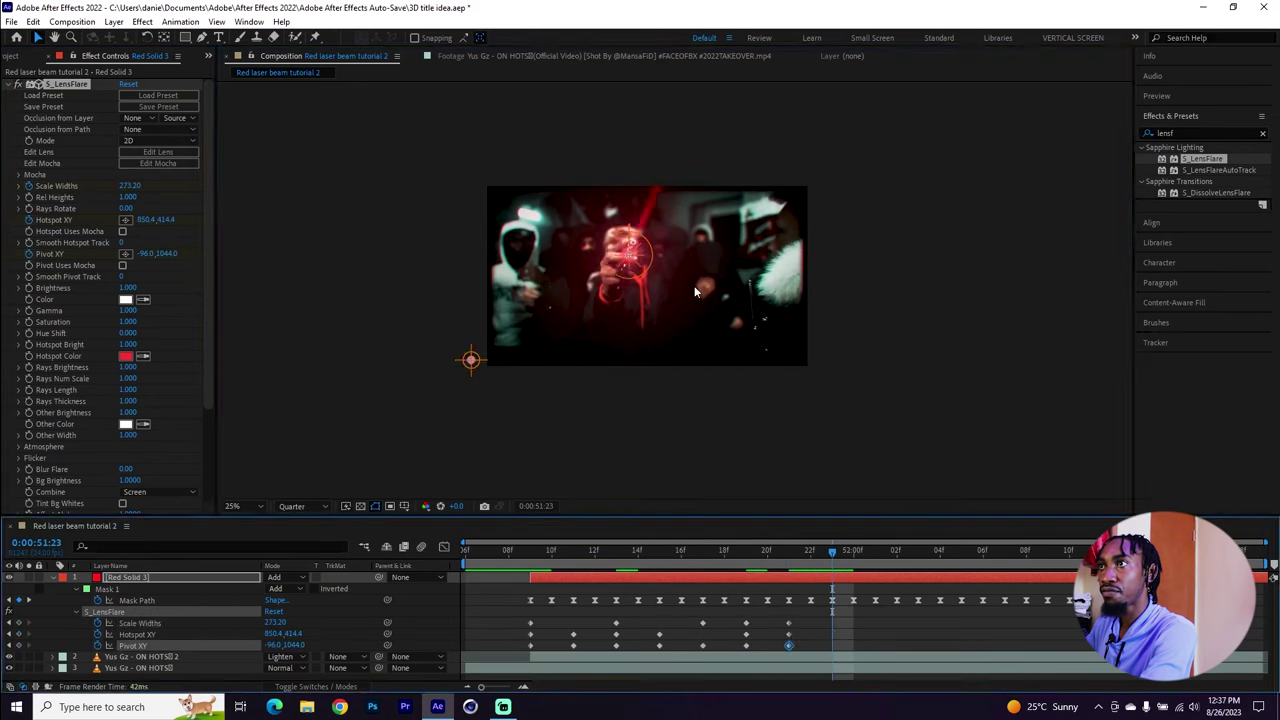
pyautogui.moveTo(628, 256); pyautogui.dragTo(632, 238)
pyautogui.moveTo(471, 360); pyautogui.dragTo(812, 223)
pyautogui.moveTo(130, 186); pyautogui.dragTo(136, 186)
# At 0:00:52:01, keyframe the flare's hotspot at about 958, 202, Scale Widths at 223.20 and its pivot at about 1956, 376.
pyautogui.click(875, 560)
pyautogui.moveTo(632, 238); pyautogui.dragTo(644, 225)
pyautogui.moveTo(130, 186); pyautogui.dragTo(120, 186)
pyautogui.moveTo(812, 223); pyautogui.dragTo(812, 249)
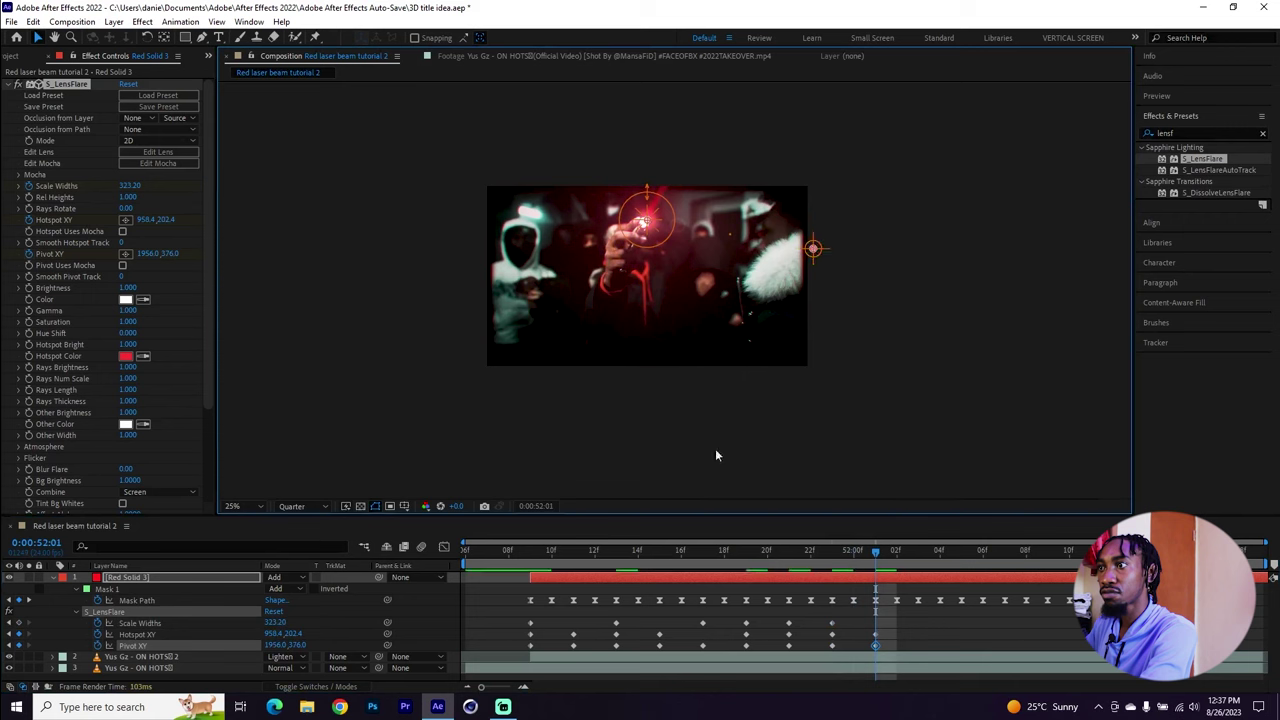
# Keyframe the flare's hotspot and pivot at 0:00:52:03, and at 0:00:52:05 with hotspot about 990, 702 and pivot about 376, 1372.
pyautogui.click(918, 560)
pyautogui.moveTo(644, 225); pyautogui.dragTo(656, 260)
pyautogui.moveTo(812, 249); pyautogui.dragTo(836, 203)
pyautogui.click(961, 560)
pyautogui.moveTo(656, 260); pyautogui.dragTo(652, 302)
pyautogui.moveTo(836, 203); pyautogui.dragTo(551, 414)
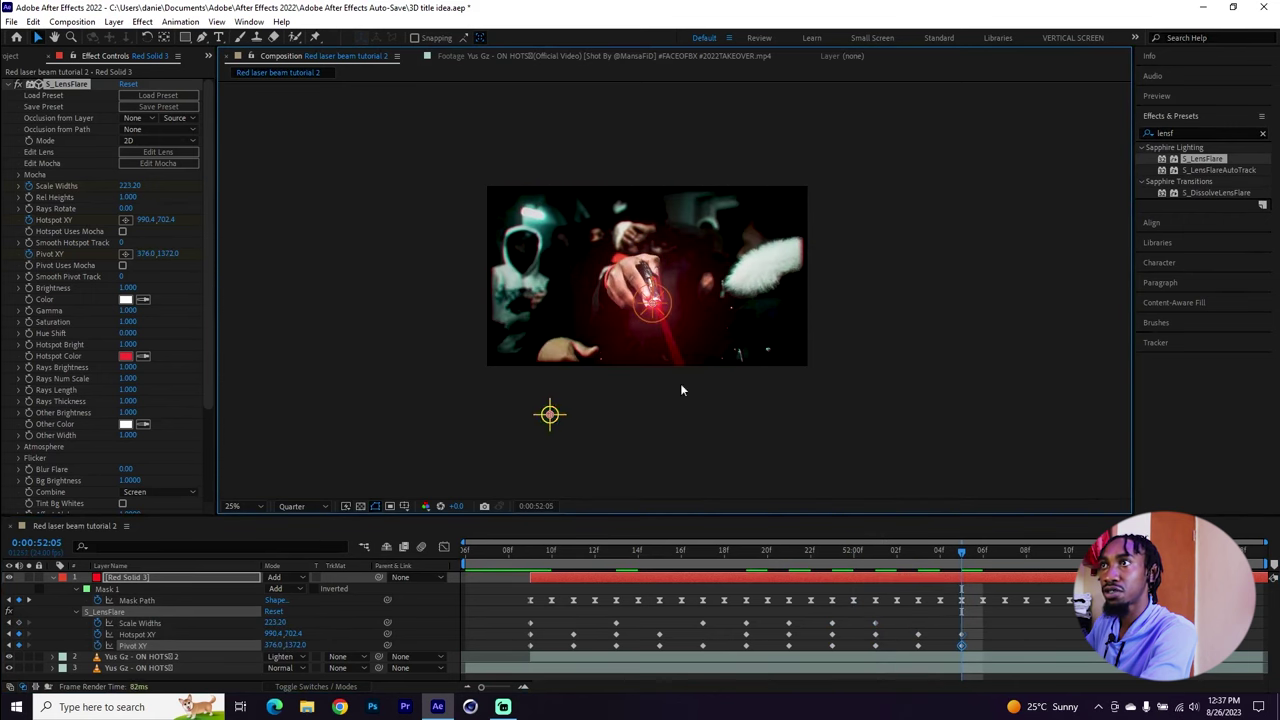
# Keyframe the hotspot on the muzzle at 0:00:52:07 and 0:00:52:09, with the pivot right of the frame, then just above its upper-right corner.
pyautogui.click(1004, 560)
pyautogui.moveTo(652, 302); pyautogui.dragTo(668, 301)
pyautogui.moveTo(551, 414); pyautogui.dragTo(883, 246)
pyautogui.click(1047, 560)
pyautogui.moveTo(668, 301); pyautogui.dragTo(653, 296)
pyautogui.moveTo(883, 246); pyautogui.dragTo(804, 174)
# At 0:00:52:11, keyframe the flare's hotspot at about 958, 586, its pivot at about 1984, 64, and a higher Scale Widths.
pyautogui.click(1090, 560)
pyautogui.moveTo(653, 296); pyautogui.dragTo(653, 282)
pyautogui.moveTo(804, 174); pyautogui.dragTo(817, 197)
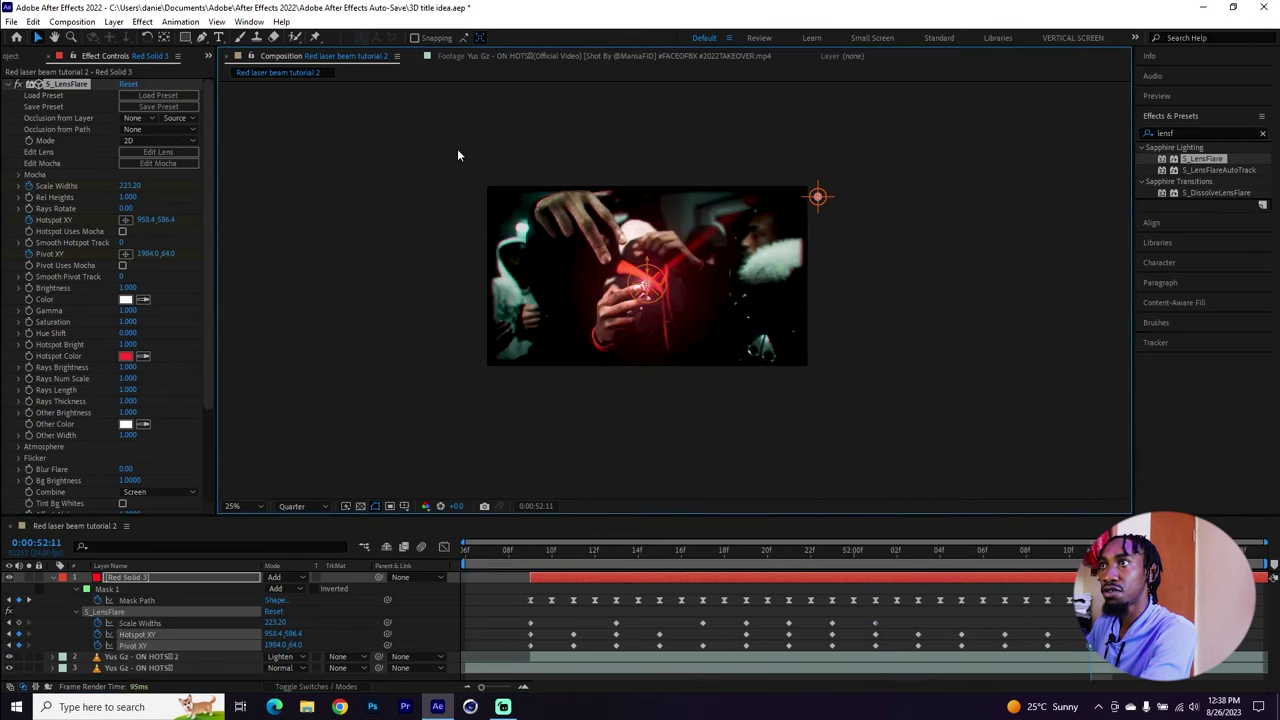
pyautogui.moveTo(130, 186); pyautogui.dragTo(138, 186)
# At 0:00:52:13, keyframe the flare's hotspot at about 874, 506, its pivot at about 1964, -108, and Scale Widths at 283.20.
pyautogui.click(1133, 560)
pyautogui.moveTo(653, 282); pyautogui.dragTo(633, 270)
pyautogui.moveTo(817, 197); pyautogui.dragTo(814, 166)
pyautogui.moveTo(130, 186); pyautogui.dragTo(122, 186)
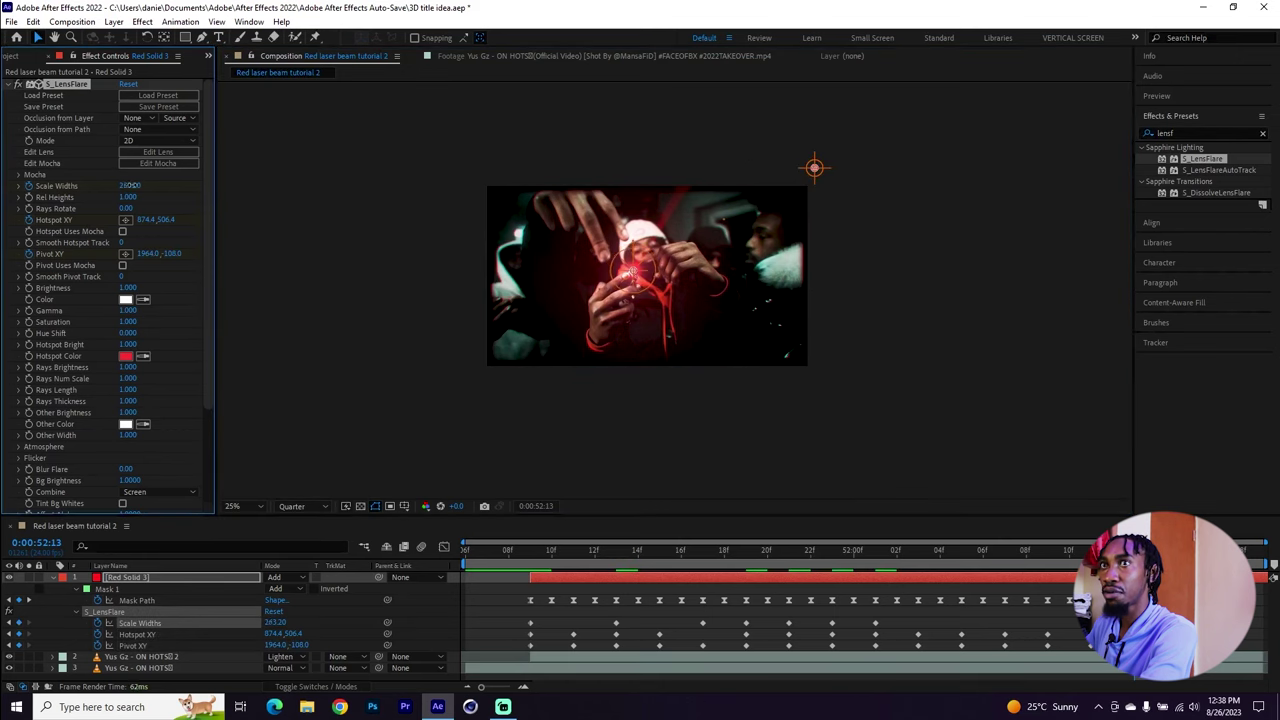
# Keyframe the flare's hotspot and pivot at 0:00:52:15, and at 0:00:52:18 with hotspot about 898, 618 and pivot about 1828, 436.
pyautogui.click(1176, 560)
pyautogui.moveTo(633, 270); pyautogui.dragTo(642, 267)
pyautogui.moveTo(814, 166); pyautogui.dragTo(817, 214)
pyautogui.click(1220, 560)
pyautogui.press('pagedown')
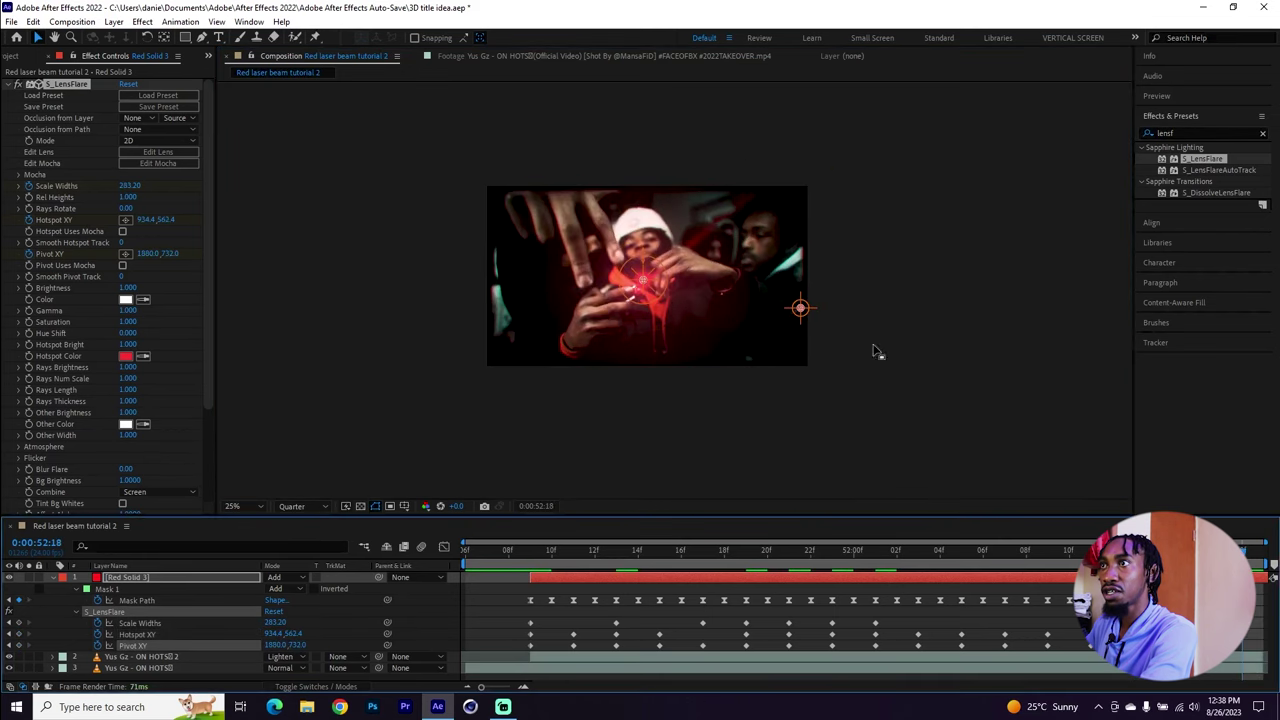
pyautogui.moveTo(801, 308); pyautogui.dragTo(792, 258)
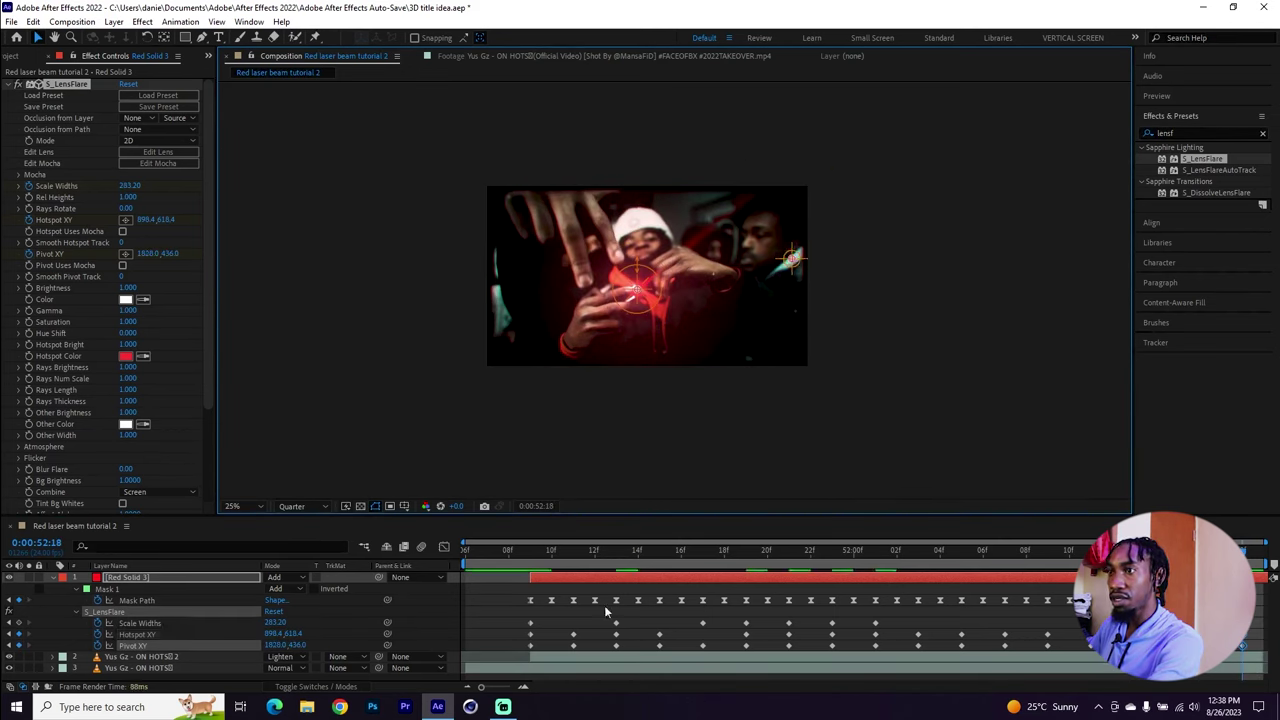
# Apply Easy Ease to all of the flare's Scale Widths, Hotspot XY and Pivot XY keyframes.
pyautogui.moveTo(494, 616); pyautogui.dragTo(1246, 648)
pyautogui.rightClick(1246, 648)
pyautogui.moveTo(1240, 634)
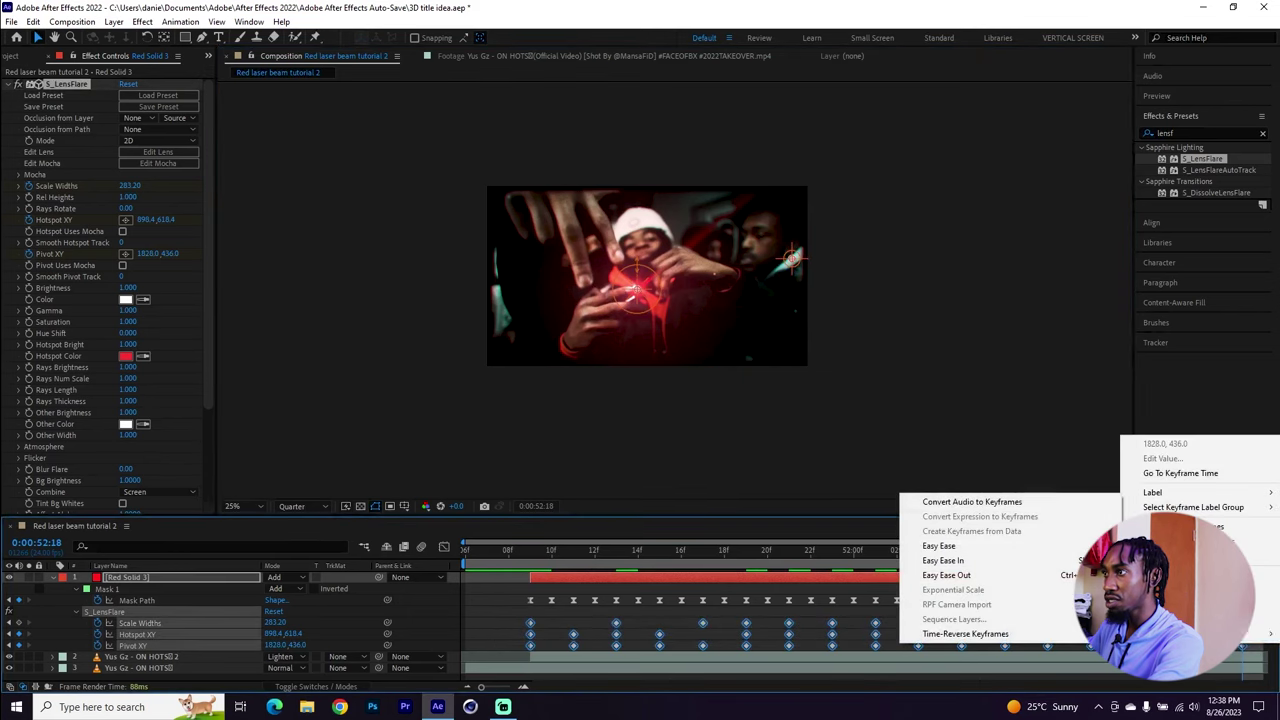
pyautogui.click(941, 547)
pyautogui.click(500, 617)
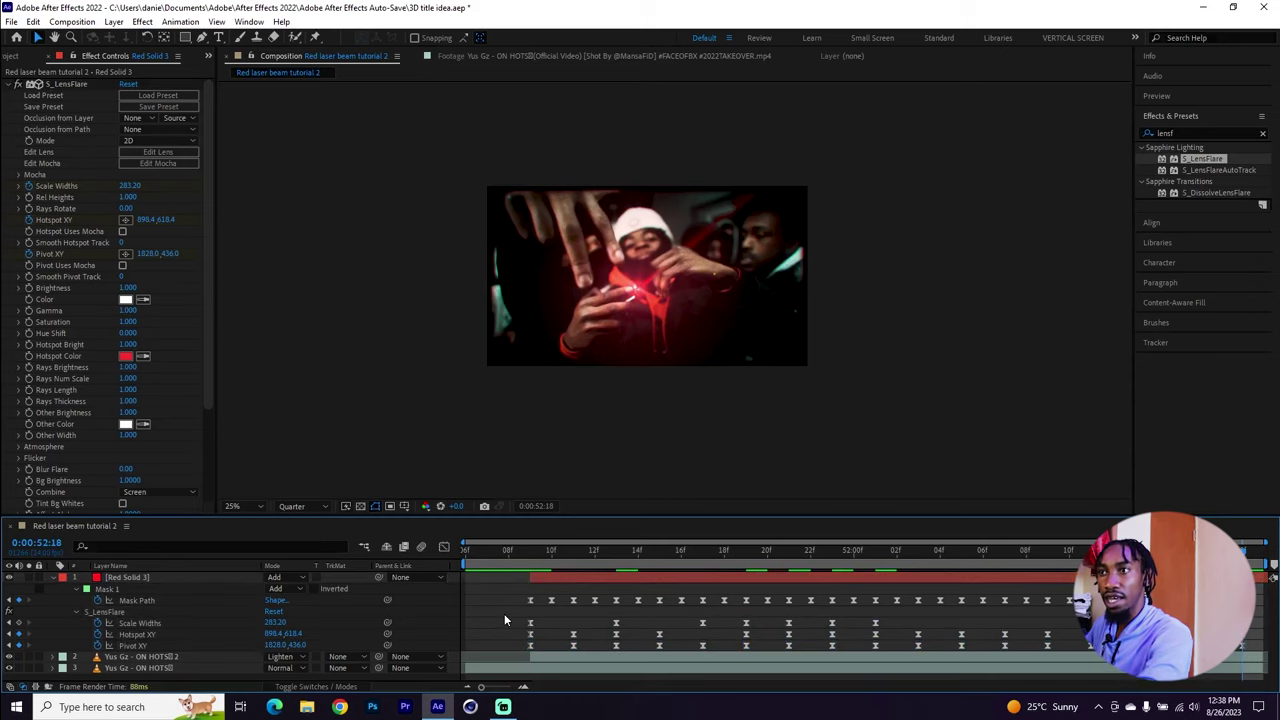
# Collapse the red solid layer's properties and preview the laser animation from 0:00:51:06.
pyautogui.click(54, 578)
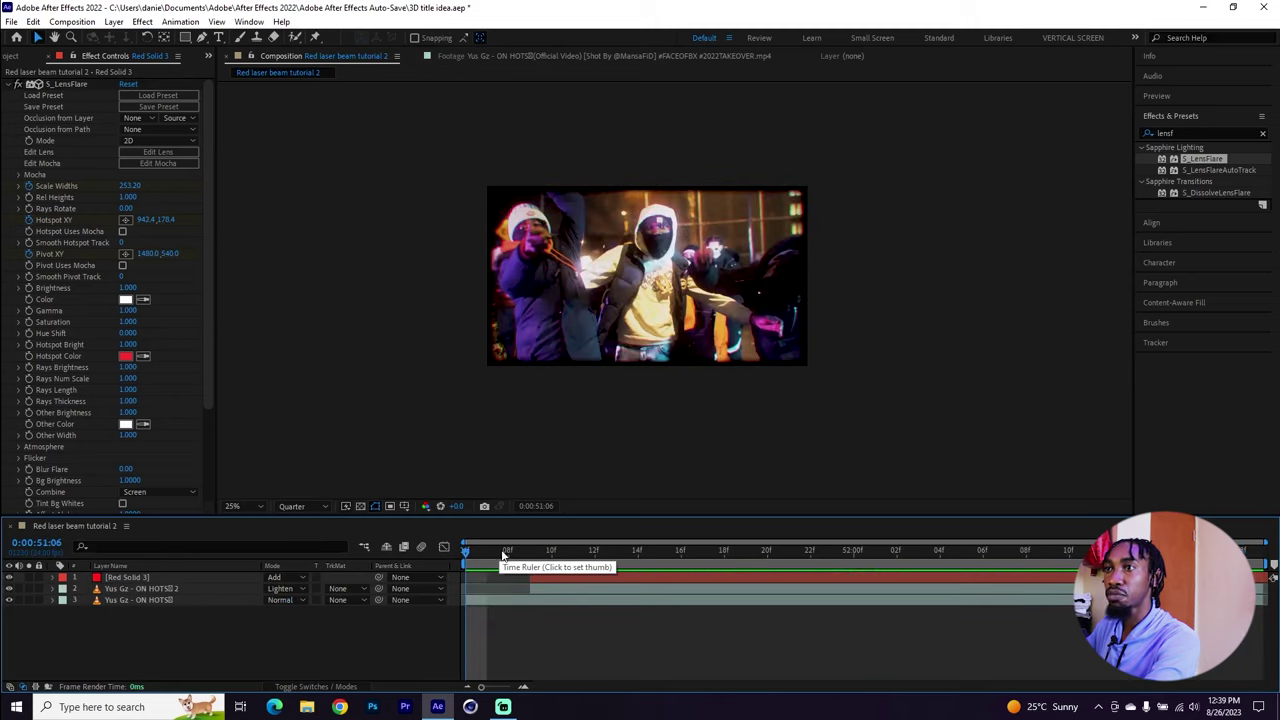
pyautogui.press('space')
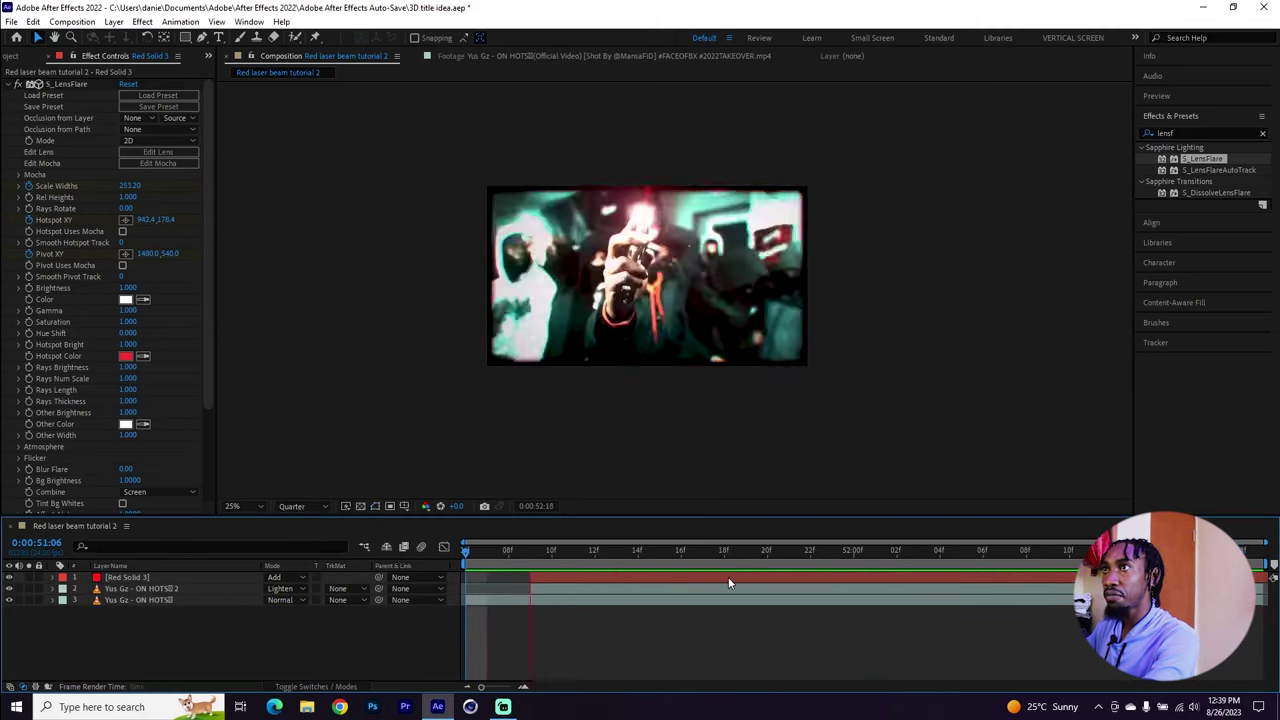
pyautogui.press('space')
# Lower the red solid layer's opacity to 77%.
pyautogui.click(133, 579)
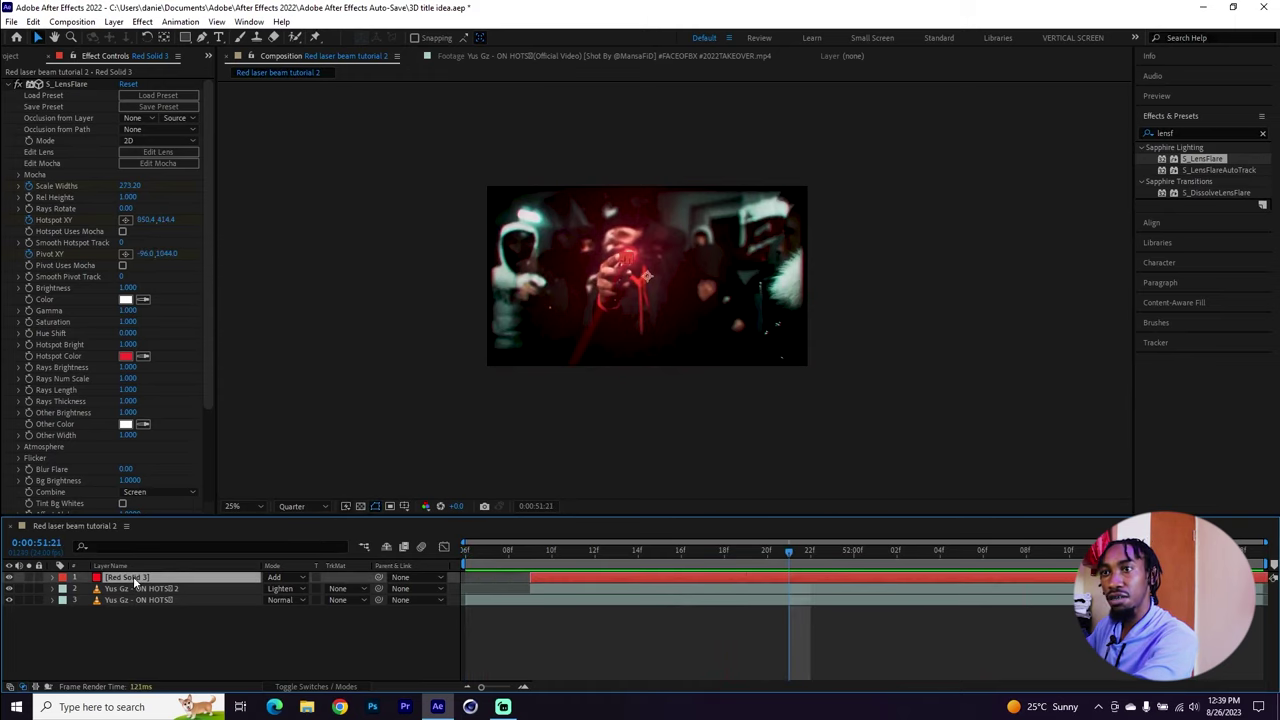
pyautogui.press('t')
pyautogui.moveTo(267, 589); pyautogui.dragTo(258, 589)
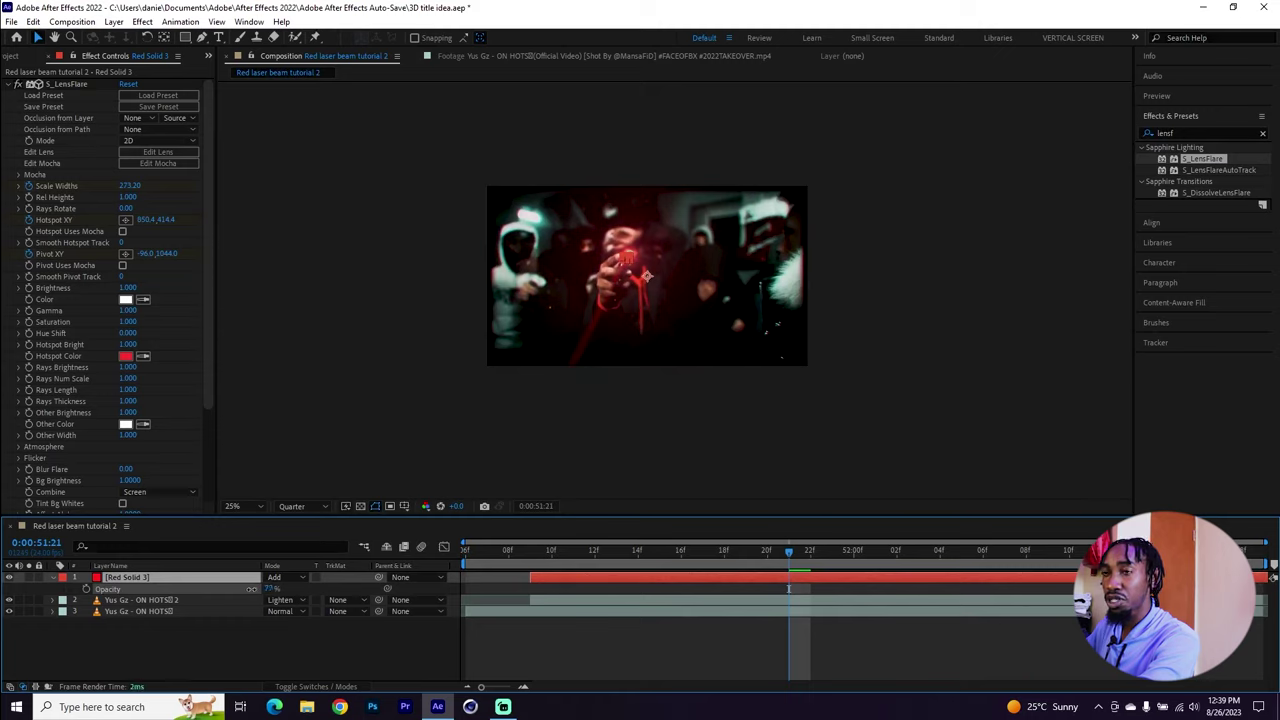
# Try the Lighten blending mode on the red solid from 0:00:51:09 and preview the beam.
pyautogui.moveTo(510, 556); pyautogui.dragTo(530, 568)
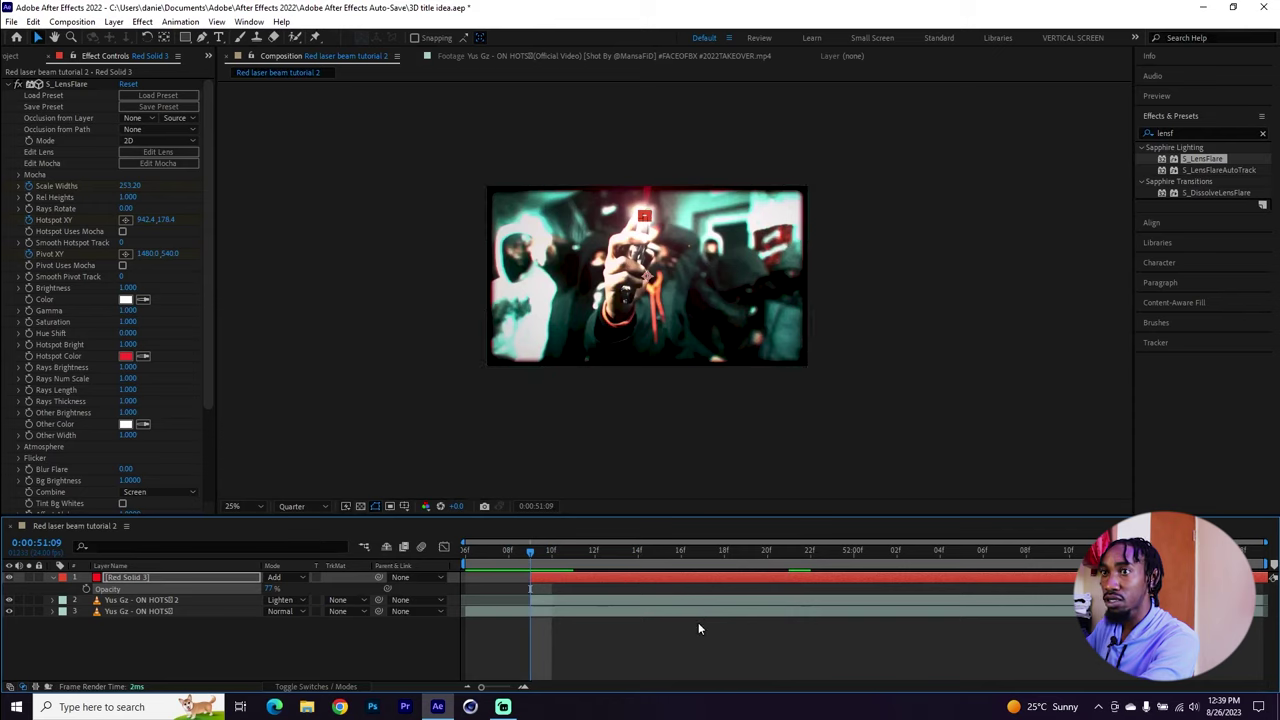
pyautogui.click(298, 572)
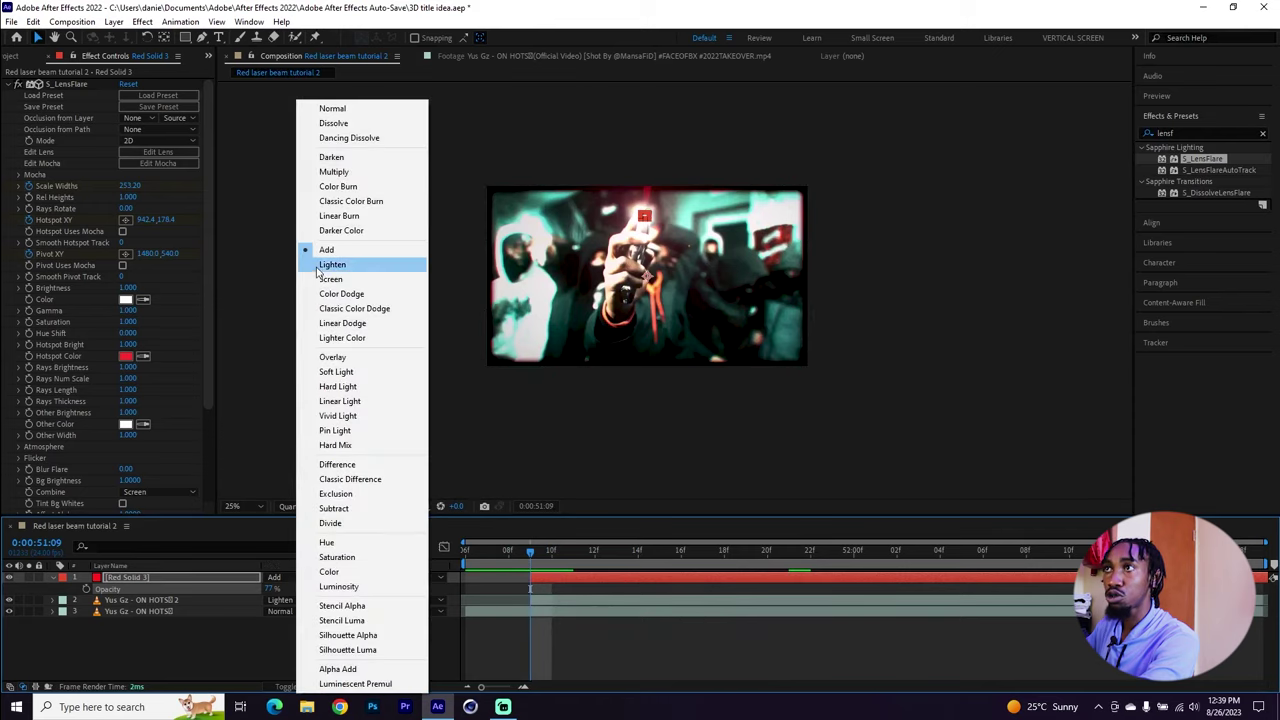
pyautogui.click(316, 266)
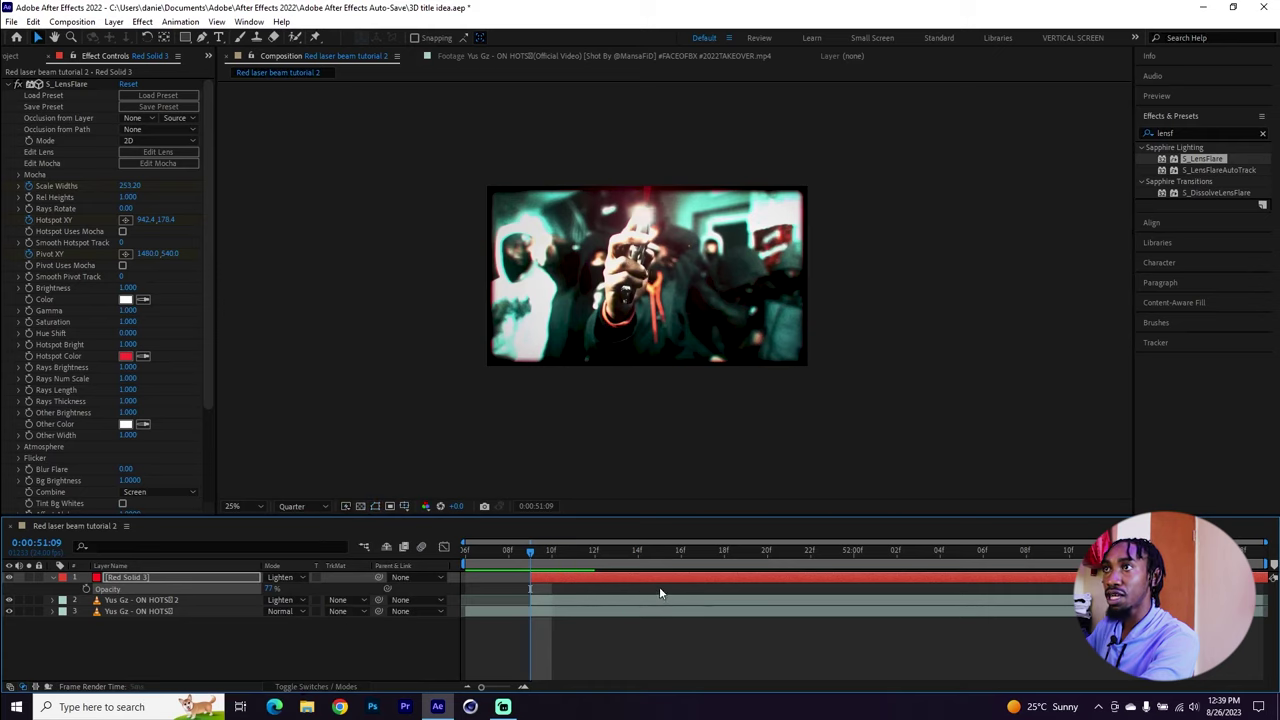
pyautogui.press('space')
# Set the red solid's blending mode to Add and preview the finished laser animation.
pyautogui.press('space')
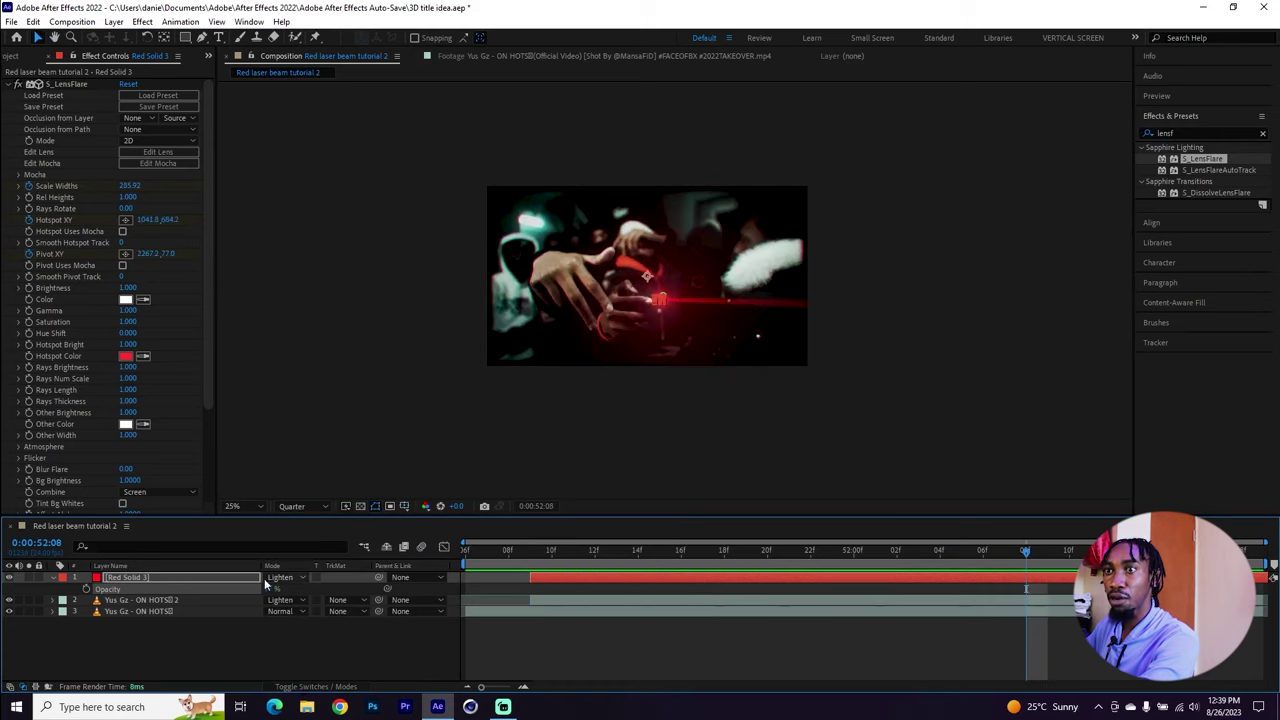
pyautogui.click(280, 578)
pyautogui.click(330, 249)
pyautogui.press('space')
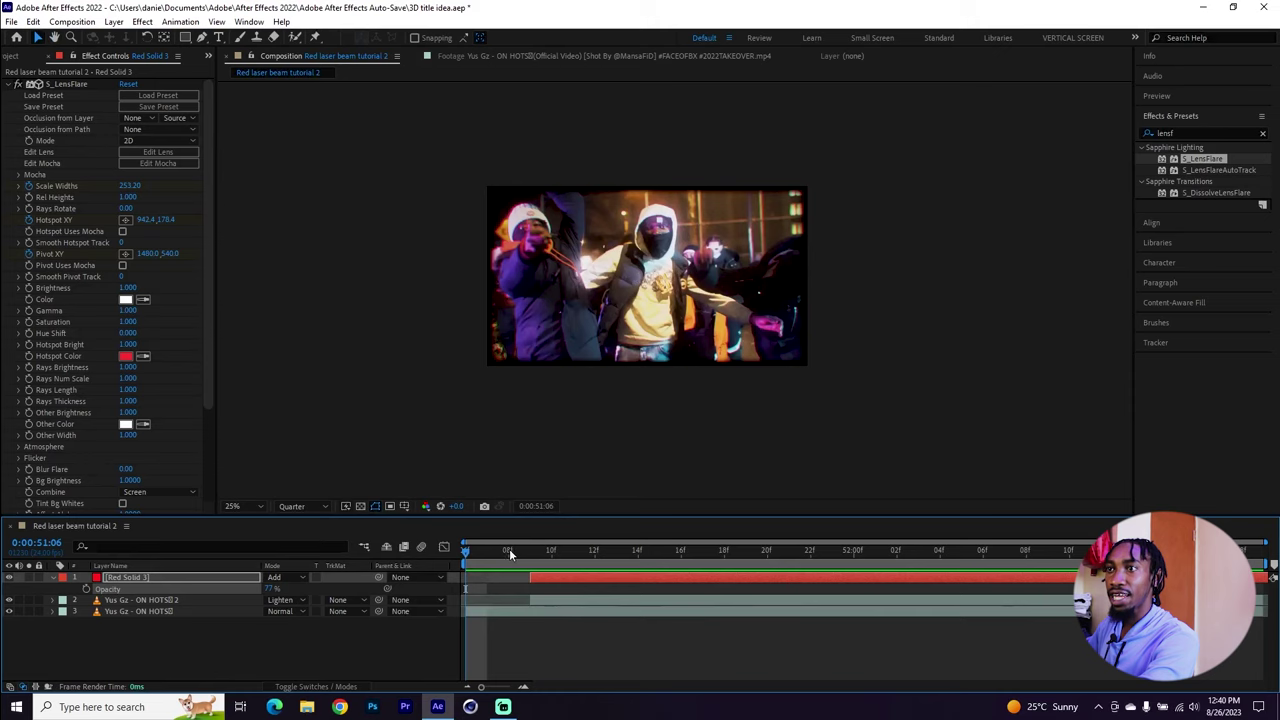